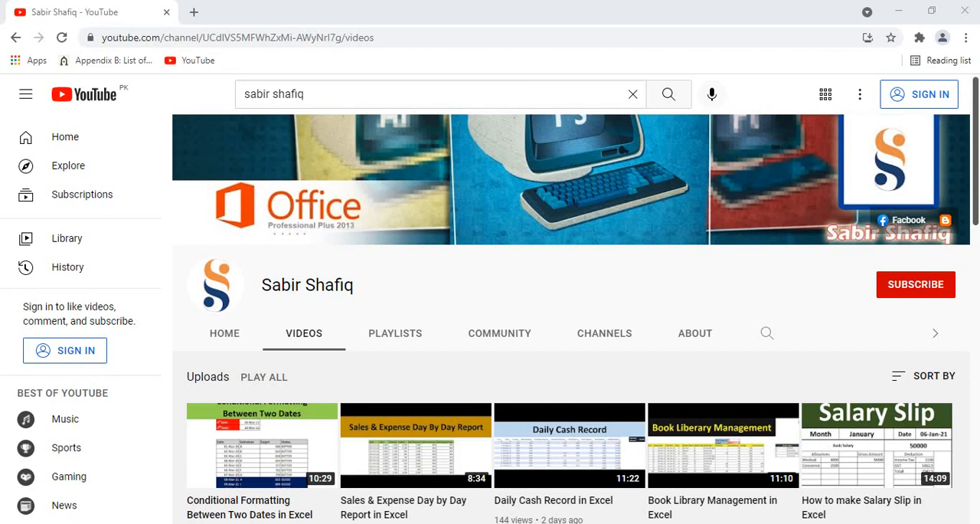
click(909, 287)
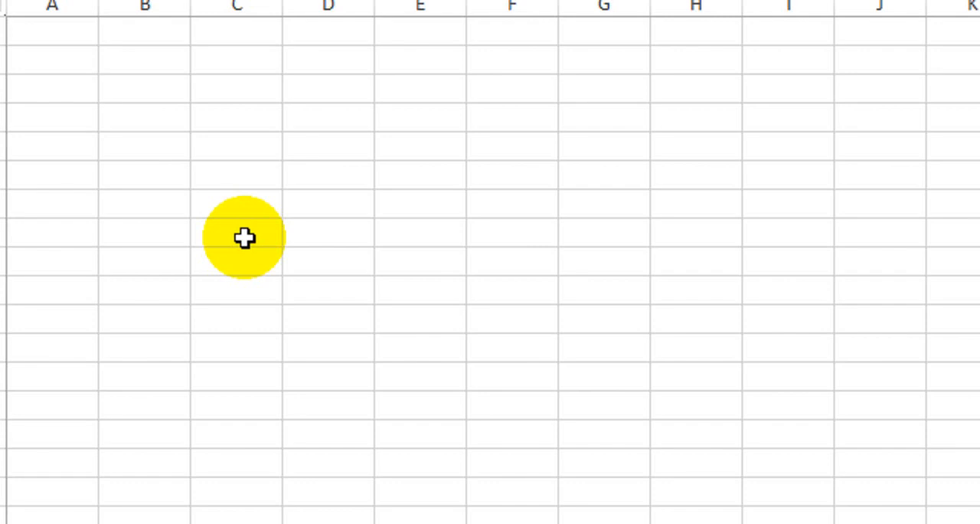
Merge and center the range A1:I5 to form a title block
click(60, 31)
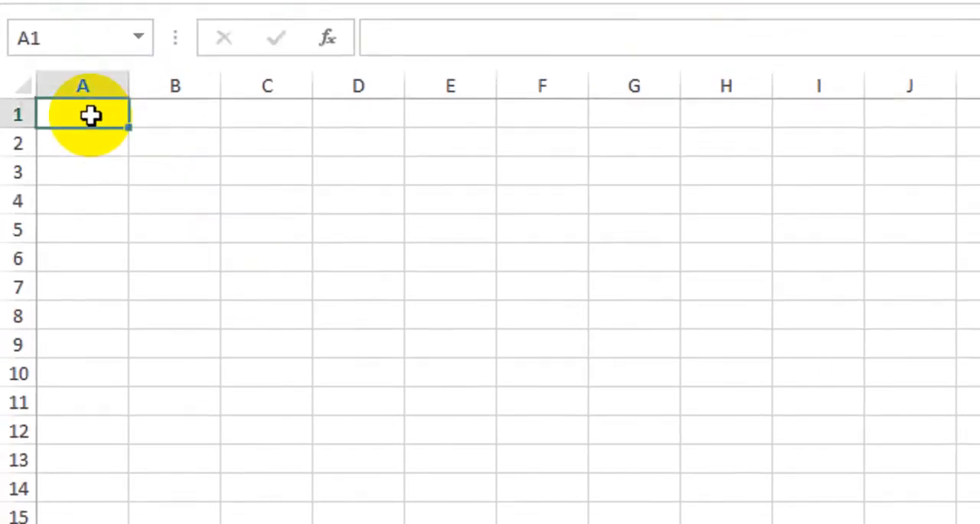
drag(234, 93, 459, 126)
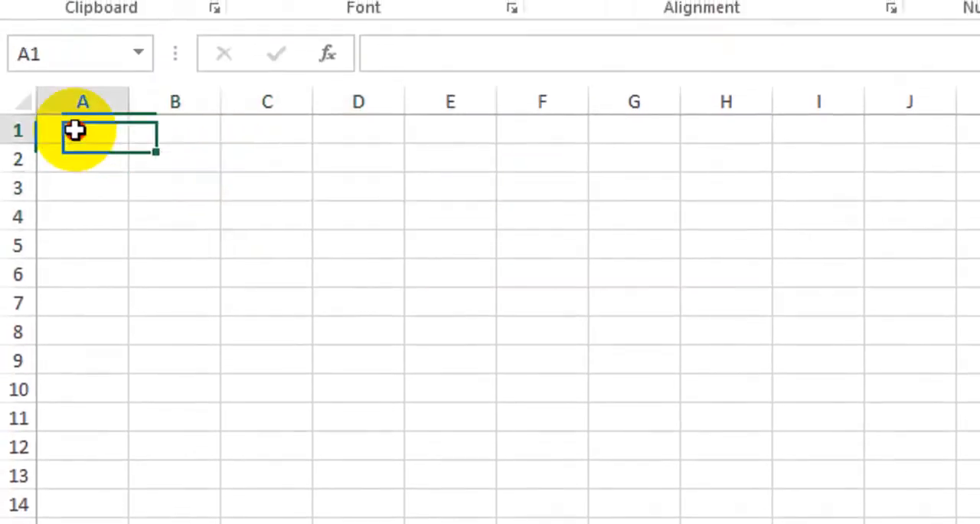
drag(77, 118, 736, 241)
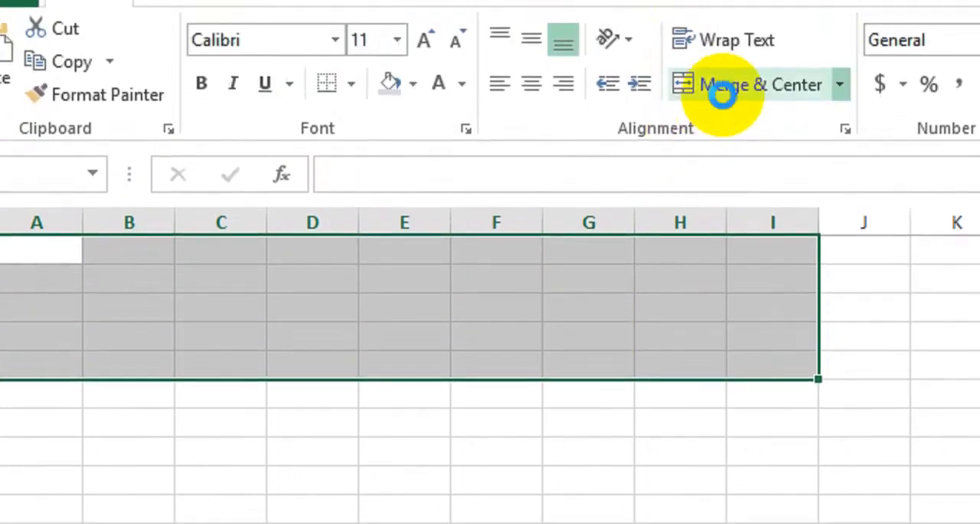
click(722, 94)
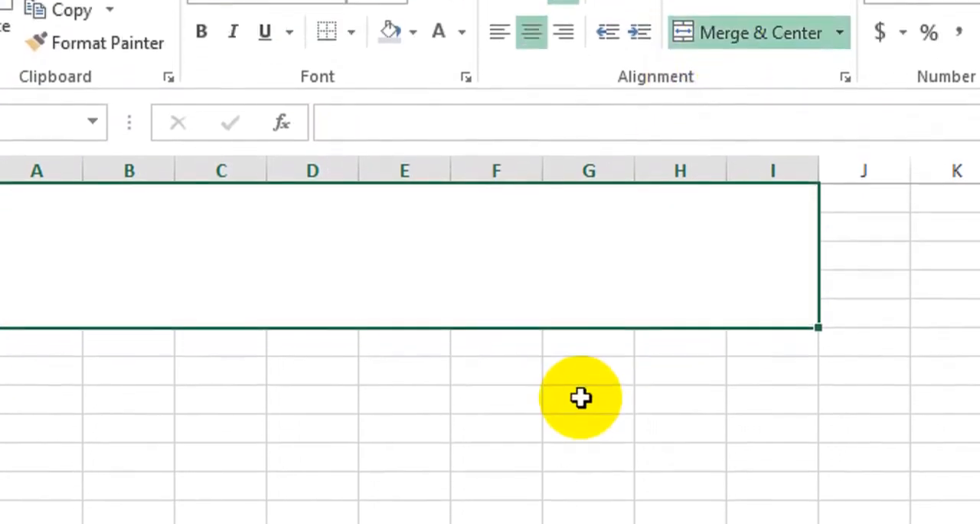
Enter the title "Restaurant Bill Format" in the merged block A1:I5
text(Res)
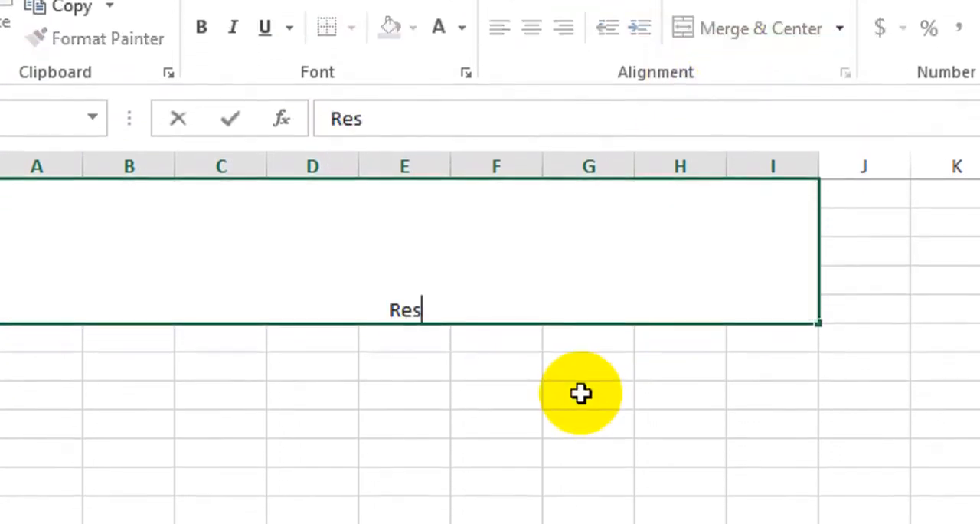
text(taurant)
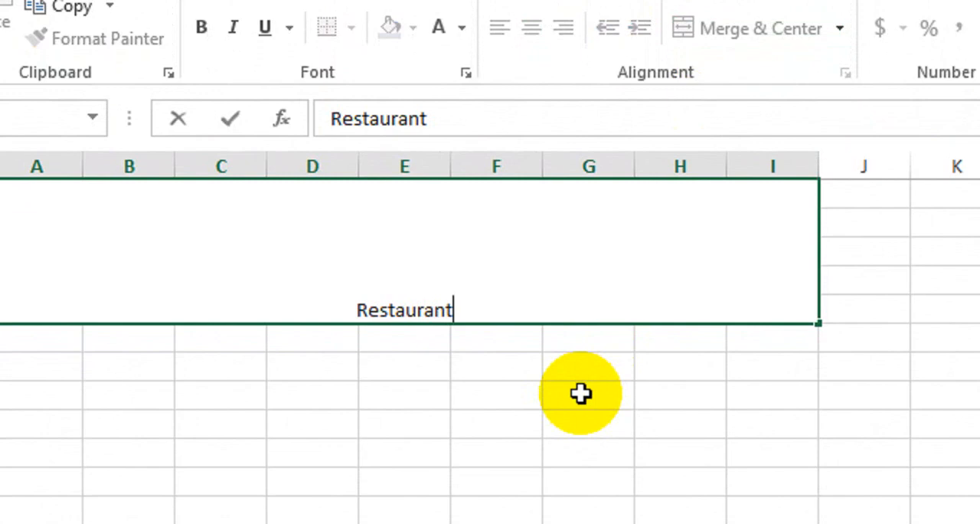
text( Bill )
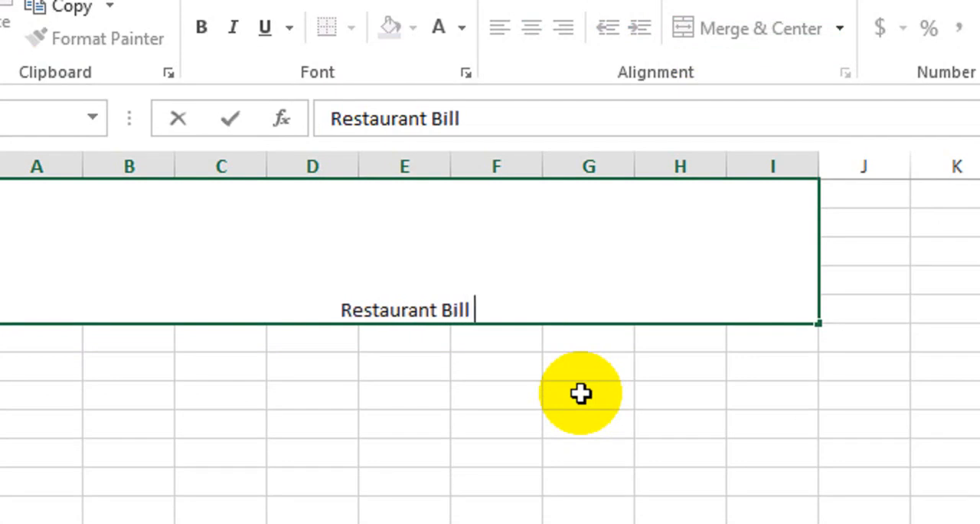
text(Format)
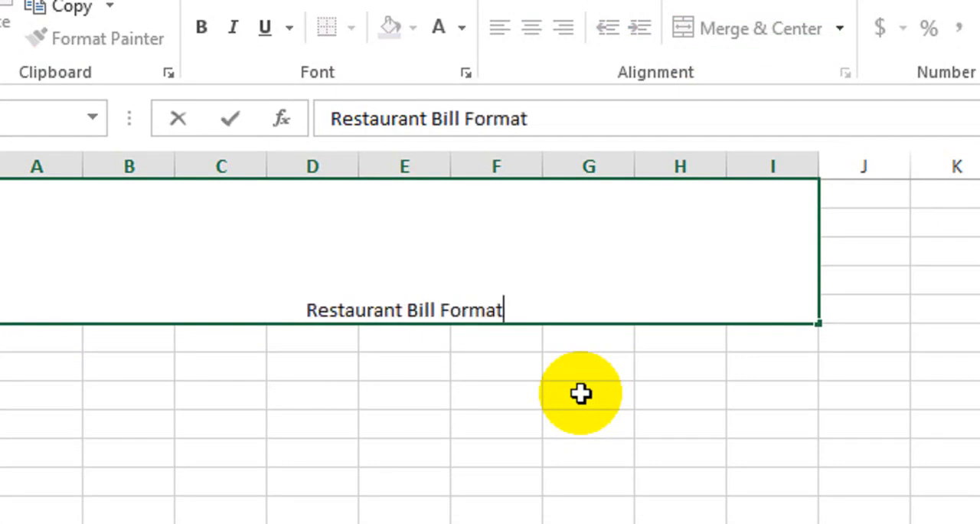
key(Return)
Middle-align the title vertically in its merged block and enlarge its font to 36 points
click(574, 315)
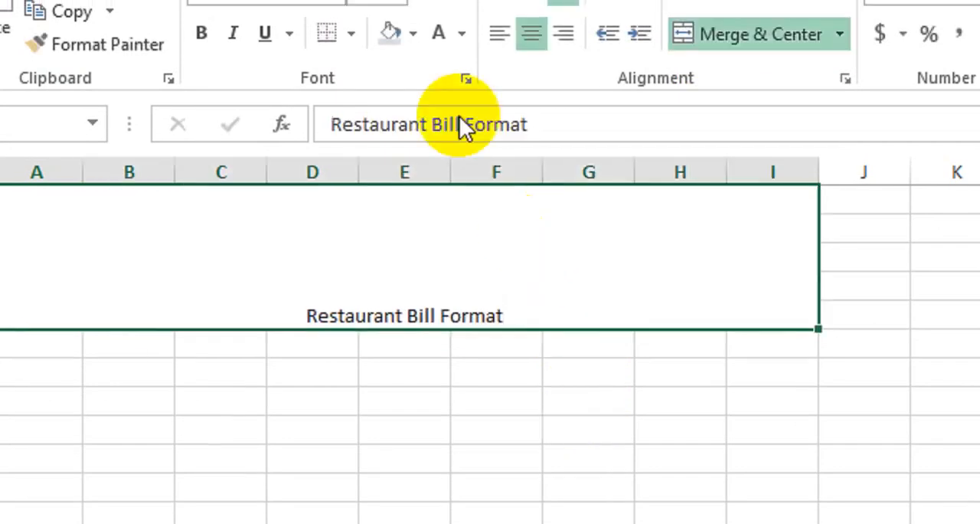
click(531, 99)
click(423, 101)
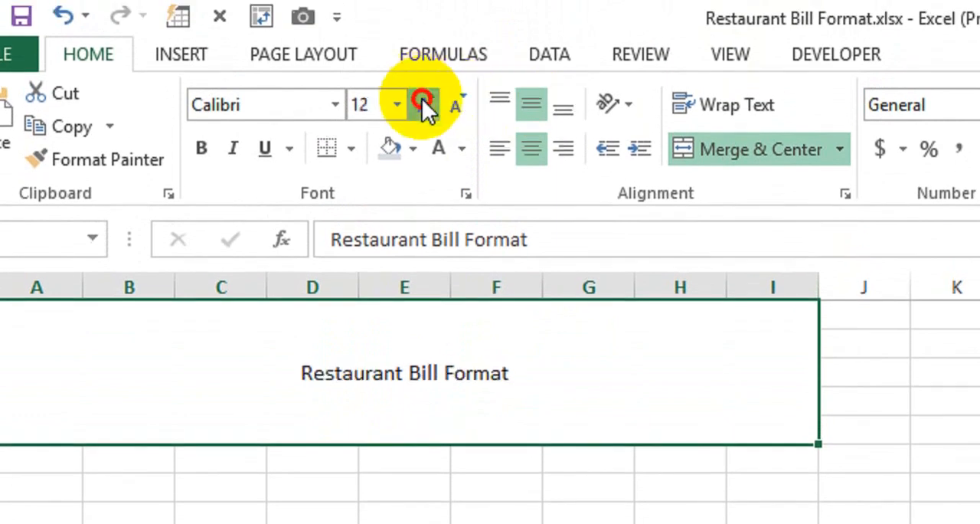
click(423, 101)
click(423, 101)
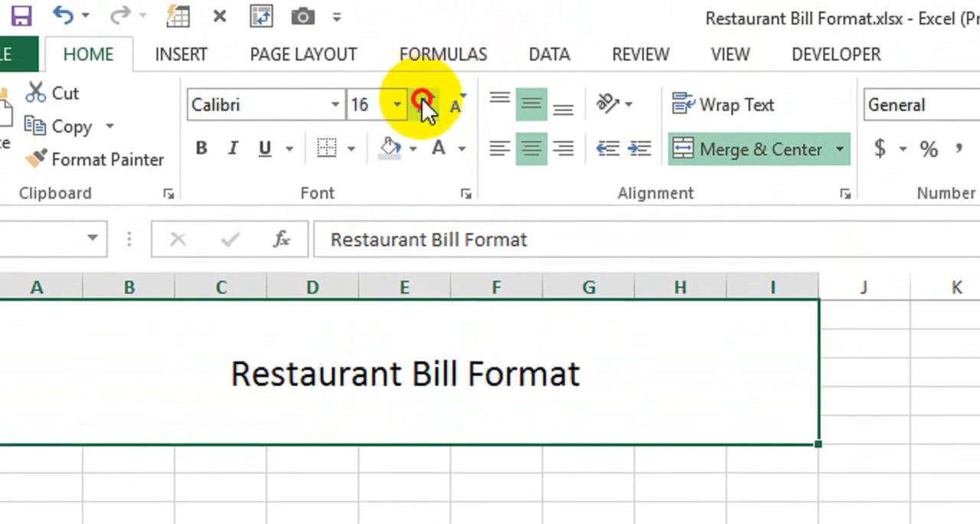
click(423, 101)
click(423, 101)
click(423, 101)
click(423, 101)
click(423, 101)
click(423, 103)
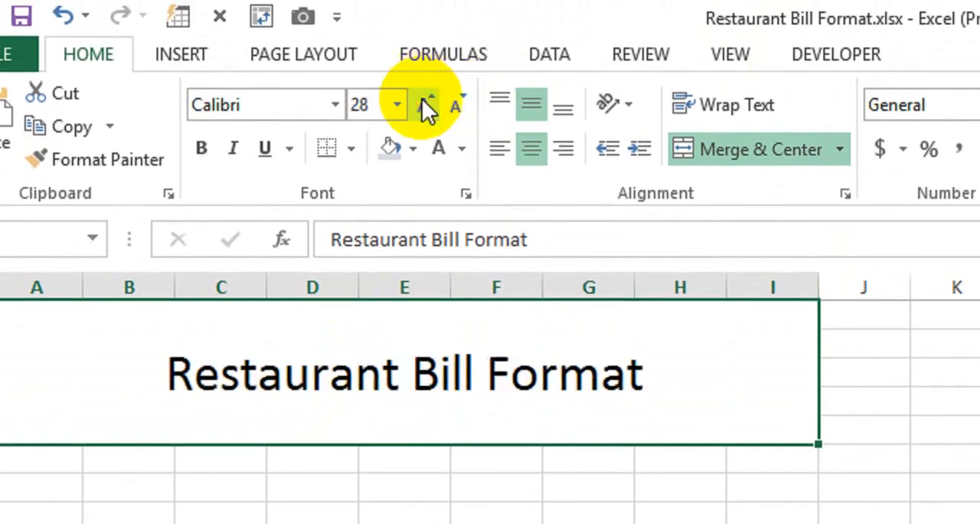
click(423, 104)
Make the title bold and set its font size to 40
click(203, 147)
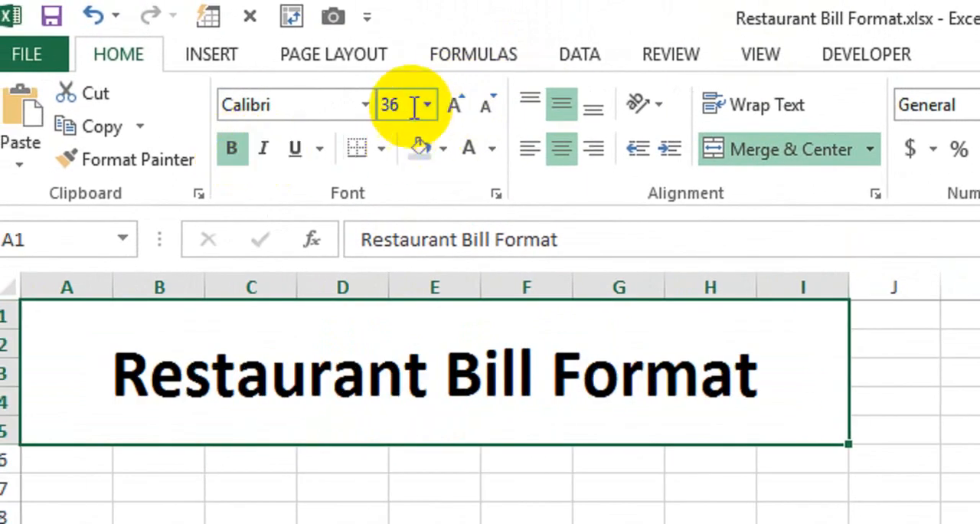
click(414, 103)
text(40)
key(Return)
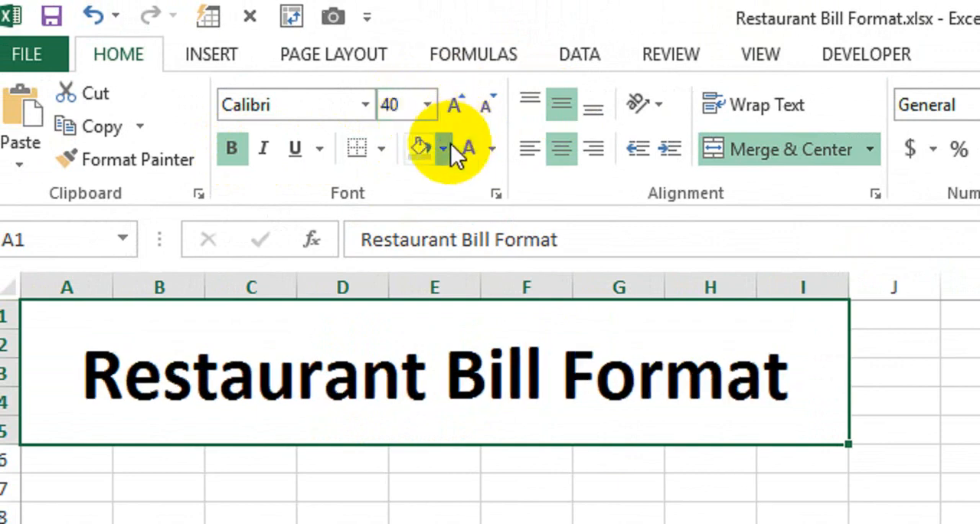
Give the title block a dark blue-gray fill and a white font color
click(450, 144)
click(492, 292)
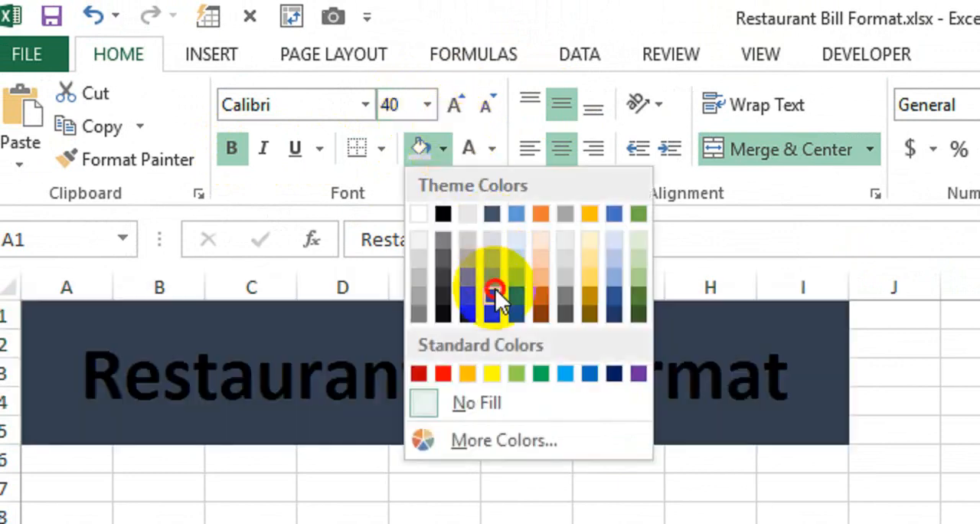
click(475, 149)
click(477, 428)
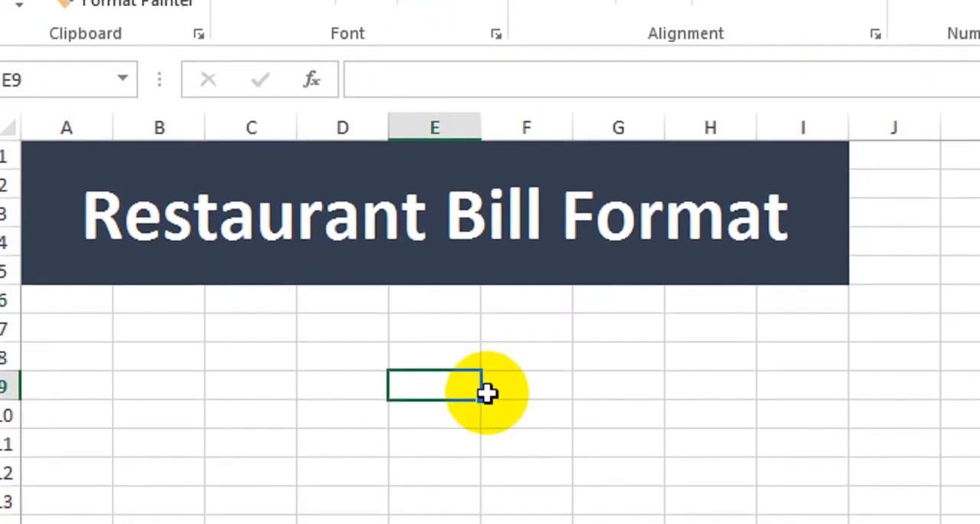
Merge and center the cells A6:I6 directly beneath the title block
click(108, 309)
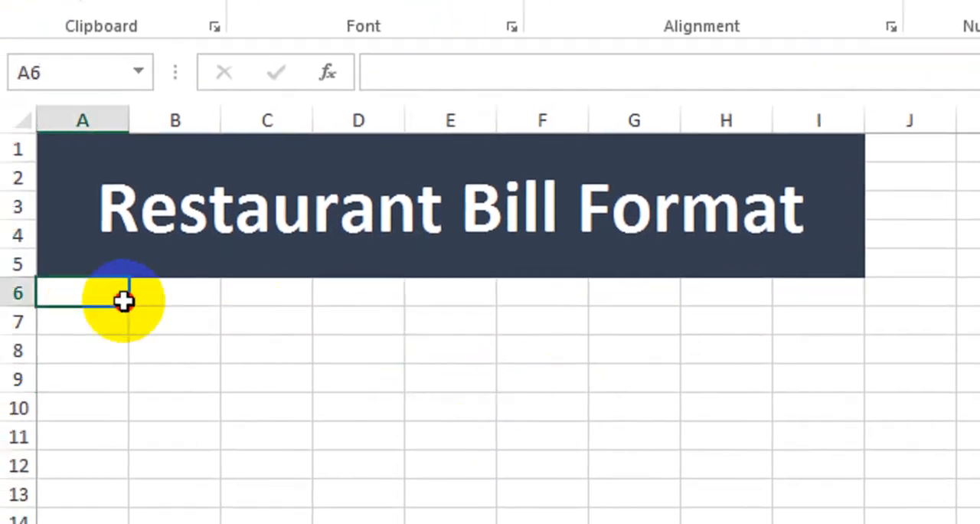
drag(123, 301, 803, 294)
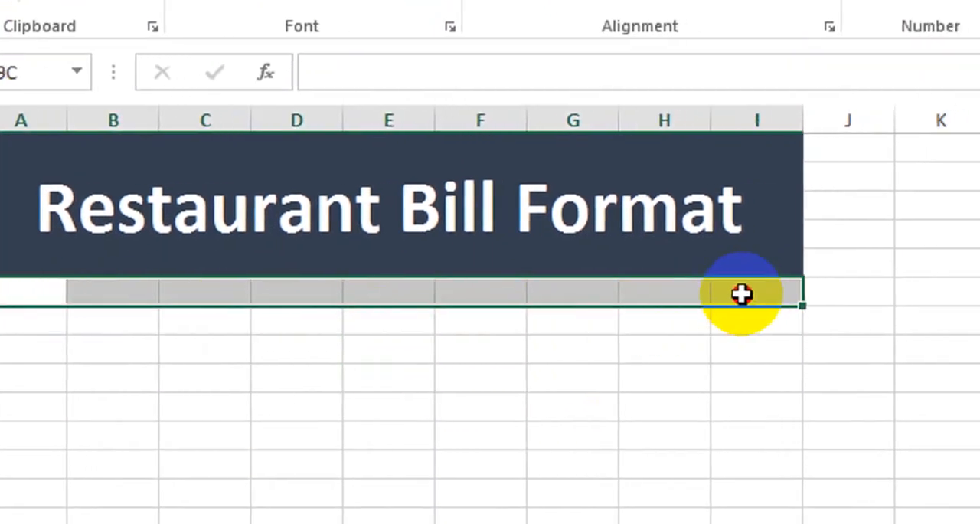
click(741, 294)
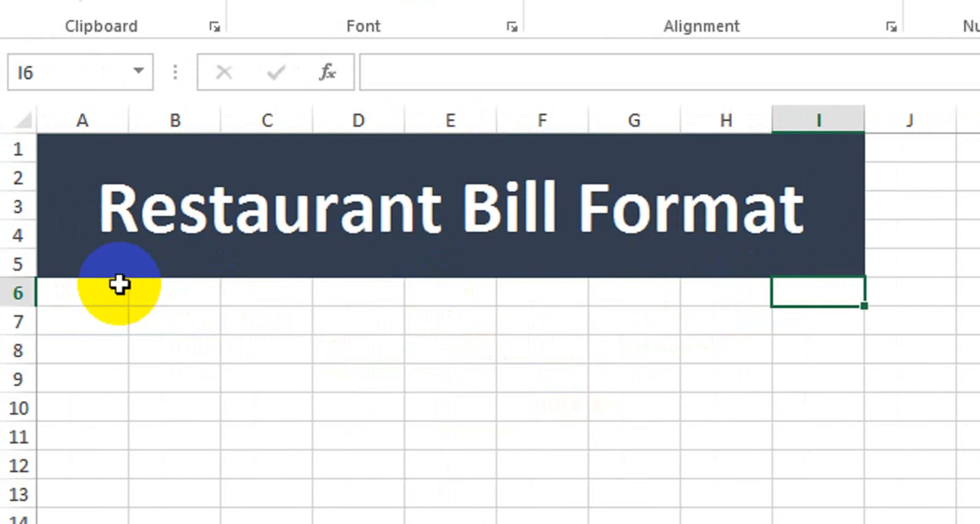
shift+click(118, 284)
click(780, 0)
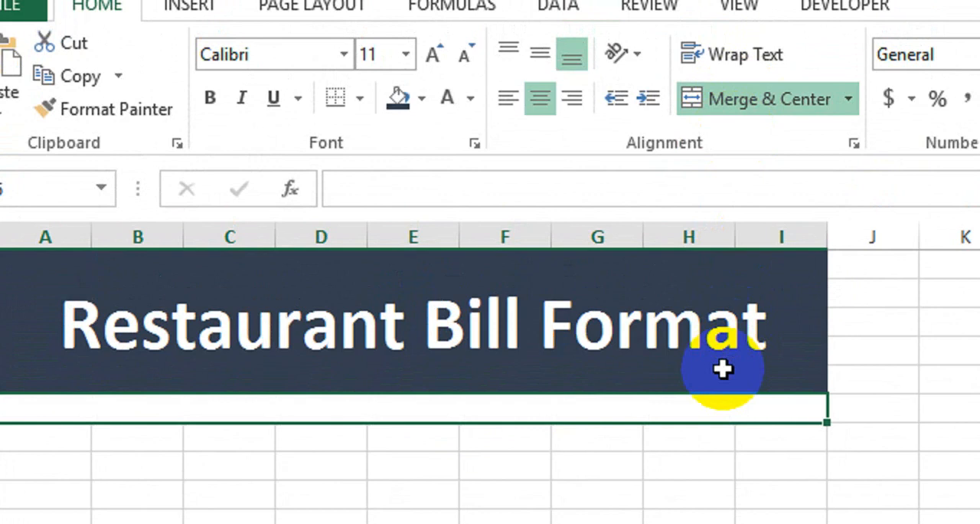
Enter "Name of Restaurant" in the merged row 6
text(N)
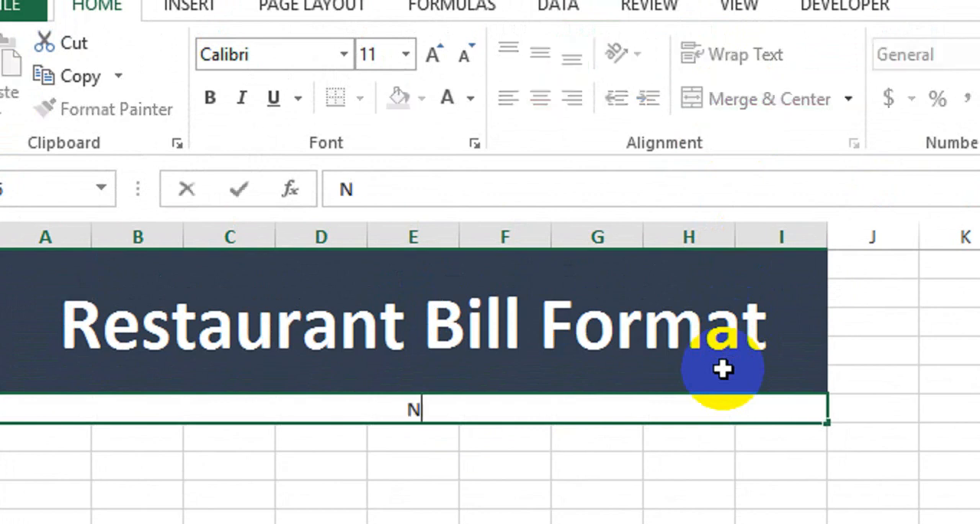
text(ame of)
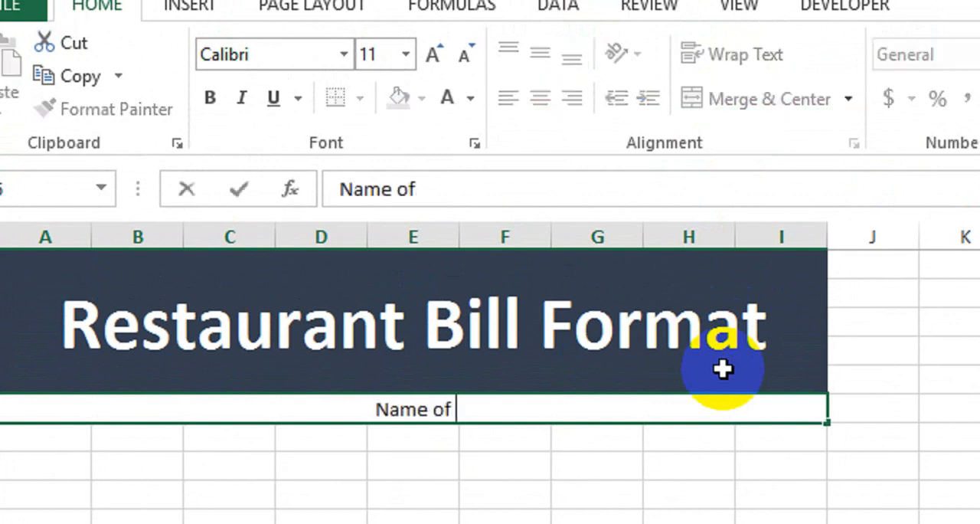
text( Restaurant)
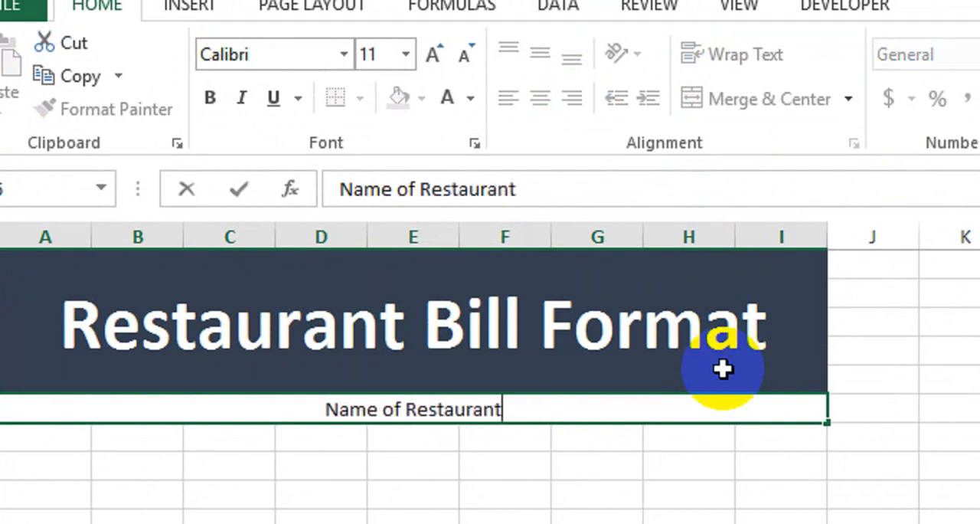
key(Return)
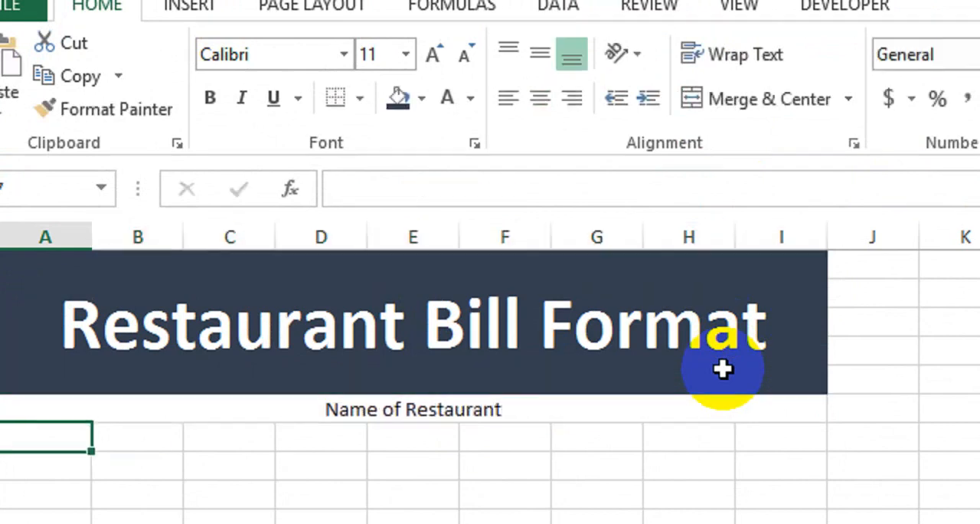
Middle-align the "Name of Restaurant" text, make it bold and increase its font size by two steps
click(702, 409)
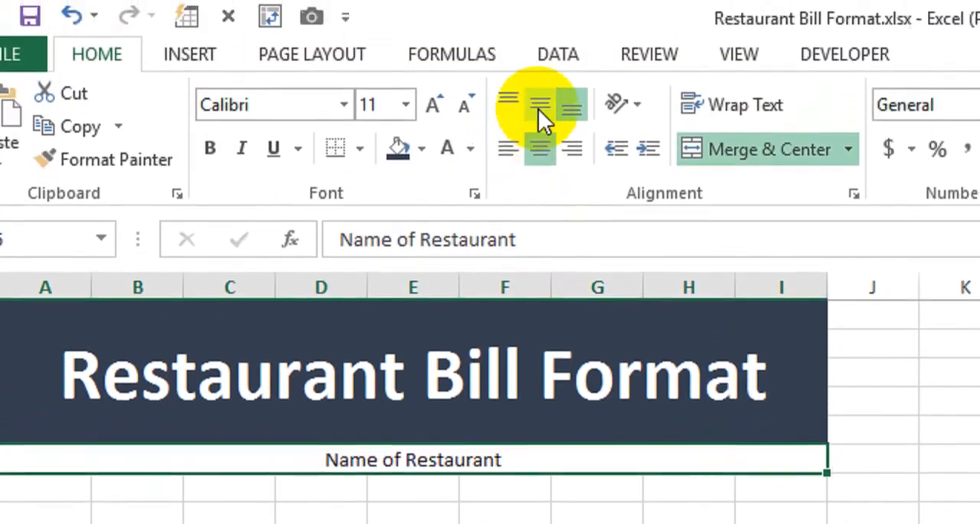
click(539, 65)
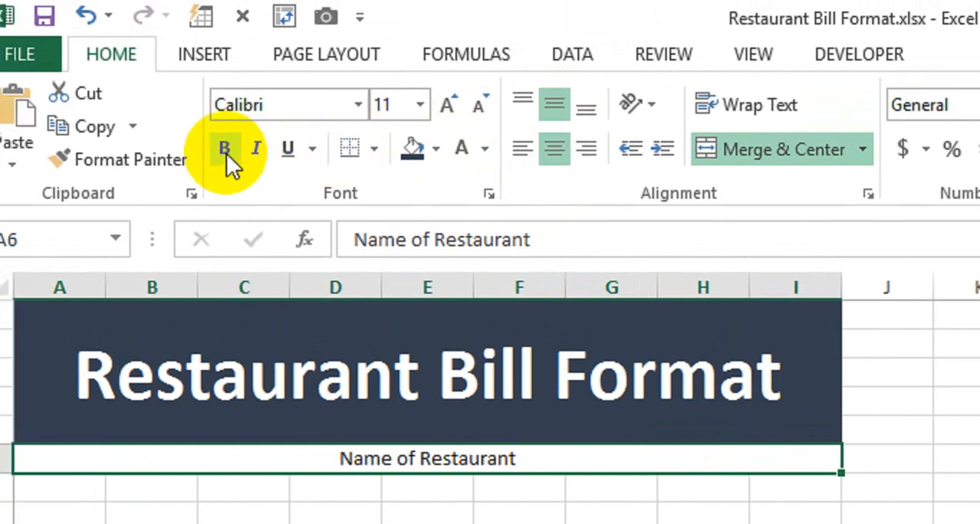
click(225, 150)
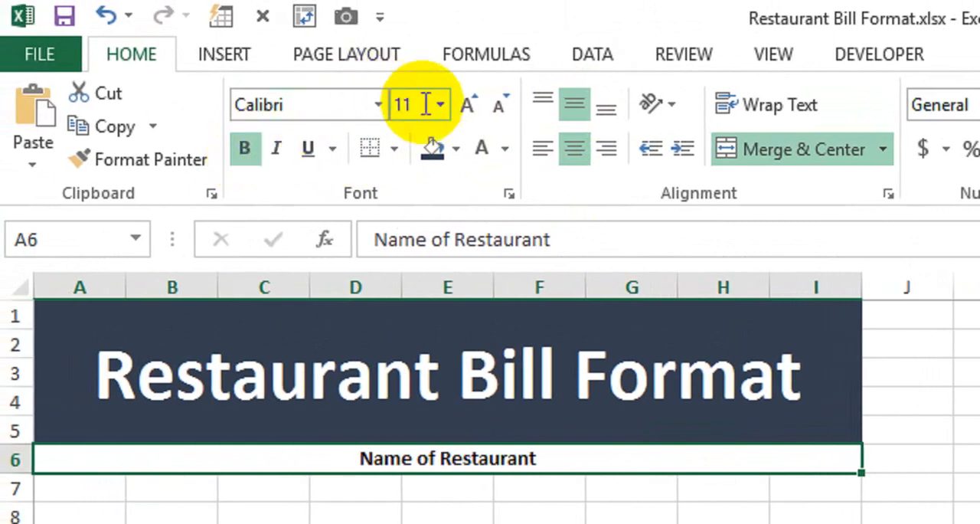
click(470, 104)
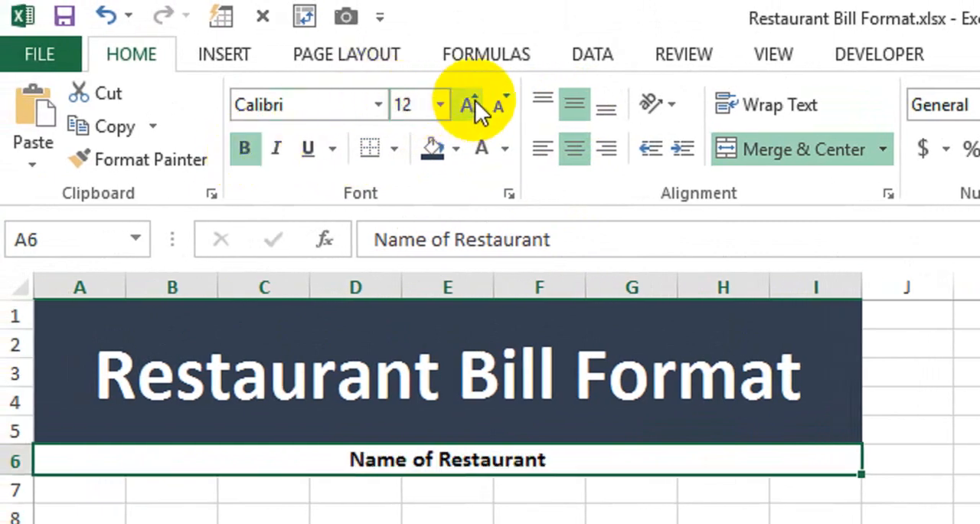
click(475, 99)
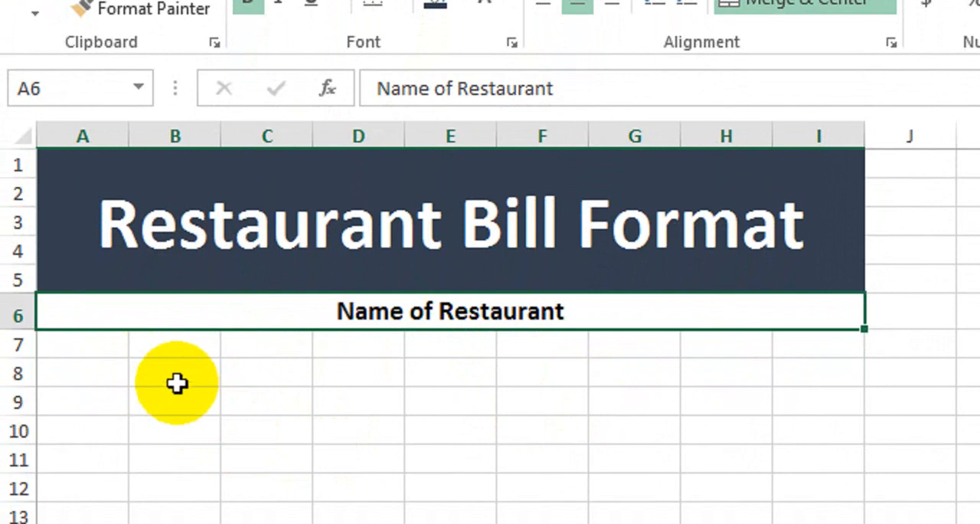
Merge and center A7:B7, C7:D7, E7:F7 and G7:I7 as four separate cells in row 7
drag(103, 345, 169, 350)
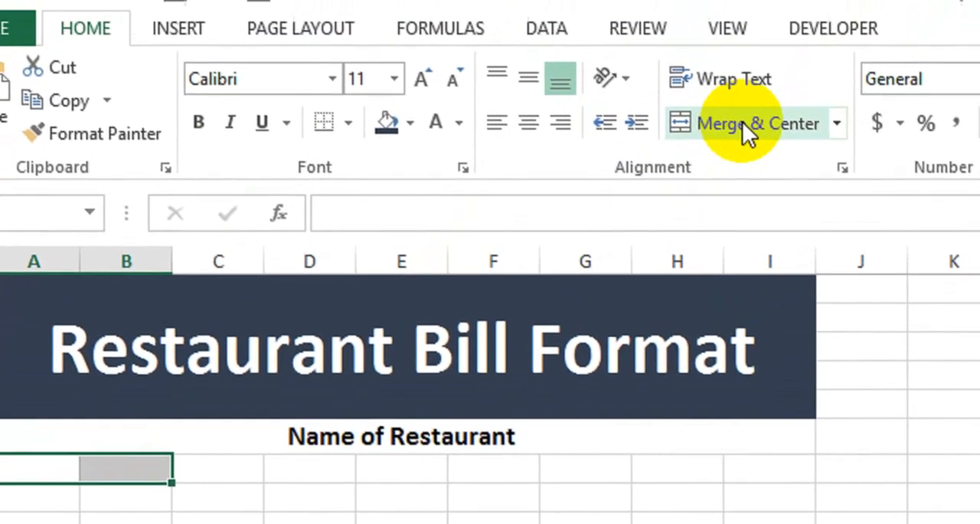
click(742, 122)
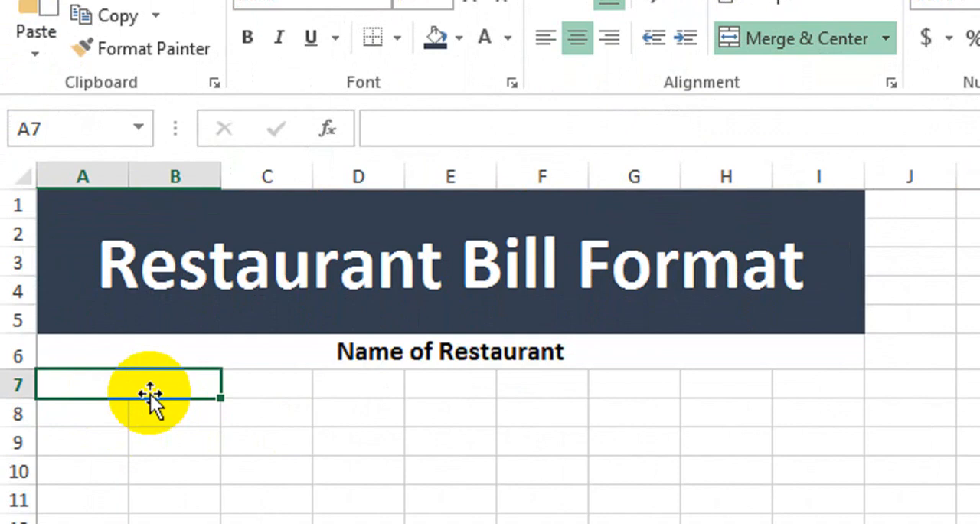
drag(258, 384, 371, 384)
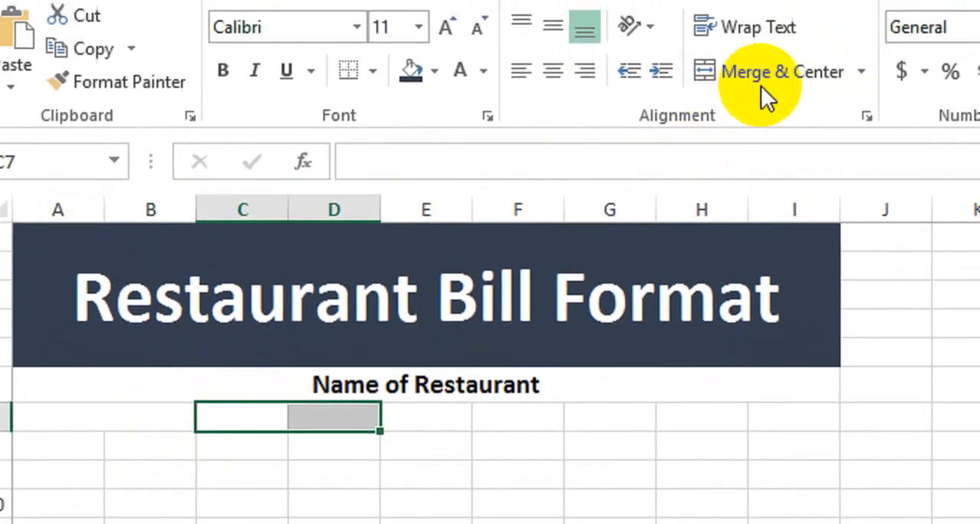
click(788, 15)
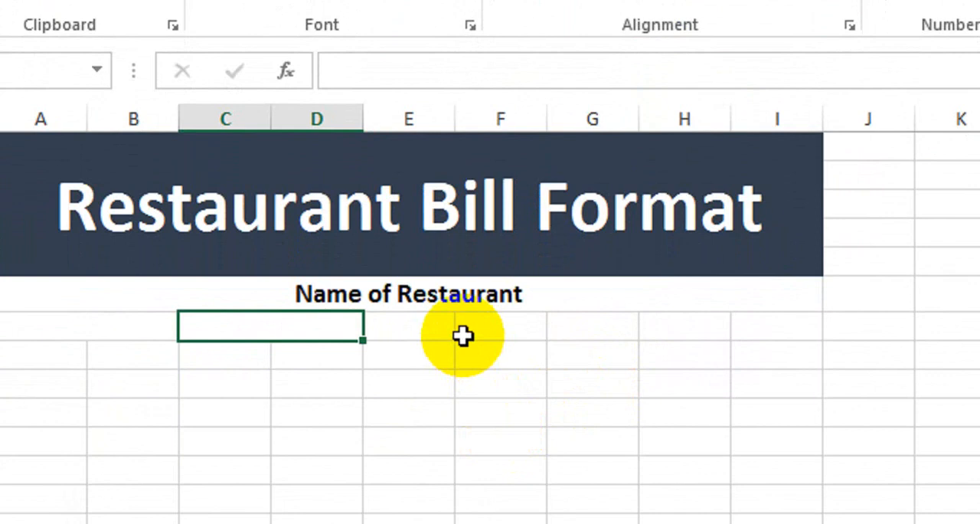
drag(438, 324, 508, 324)
click(746, 92)
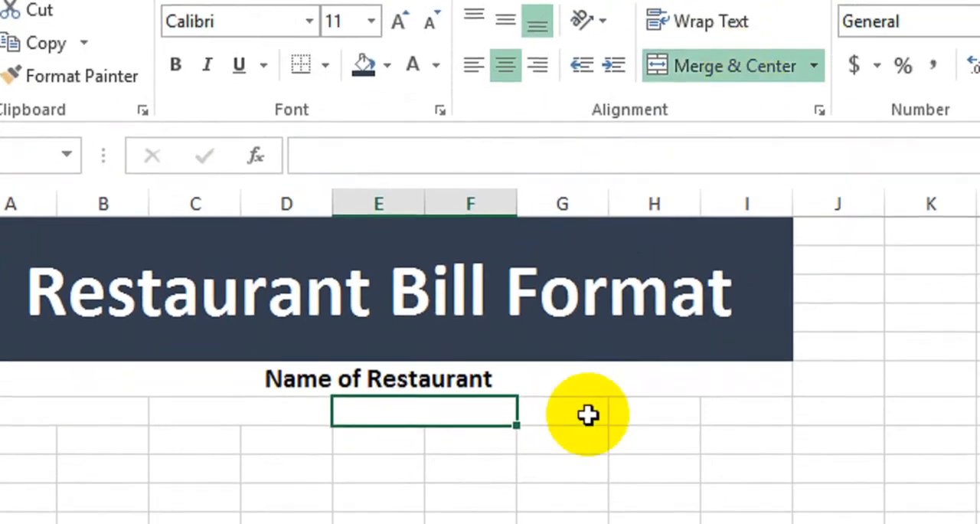
drag(588, 436, 707, 429)
click(727, 86)
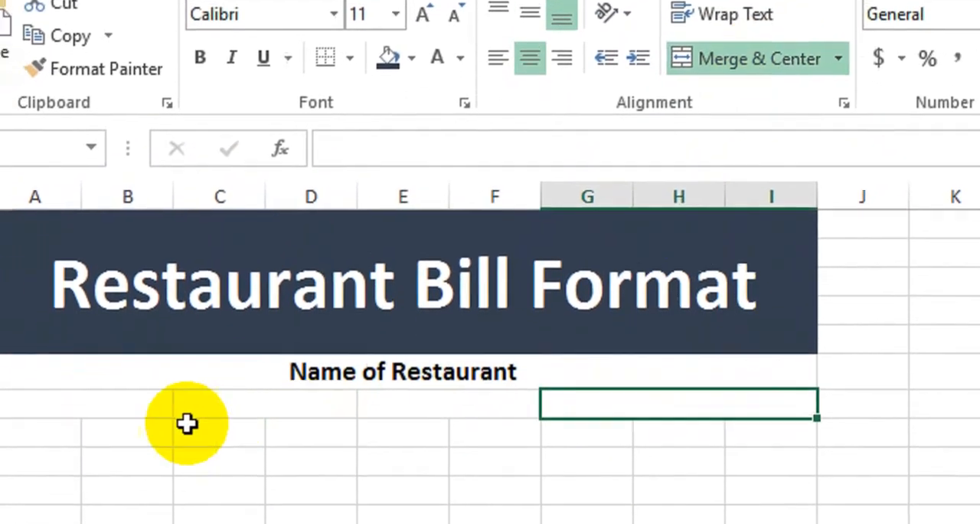
Enter the label "Date:" in the merged cell A7:B7
drag(15, 445, 96, 453)
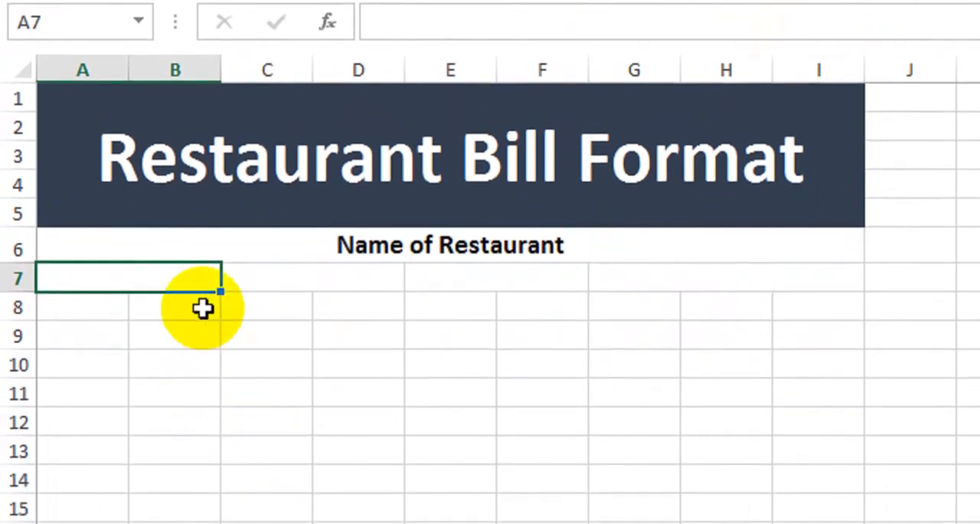
text(Date:)
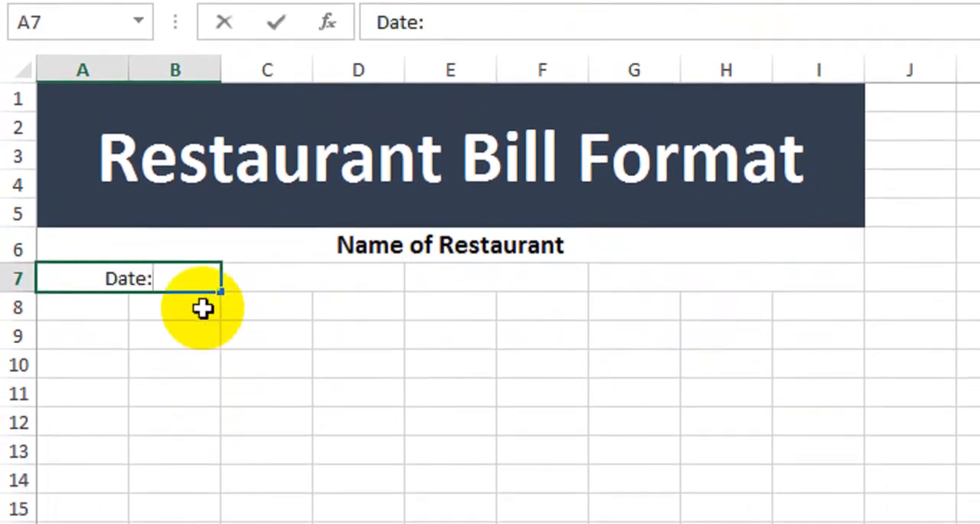
key(Tab)
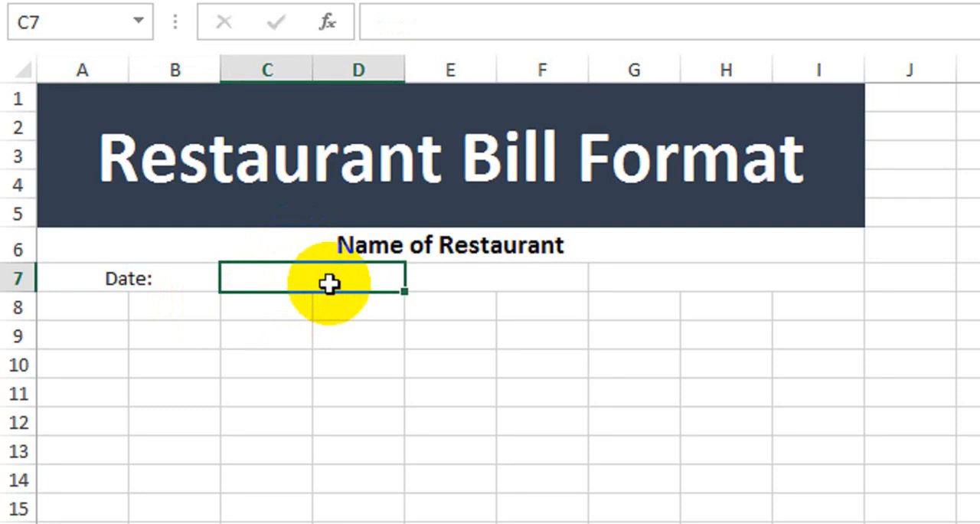
Enter the date 1-Jan in the merged cell C7:D7 and correct it to 01-06-2021
text(1-Jan)
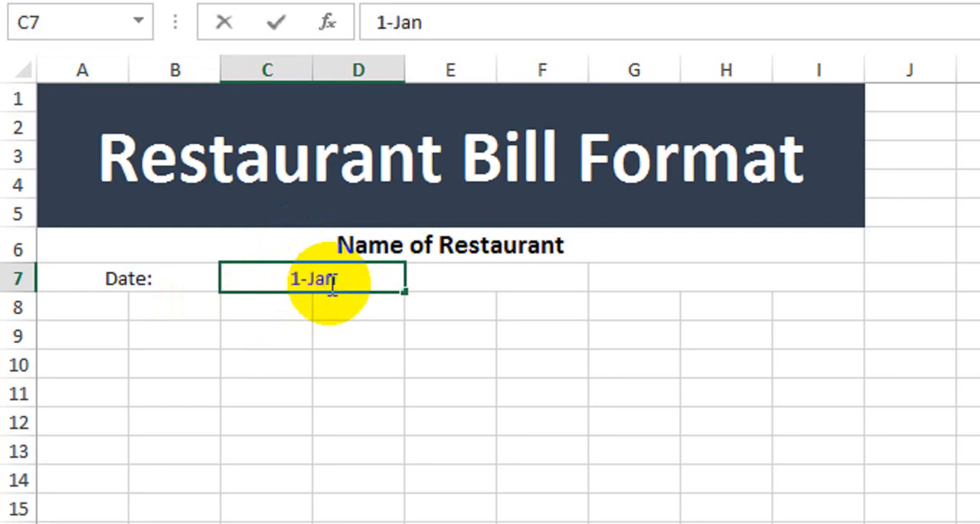
key(Return)
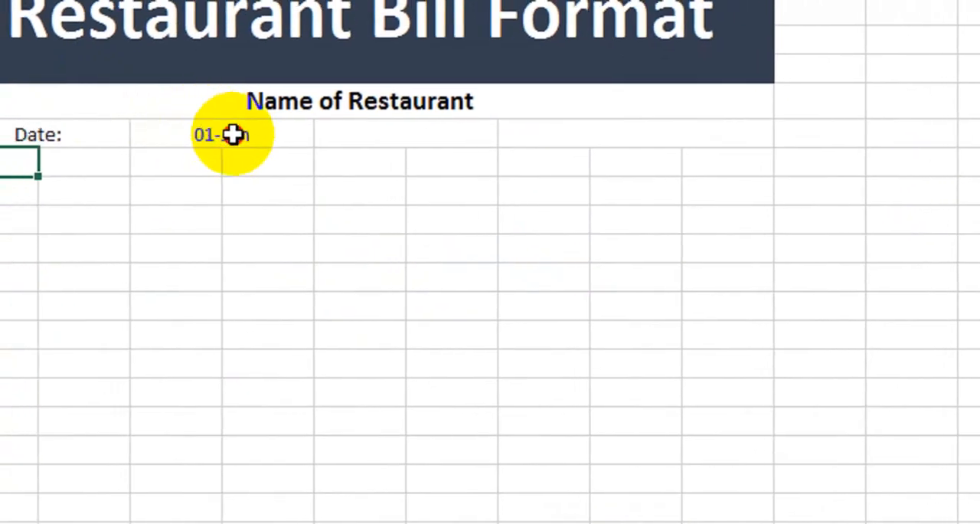
click(306, 134)
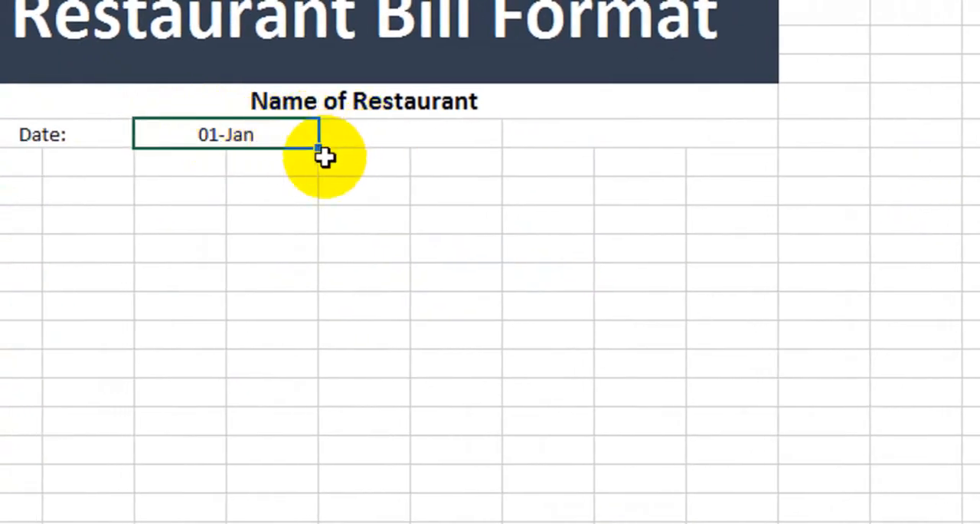
text(01-01-2021)
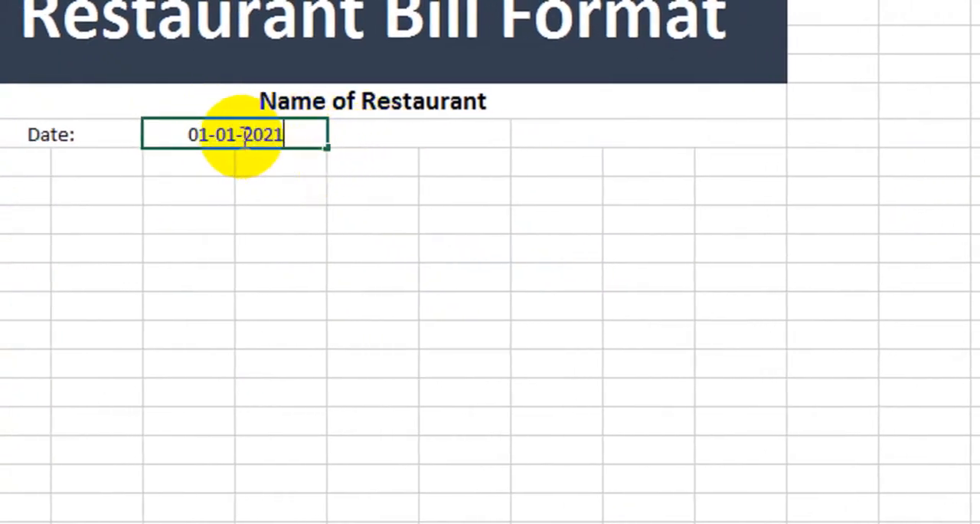
key(BackSpace)
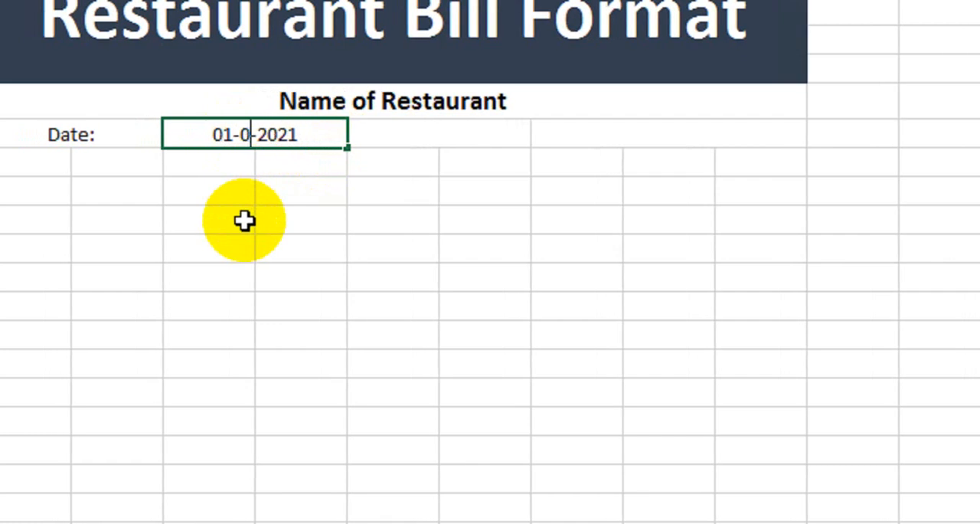
text(6)
key(Return)
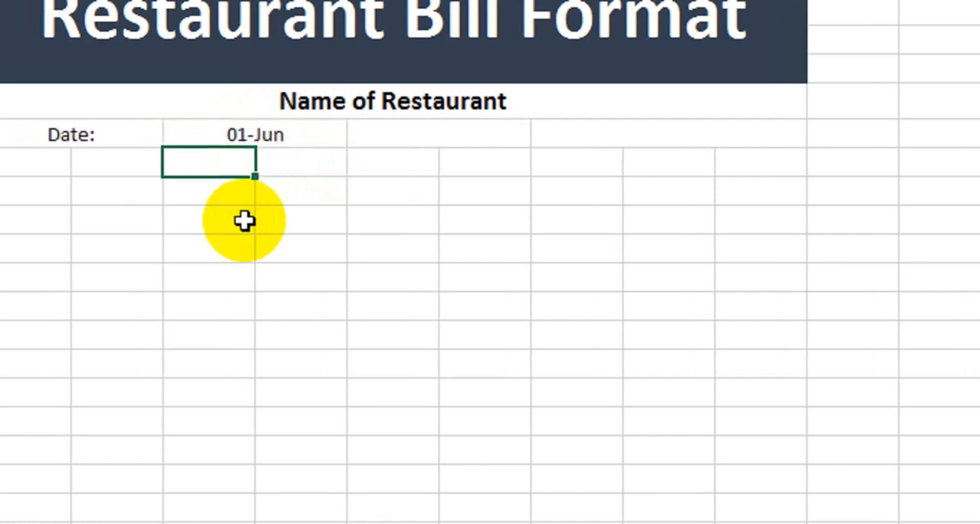
Enter the label "Time:" in the merged cell E7:F7
click(503, 184)
text(Time:)
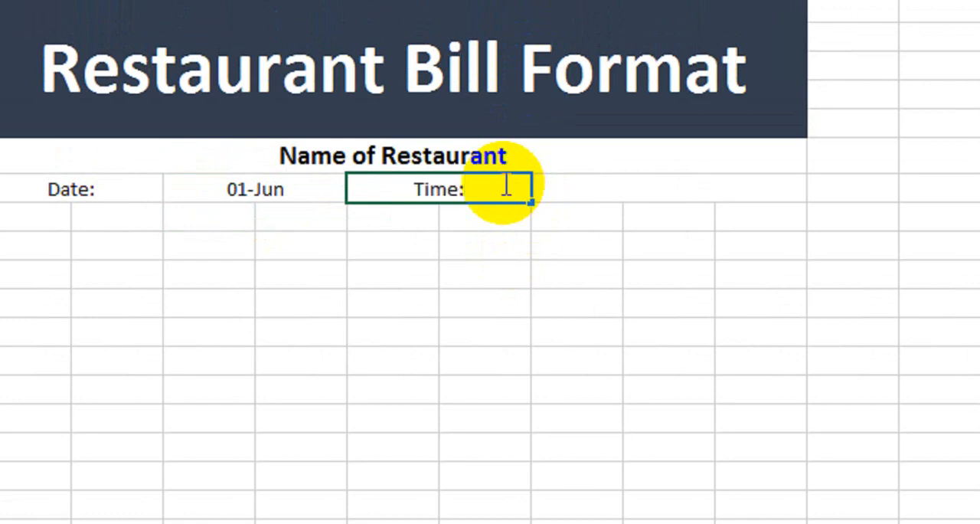
key(Return)
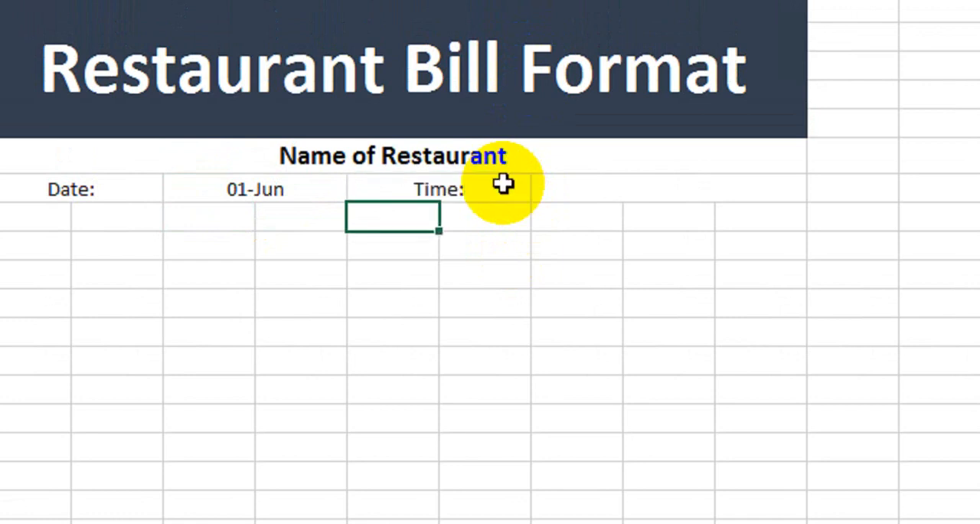
Make the "Date:" and "Time:" labels in row 7 bold
click(130, 184)
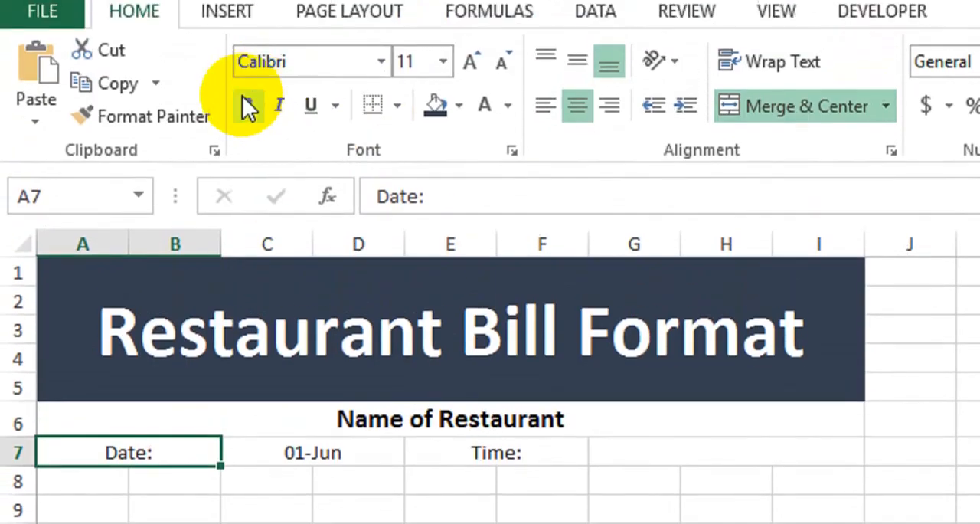
click(248, 107)
click(483, 445)
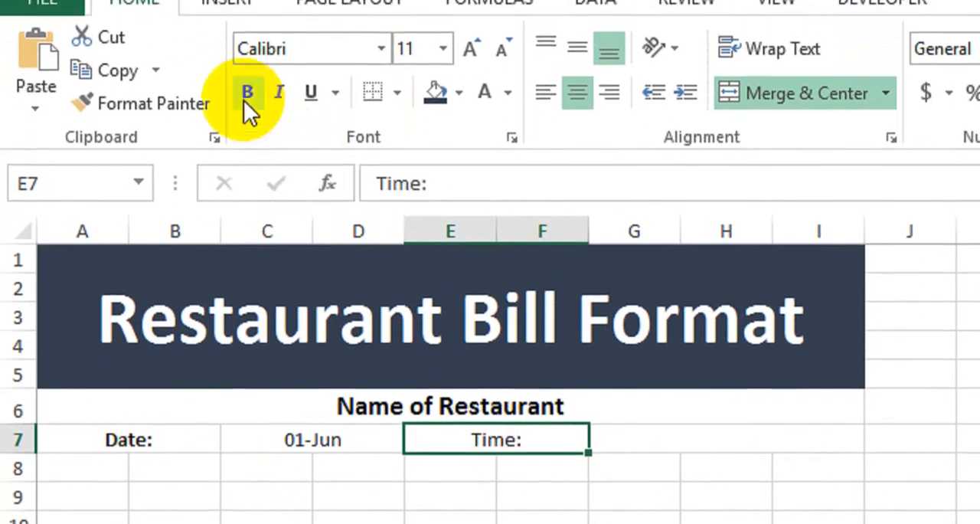
click(248, 108)
Enter the formula =NOW() in the merged cell G7:I7 for the bill's time
click(634, 449)
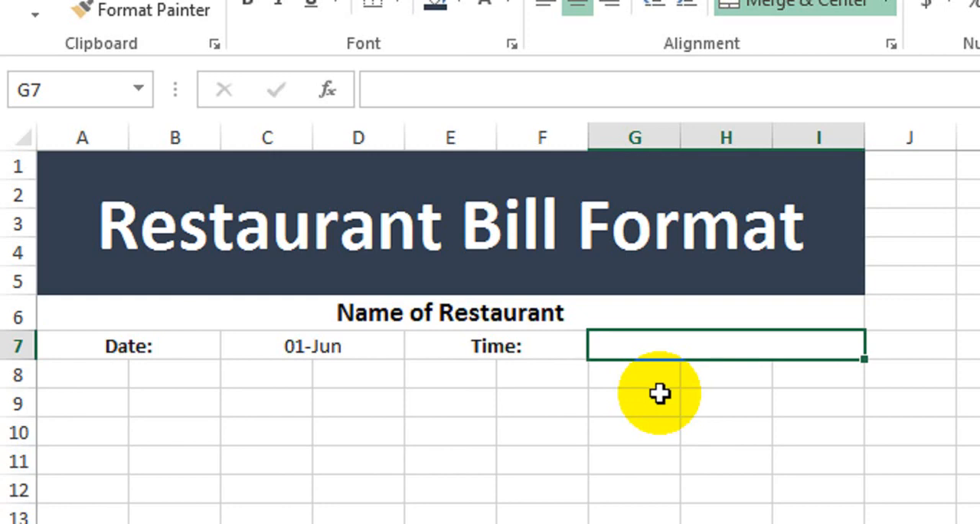
text(=now)
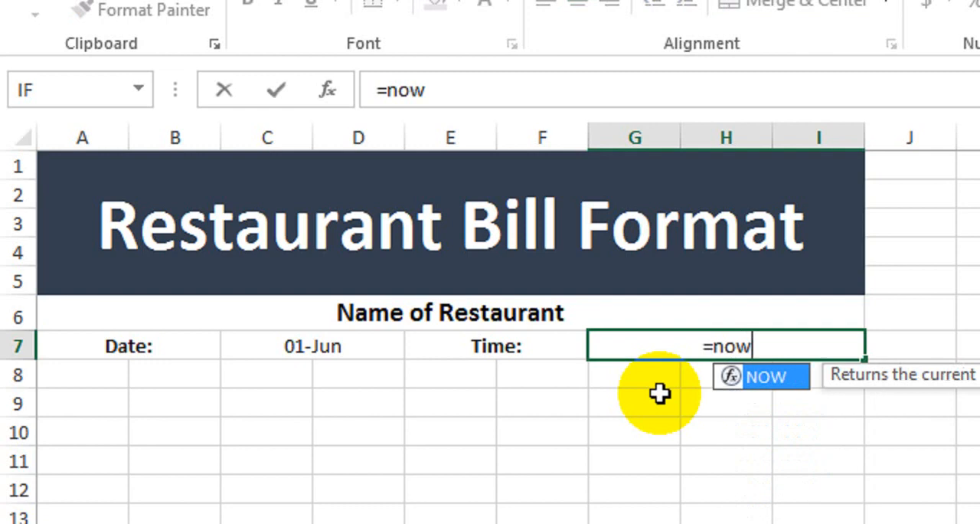
key(Tab)
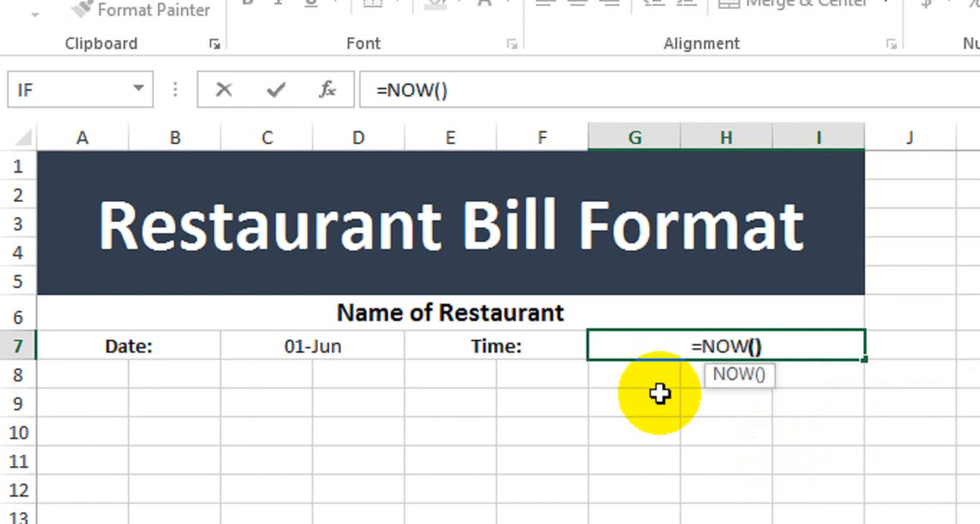
key(Return)
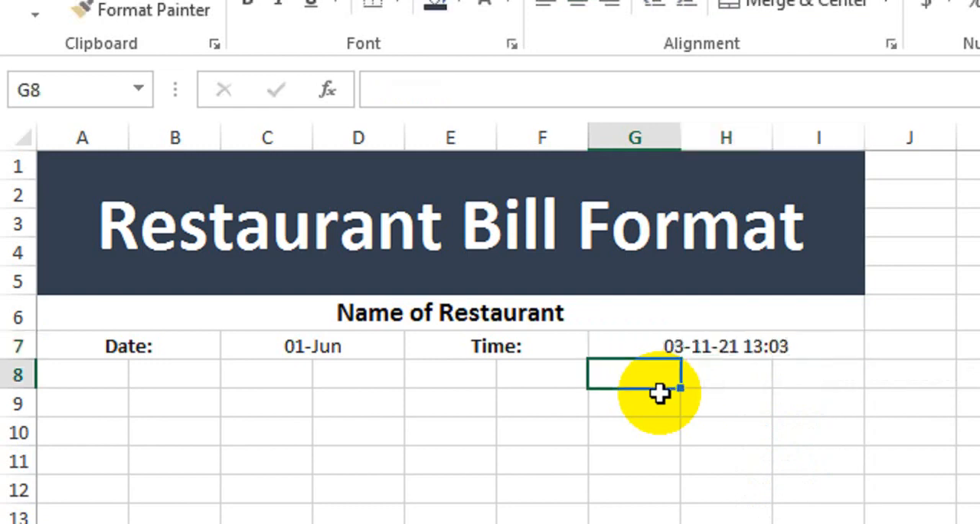
click(743, 349)
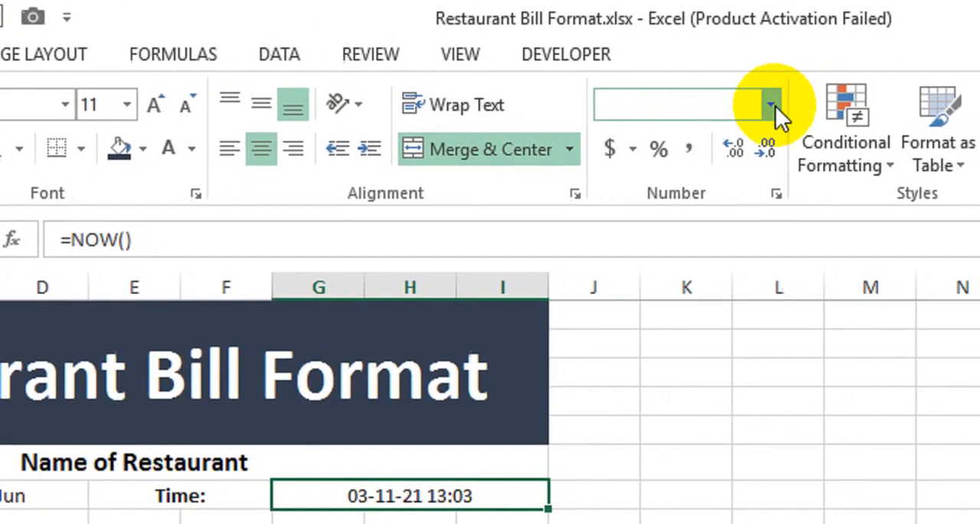
click(772, 105)
click(694, 471)
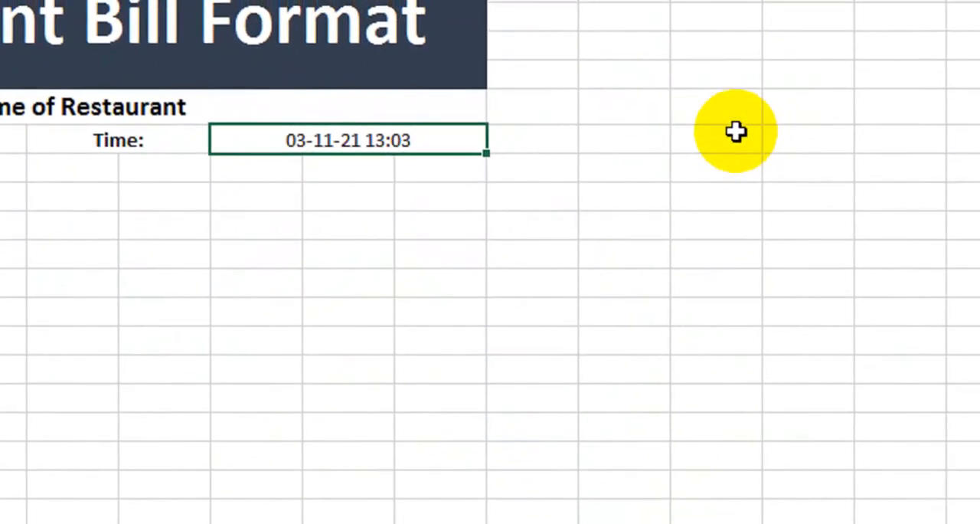
click(406, 134)
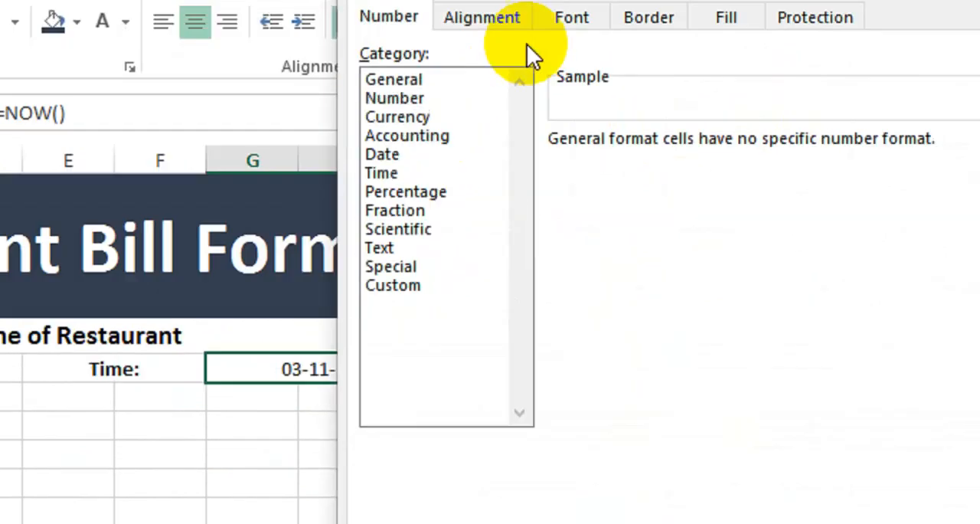
drag(533, 84, 604, 168)
click(460, 349)
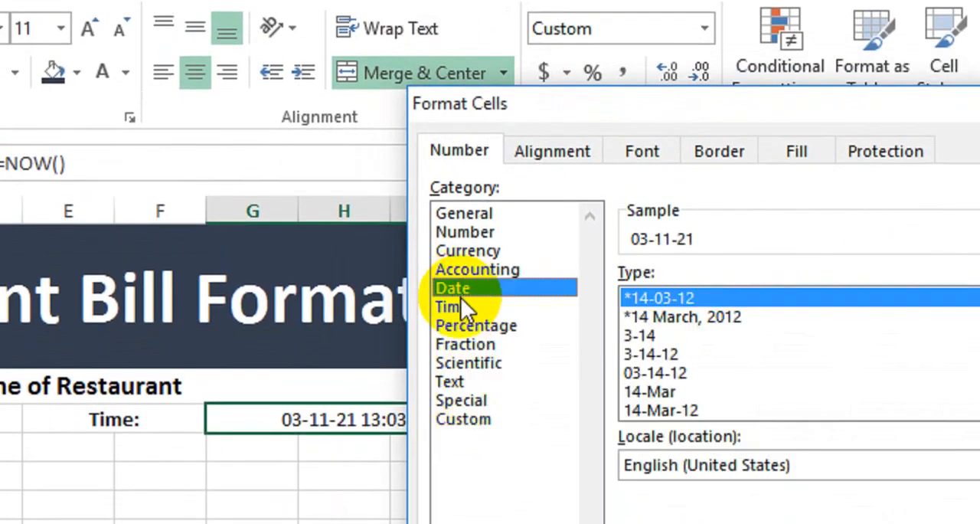
click(484, 307)
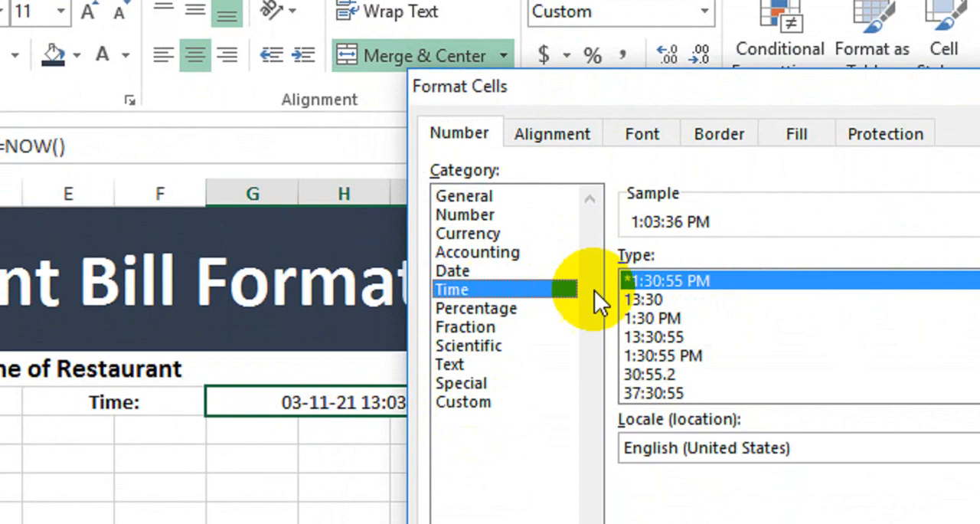
click(488, 395)
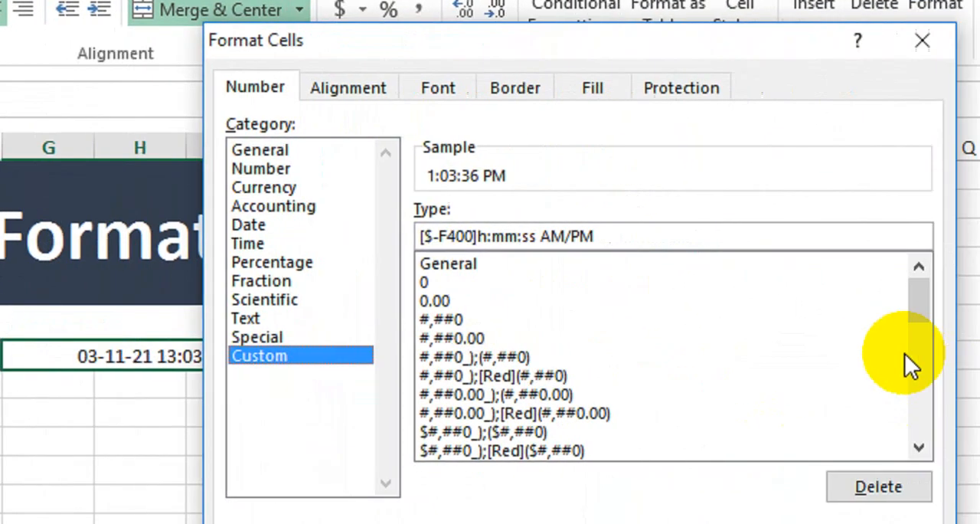
drag(904, 353, 737, 394)
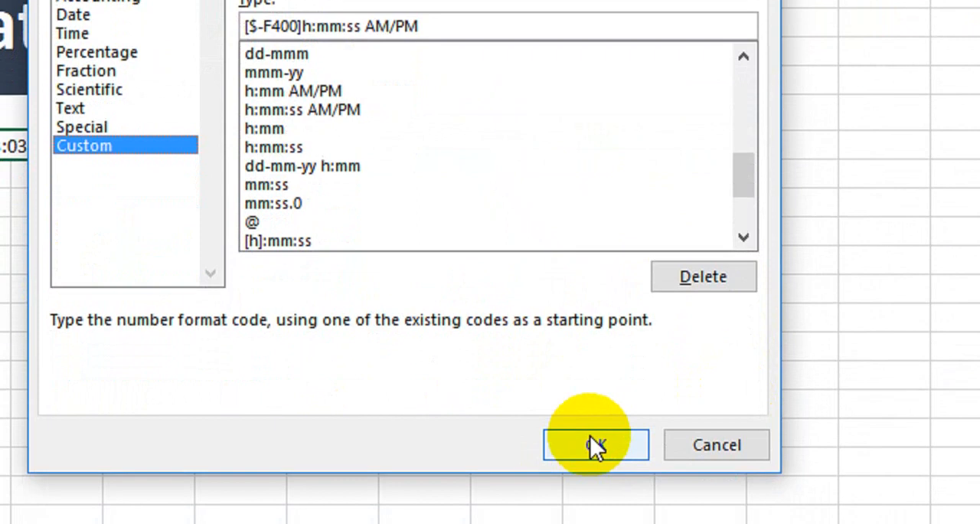
click(686, 450)
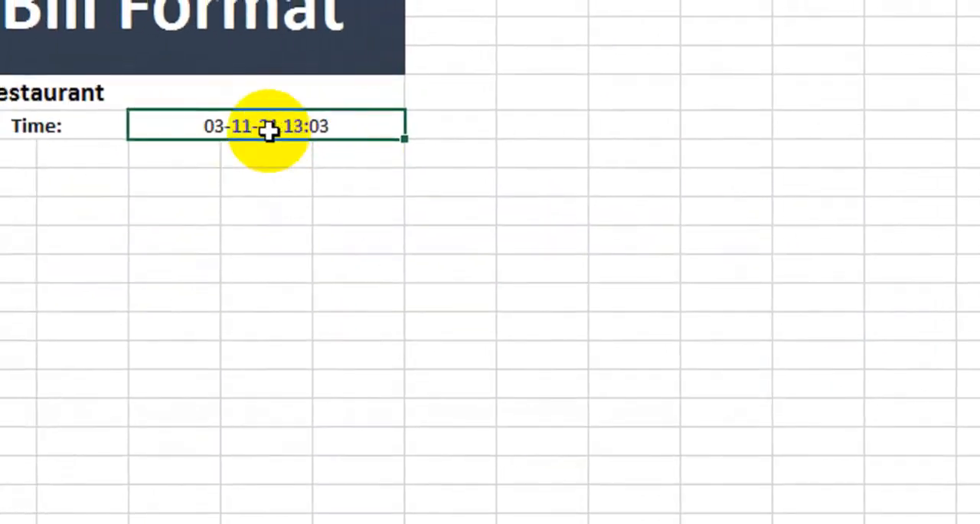
Merge and center A8:I8 into a blank spacer row below the date and time
drag(88, 153, 796, 160)
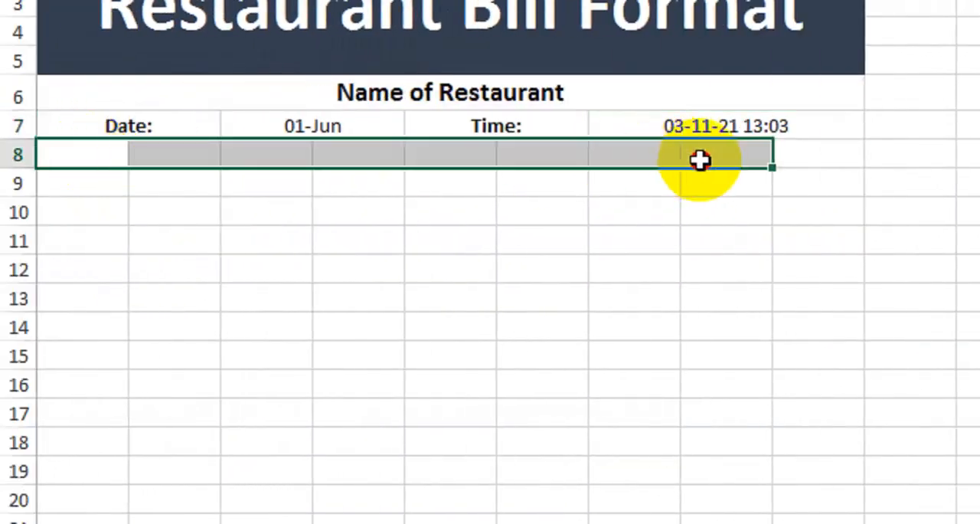
click(747, 88)
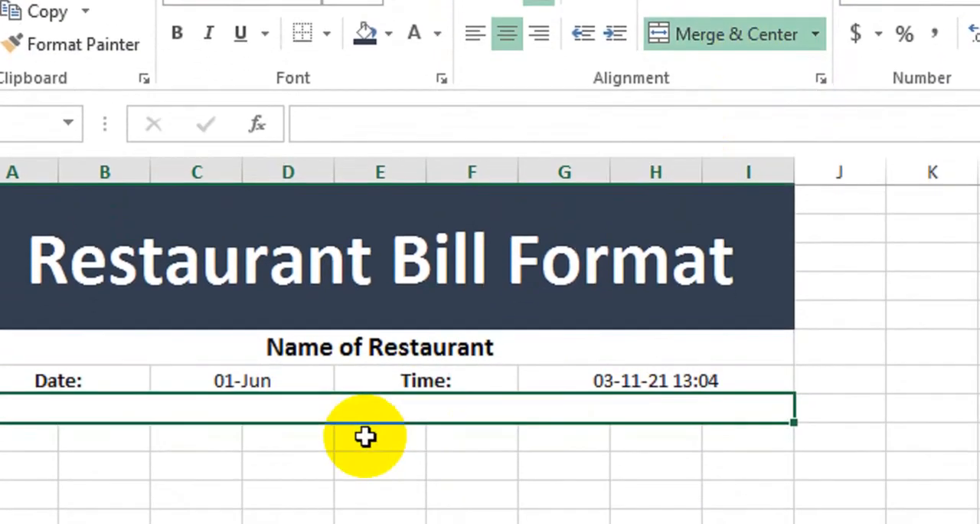
click(364, 436)
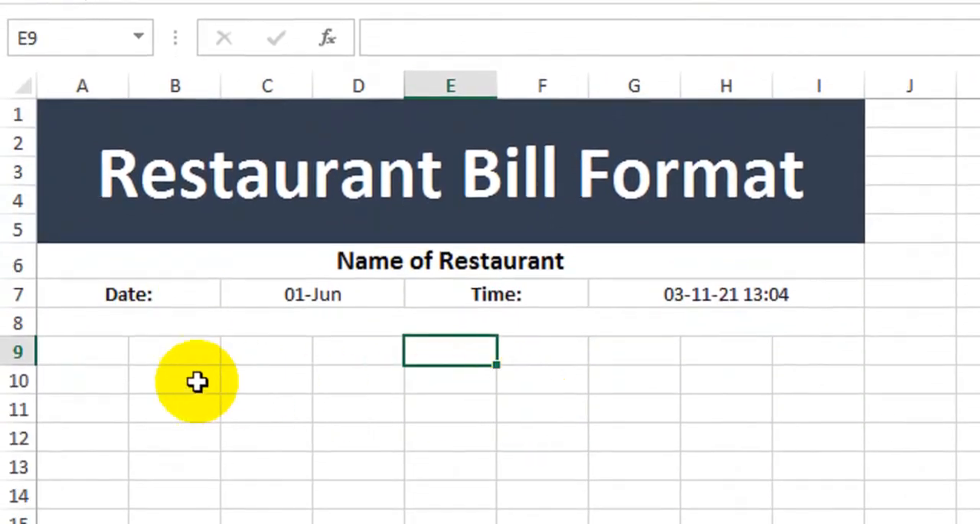
Merge and center A9:I10 into one cell and enter the heading "Item Details" in it
click(118, 360)
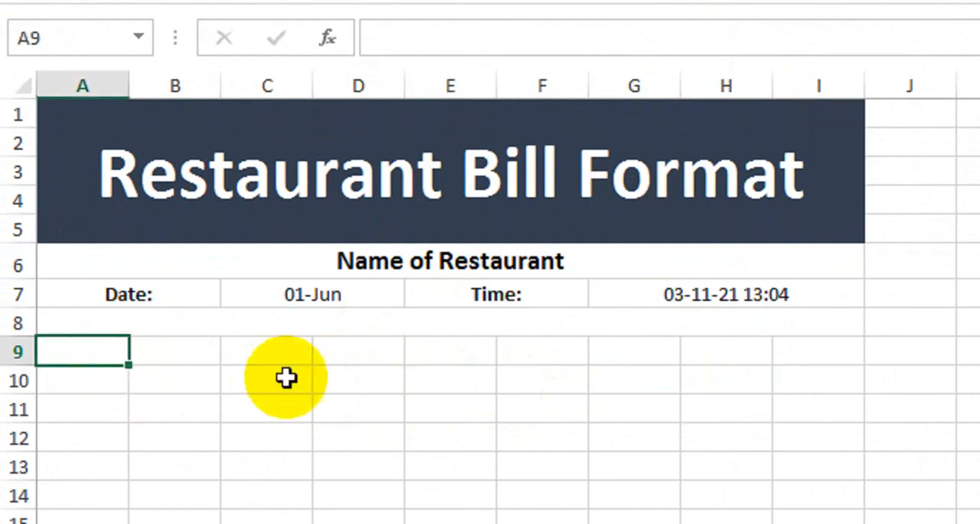
click(778, 358)
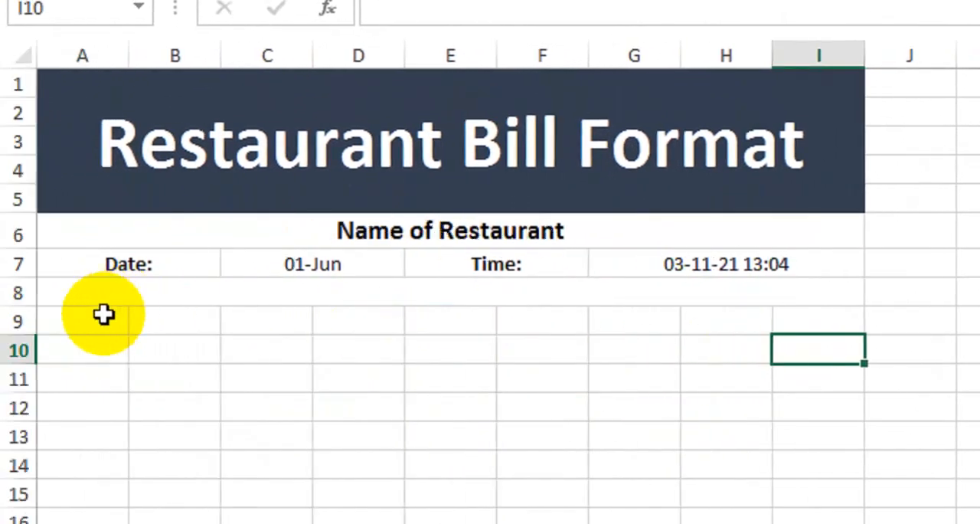
shift+click(104, 314)
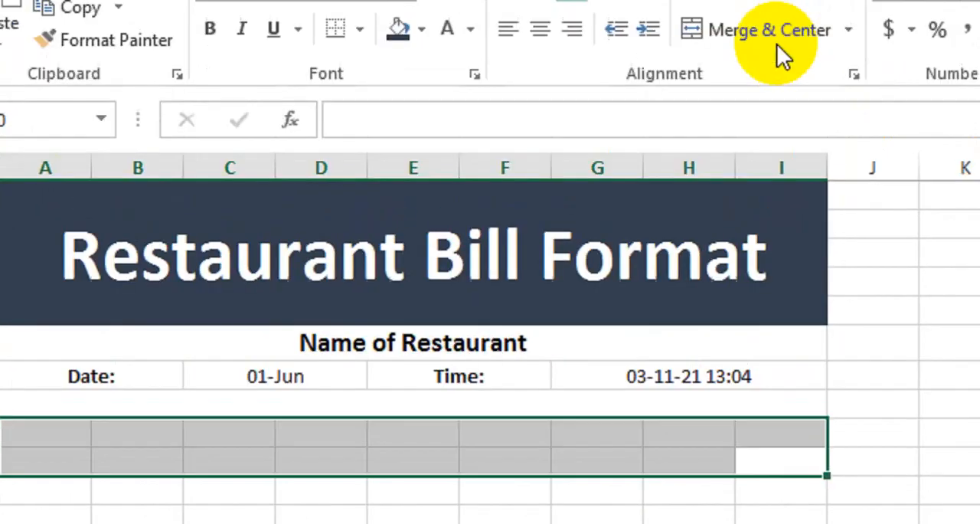
click(823, 0)
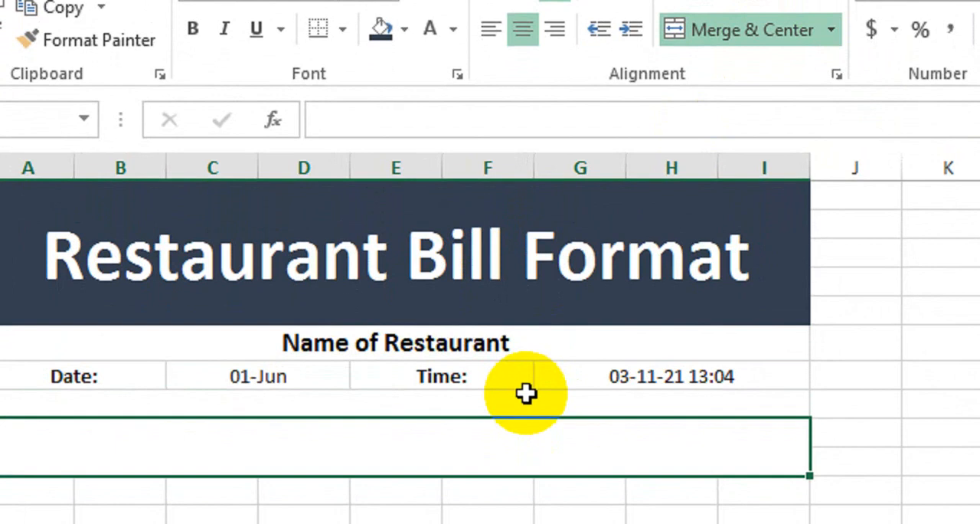
text(Item Details)
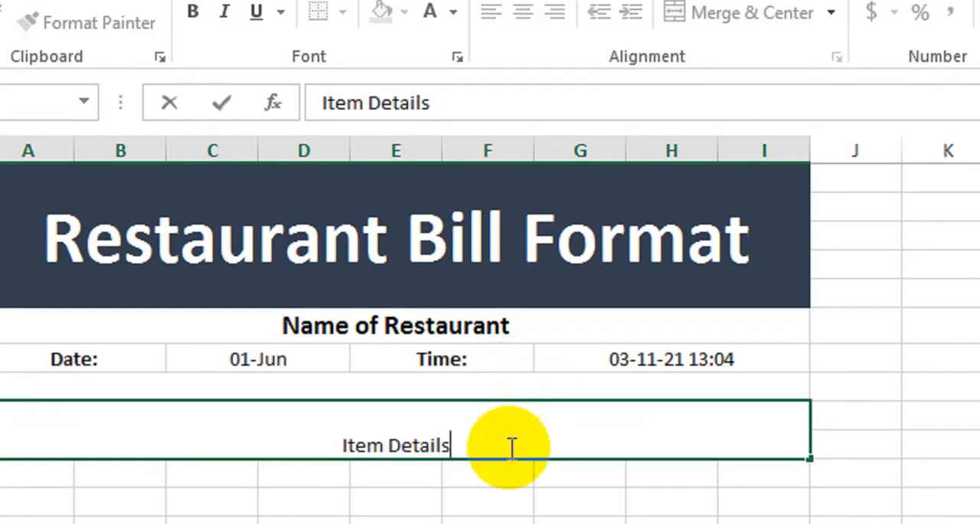
key(Return)
Middle-align the "Item Details" heading, set its font size to 20 and make it bold and italic
click(495, 446)
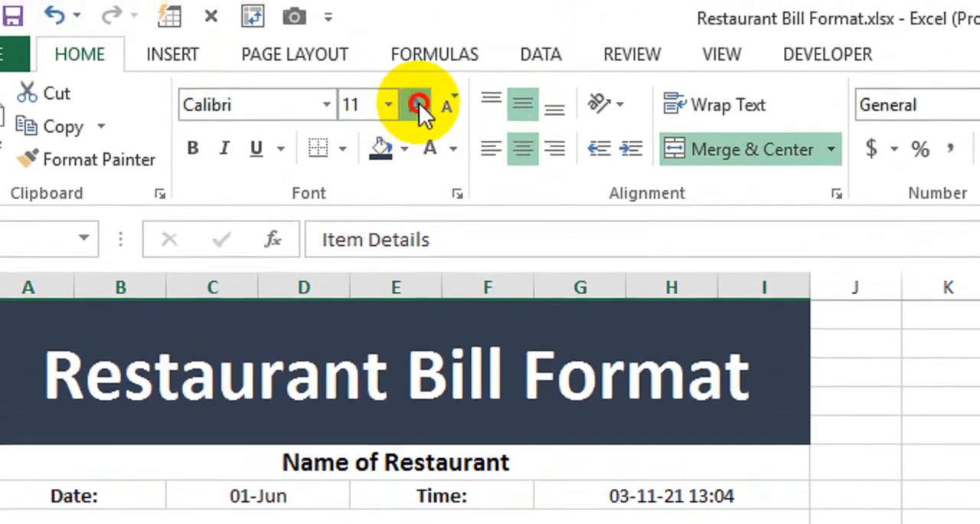
click(418, 103)
click(418, 103)
click(419, 103)
click(419, 102)
click(419, 102)
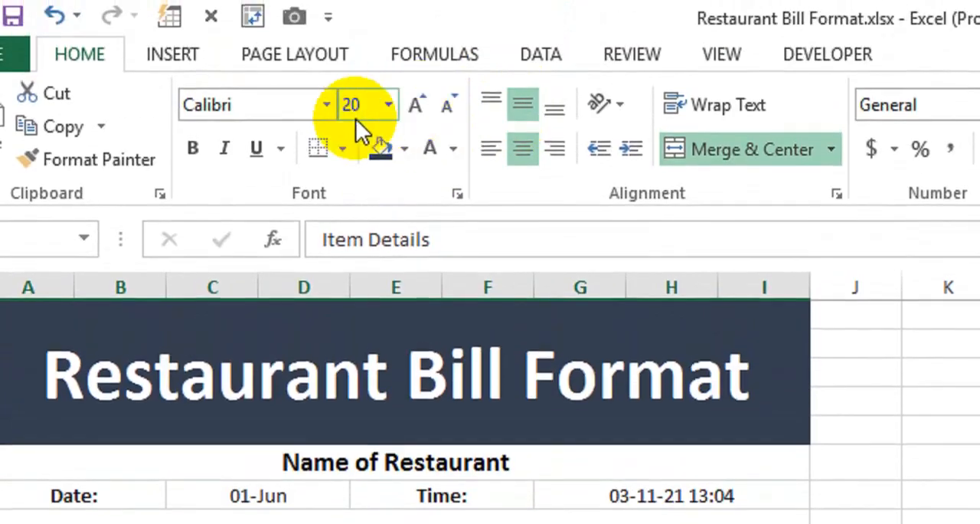
click(193, 148)
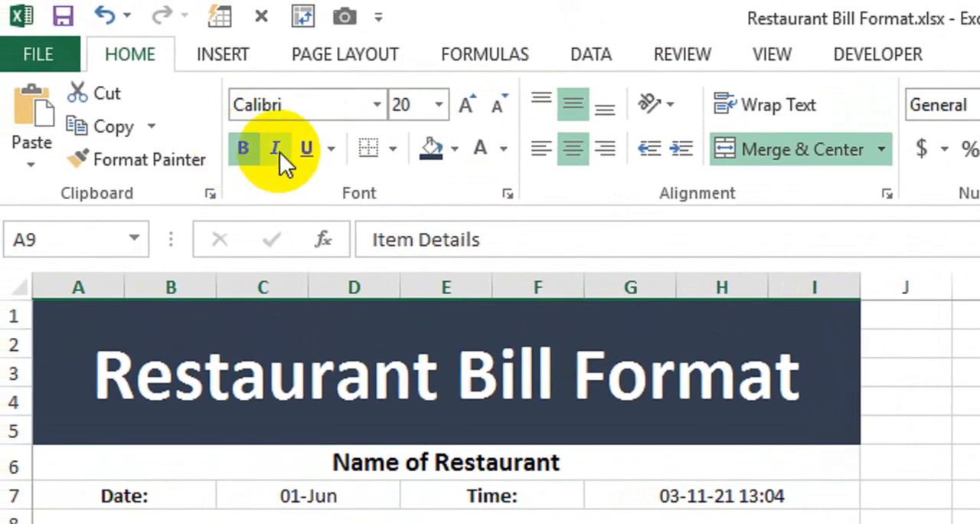
click(277, 148)
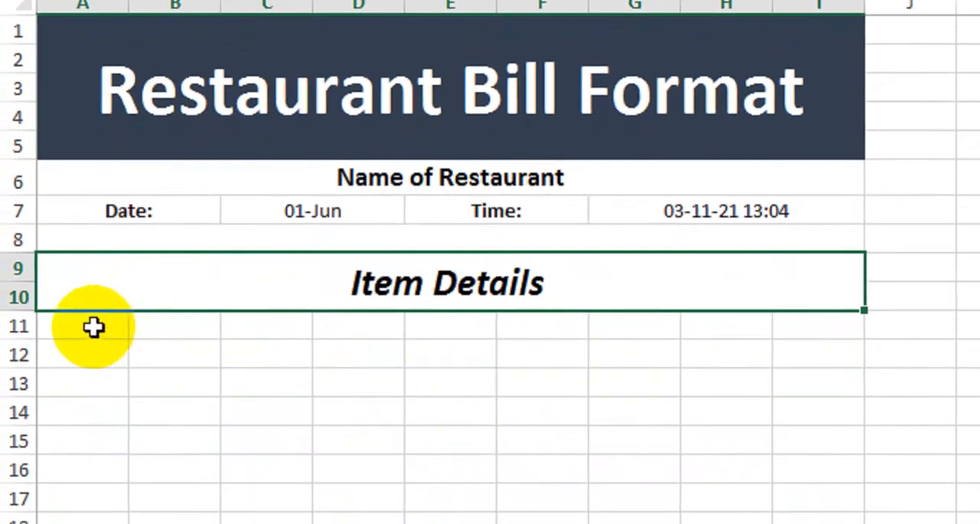
Merge and center A11:C11 into one cell below the "Item Details" heading
click(107, 325)
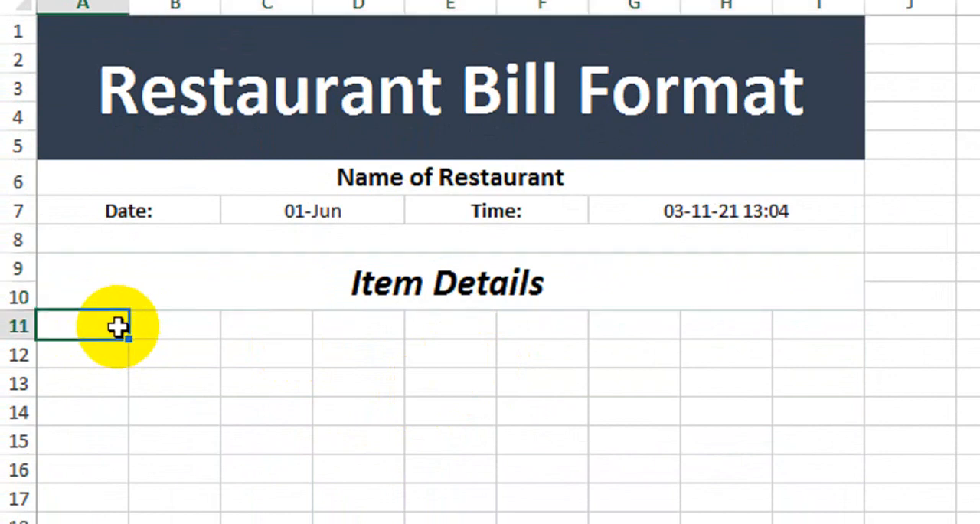
shift+click(250, 328)
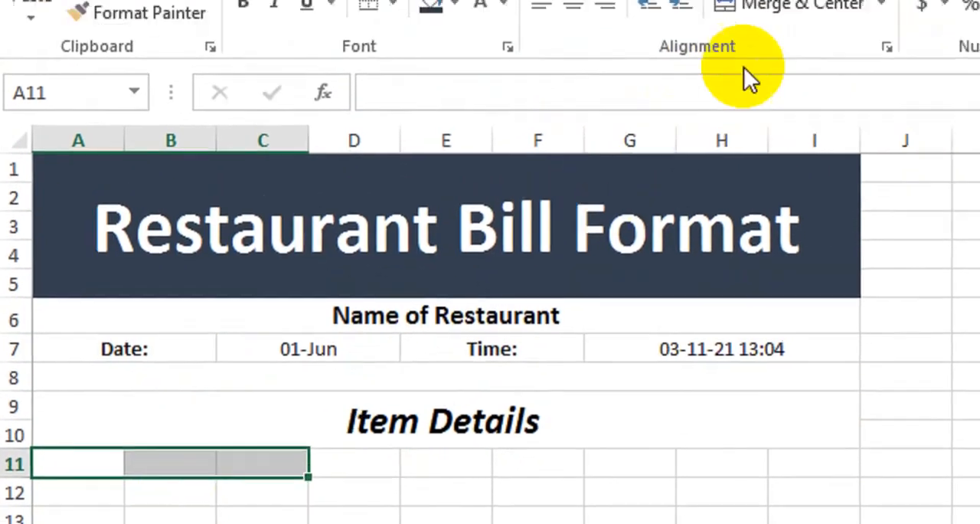
click(754, 27)
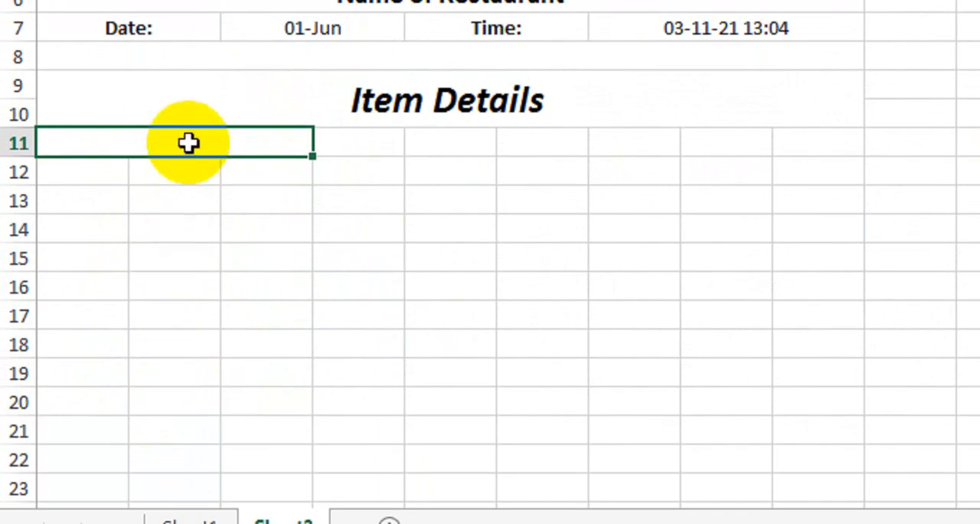
Merge across the cells in A11:C18 so each row has one wide cell for the item list
drag(188, 143, 177, 335)
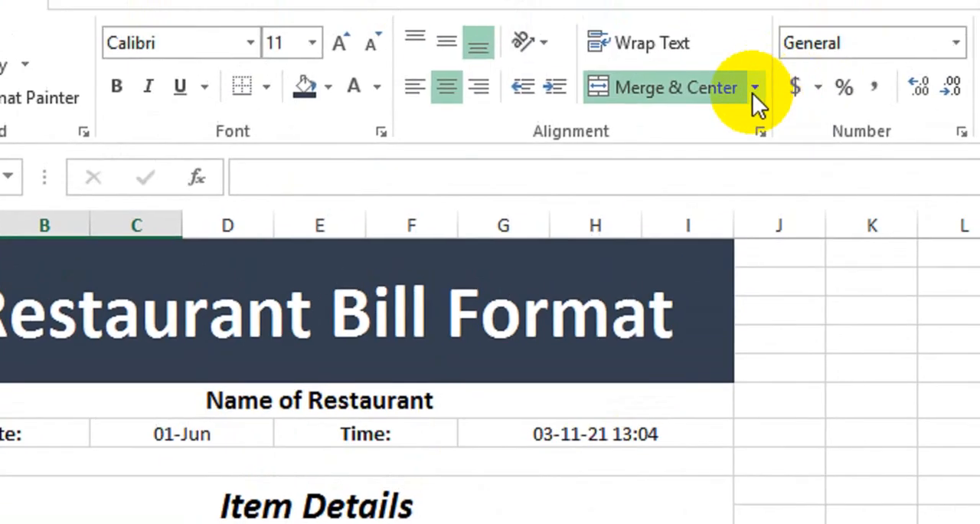
click(741, 116)
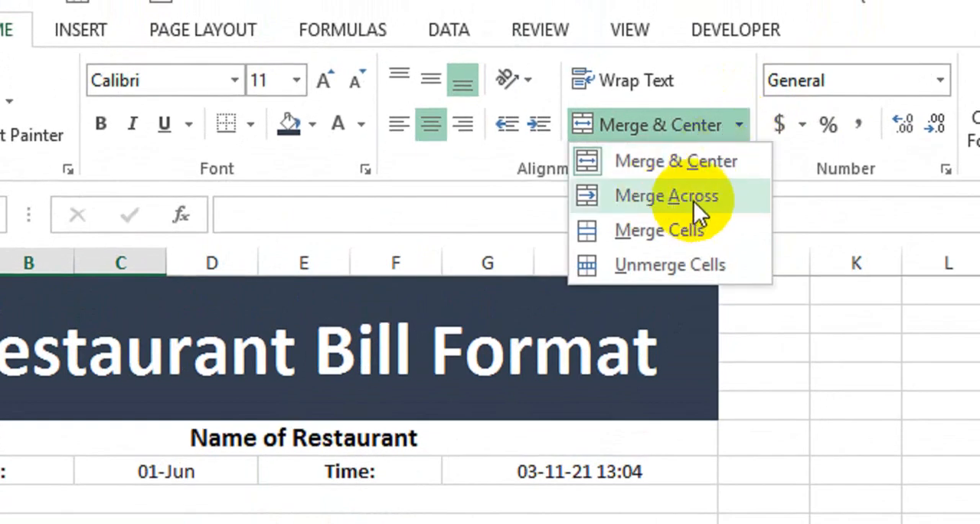
click(693, 201)
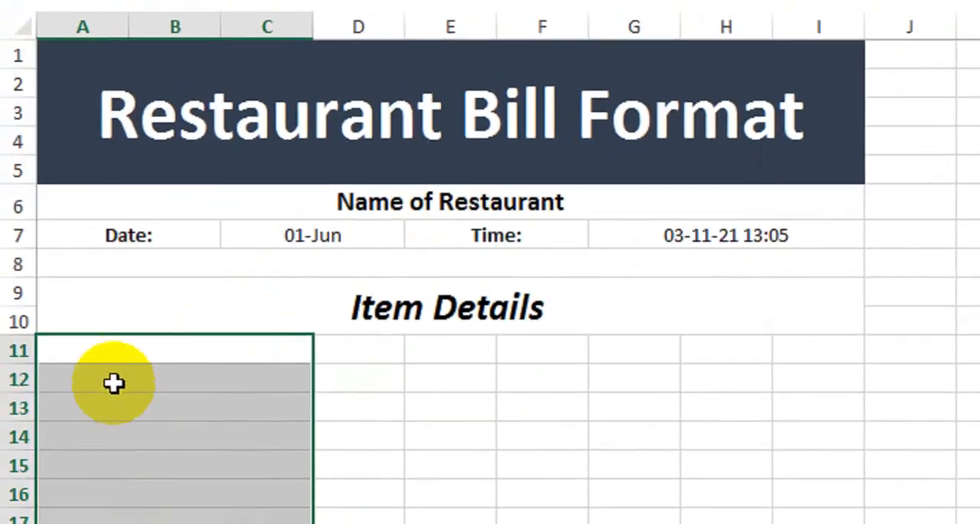
click(114, 383)
click(121, 444)
click(147, 521)
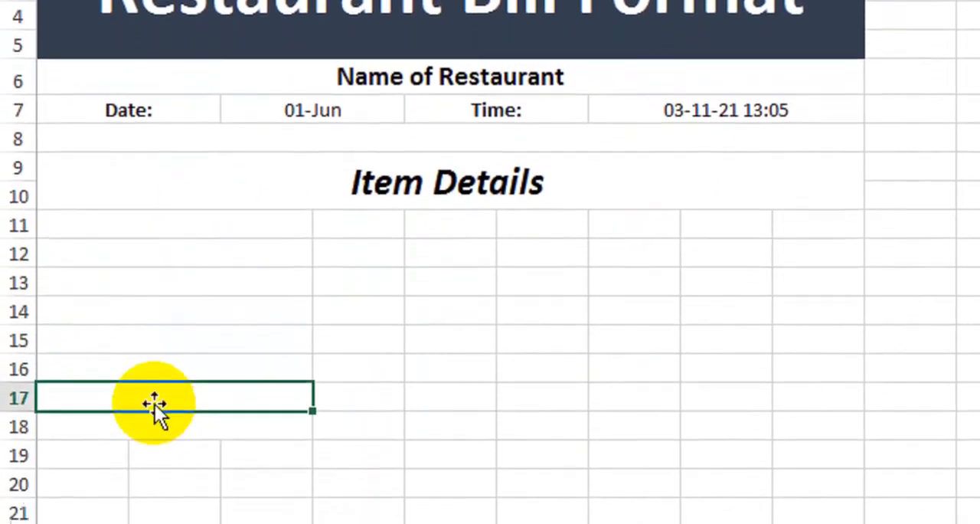
click(162, 423)
click(178, 369)
click(207, 311)
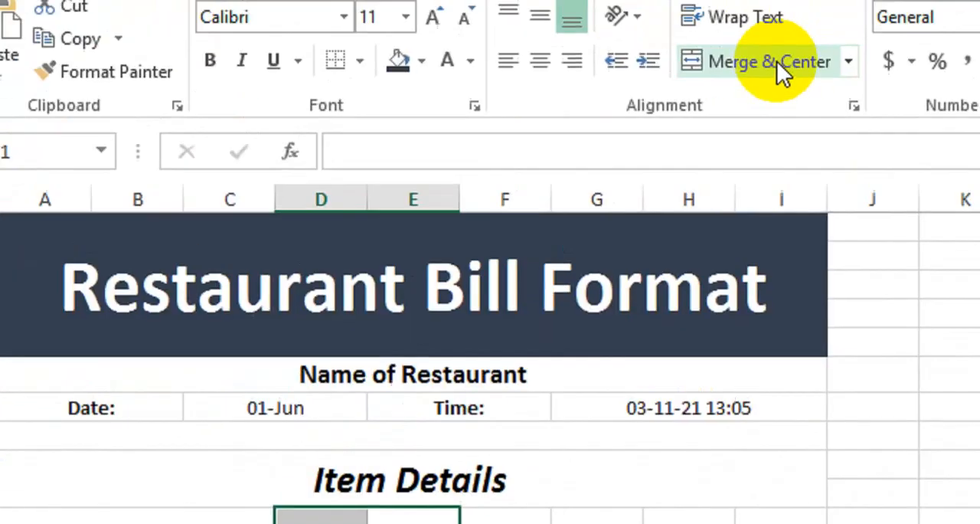
Merge and center D11:E11 and merge across D11:E18 to form the second column of the item table
click(781, 45)
drag(466, 209, 462, 236)
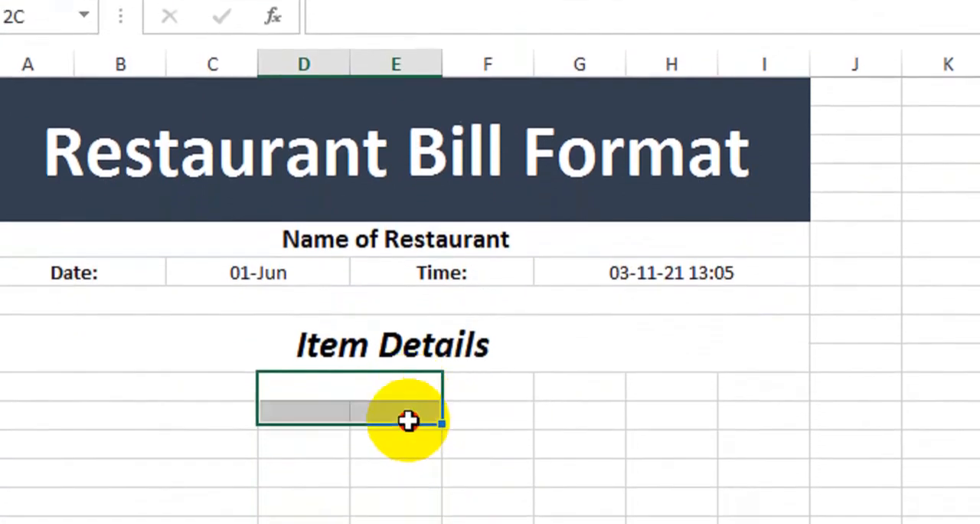
drag(408, 419, 405, 523)
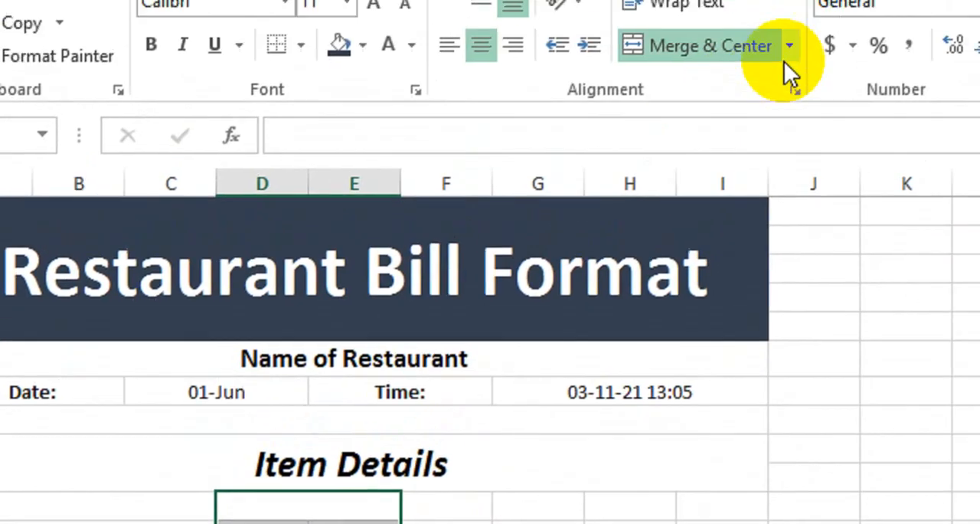
click(787, 52)
click(778, 117)
Merge and center F11:G11 and merge across F11:G18 to form the third column of the item table
click(363, 523)
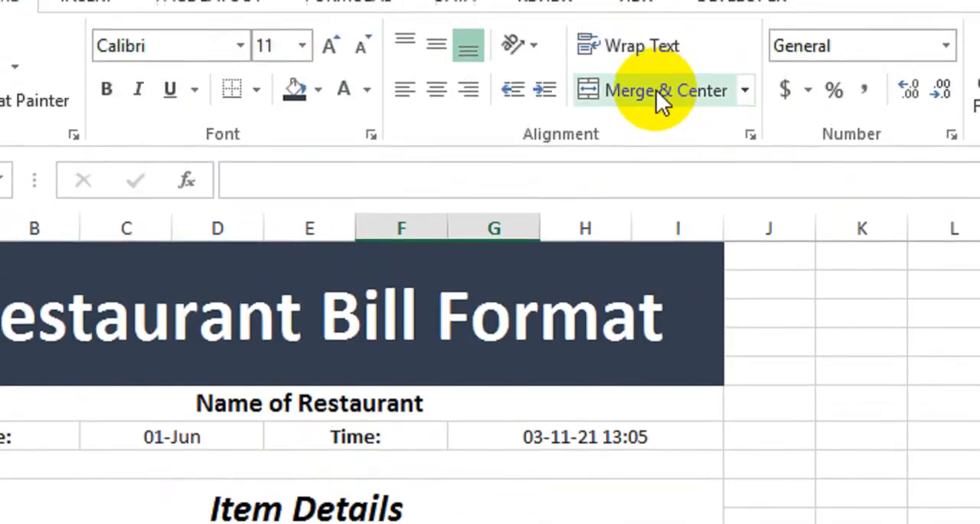
click(654, 98)
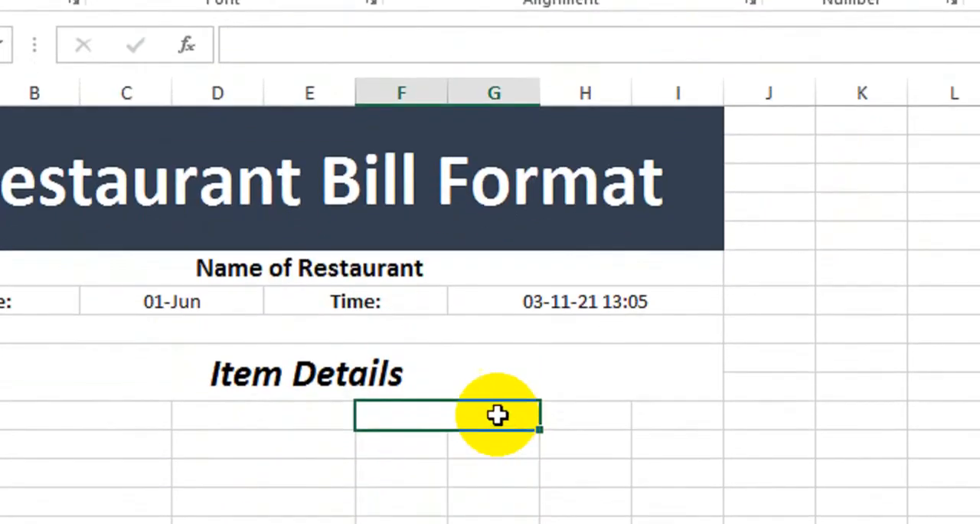
drag(497, 414, 466, 523)
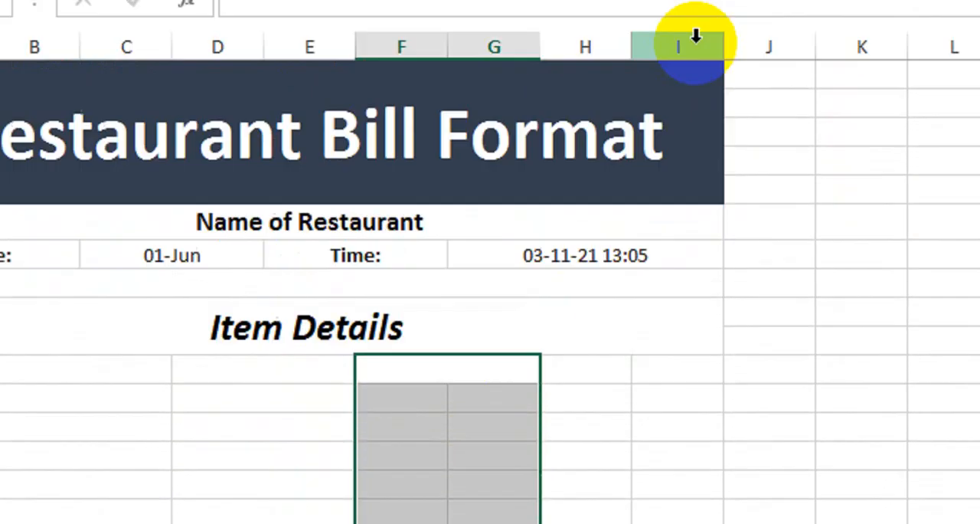
click(742, 59)
click(667, 171)
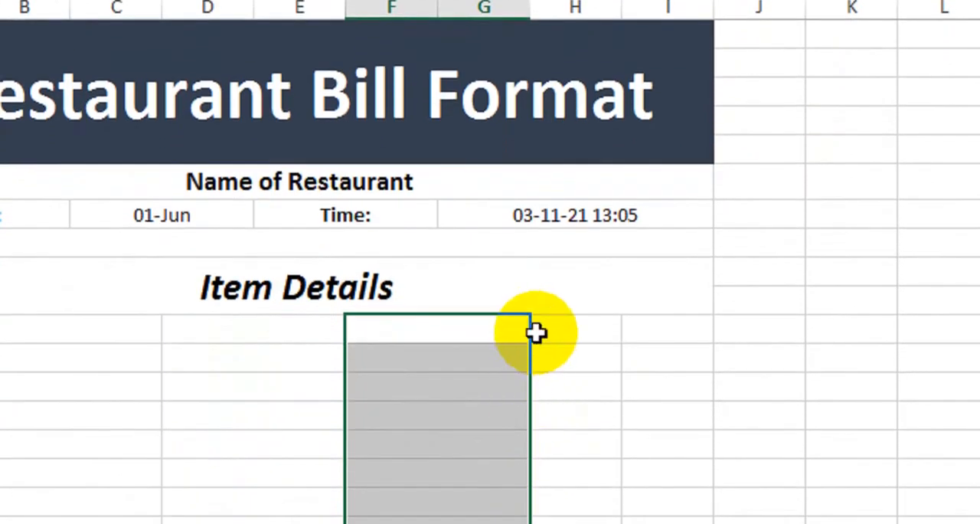
Merge and center H11:I11 and merge across H11:I18 to form the fourth column of the item table
drag(537, 377, 652, 378)
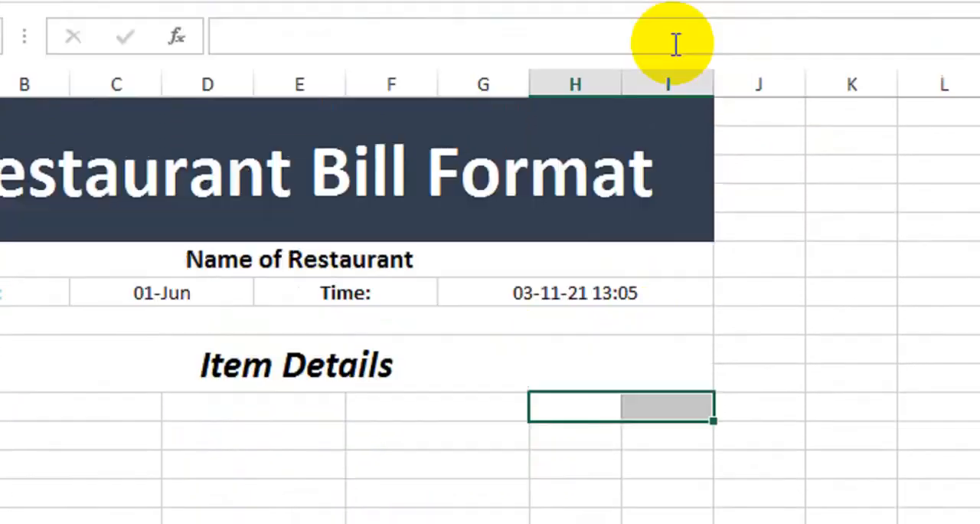
click(663, 75)
drag(628, 408, 621, 489)
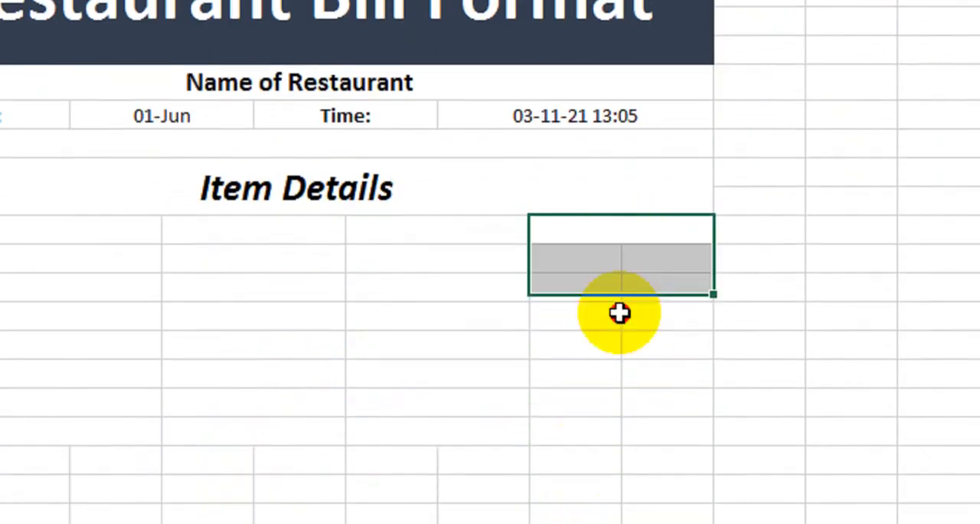
drag(619, 312, 610, 443)
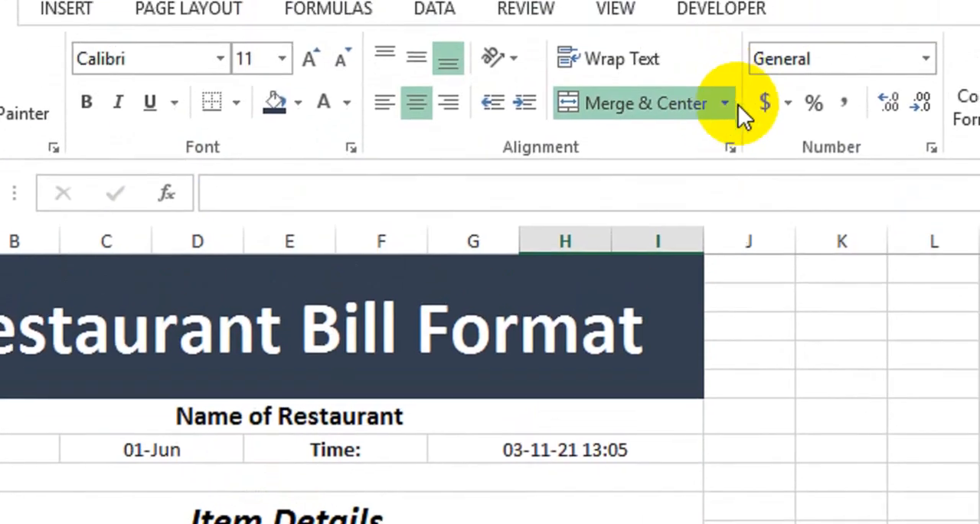
click(724, 121)
click(719, 198)
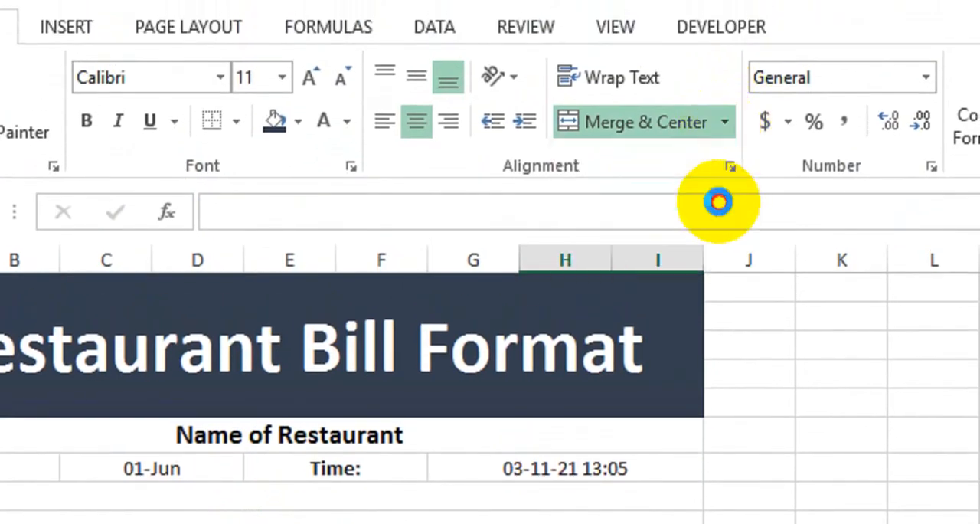
click(575, 490)
Enter the column headings "Item List", "Price", "Discount" and "Total" in row 11, starting at A11
click(208, 227)
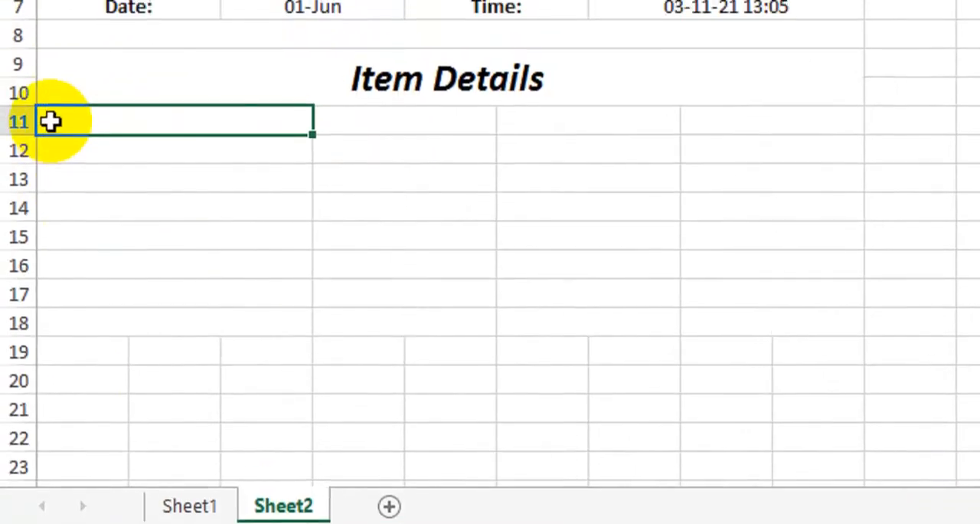
text(Item L)
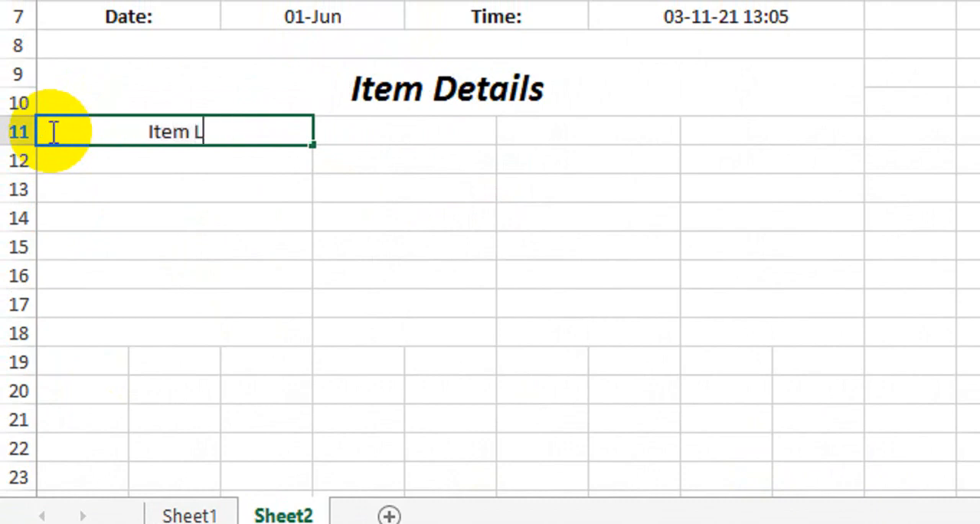
text(ist)
key(Tab)
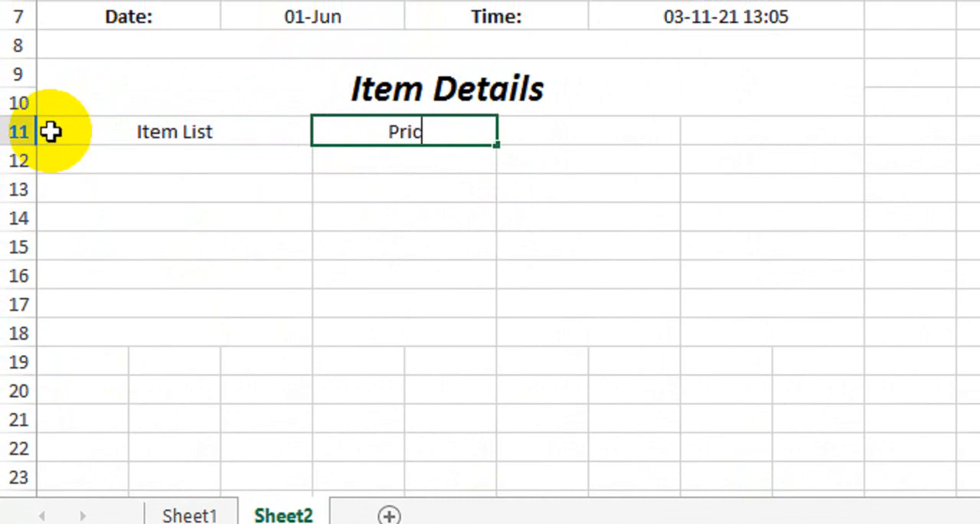
key(Tab)
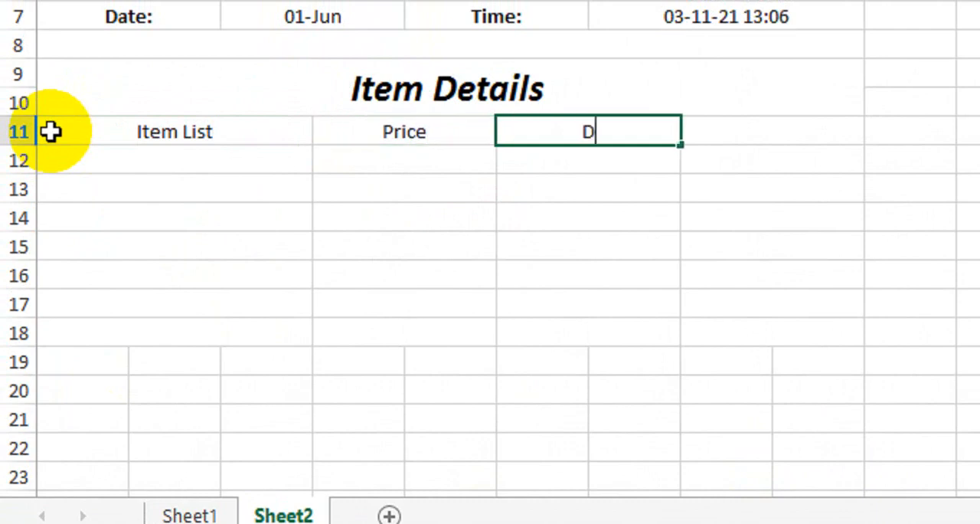
text(Disco)
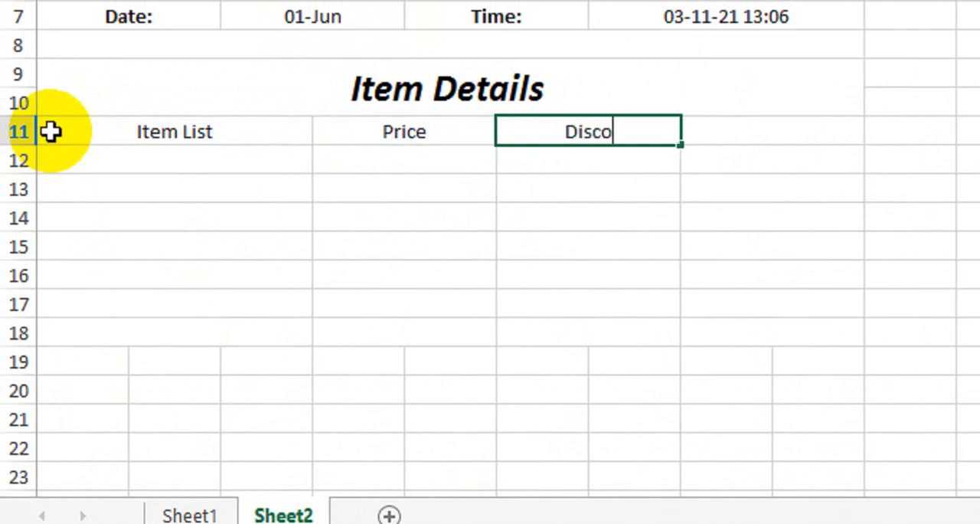
text(unt)
key(Tab)
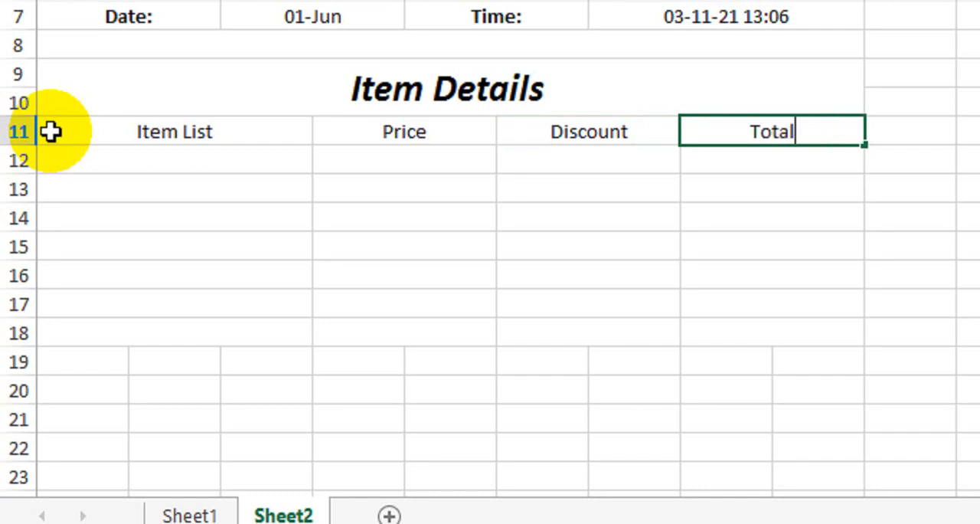
text(Total)
key(Return)
Make the four column headings in row 11, from "Item List" to "Total", bold
click(115, 131)
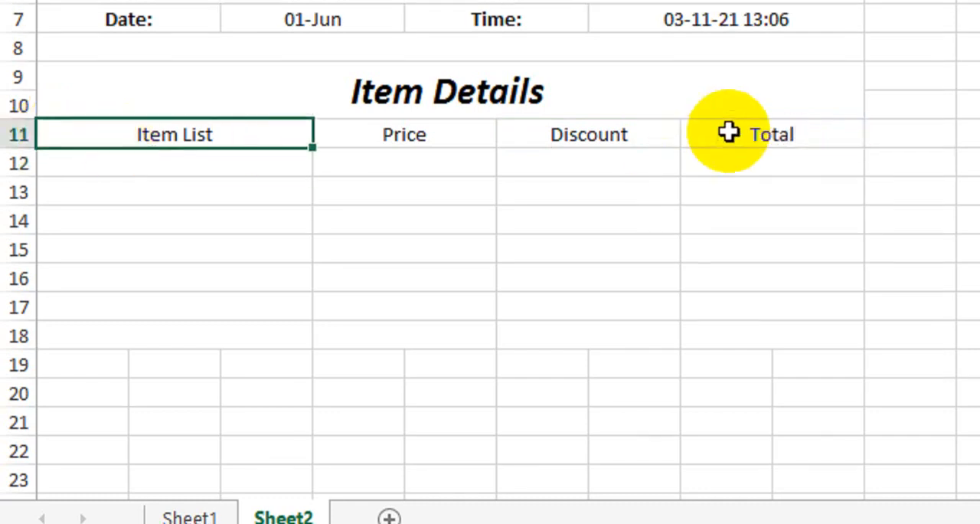
shift+click(733, 132)
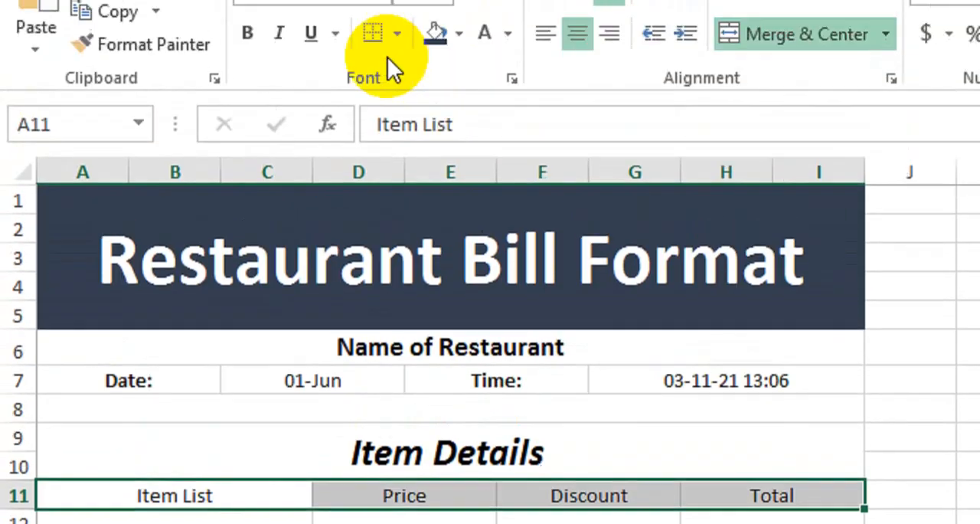
click(252, 103)
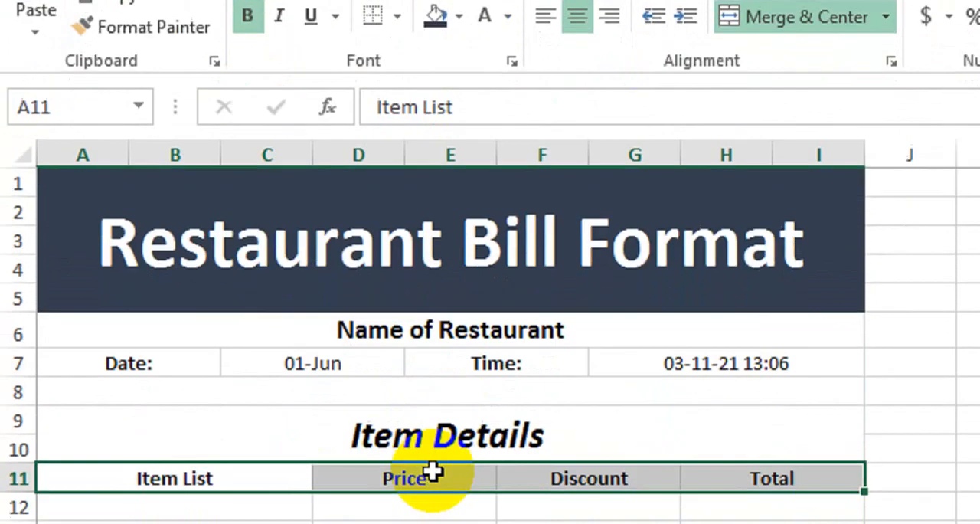
click(343, 449)
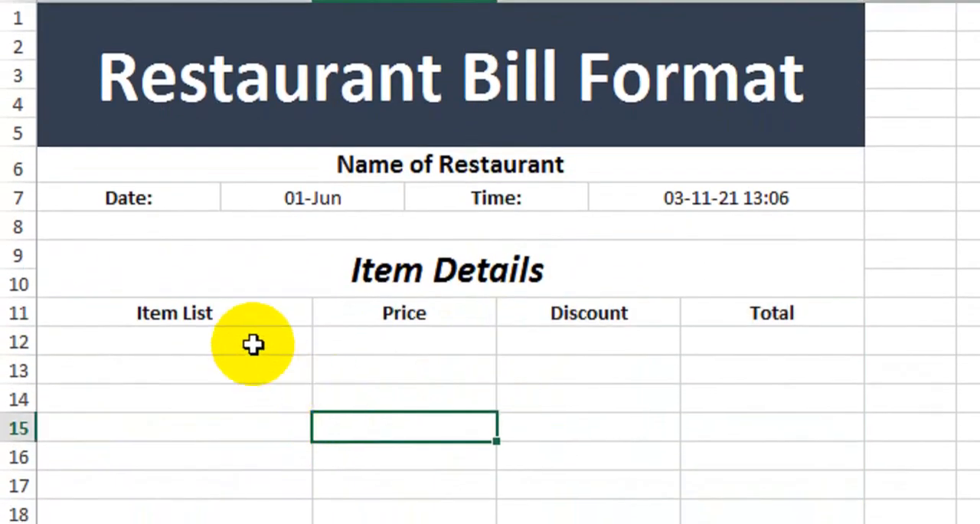
drag(254, 343, 243, 518)
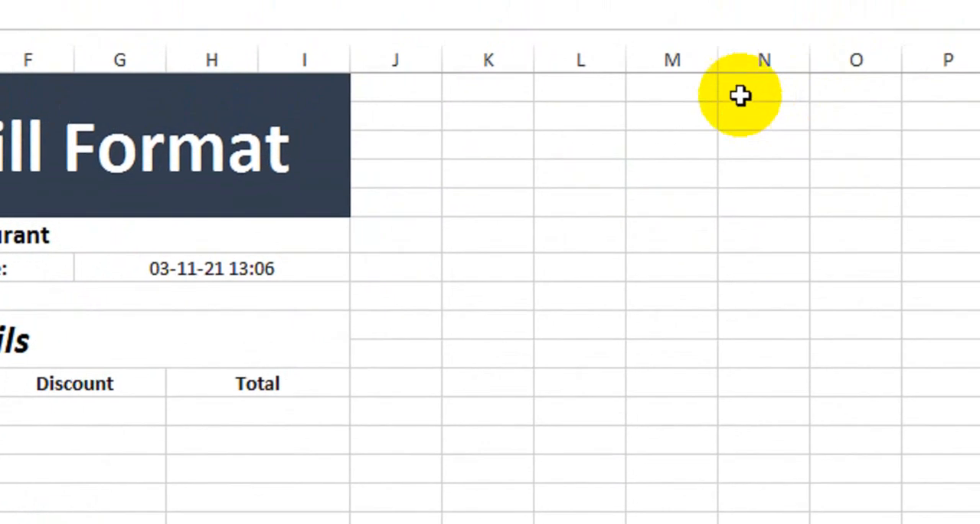
Enter the headings "Items", "Price" and "Discount" in N1:P1 and make them bold
click(797, 40)
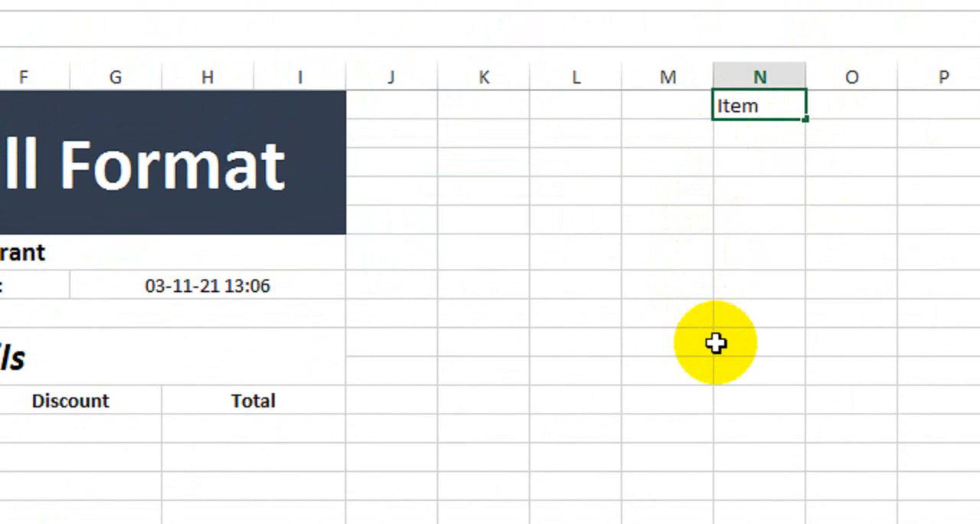
key(Tab)
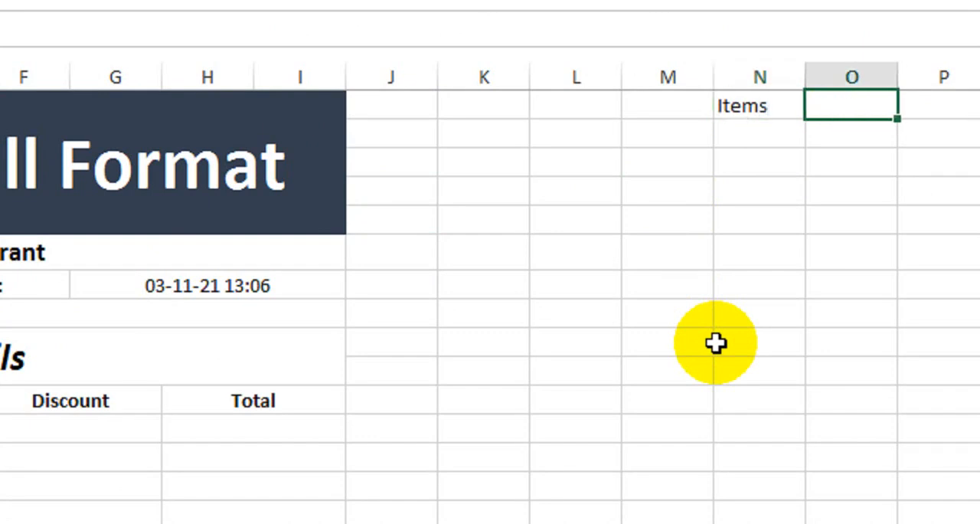
key(Tab)
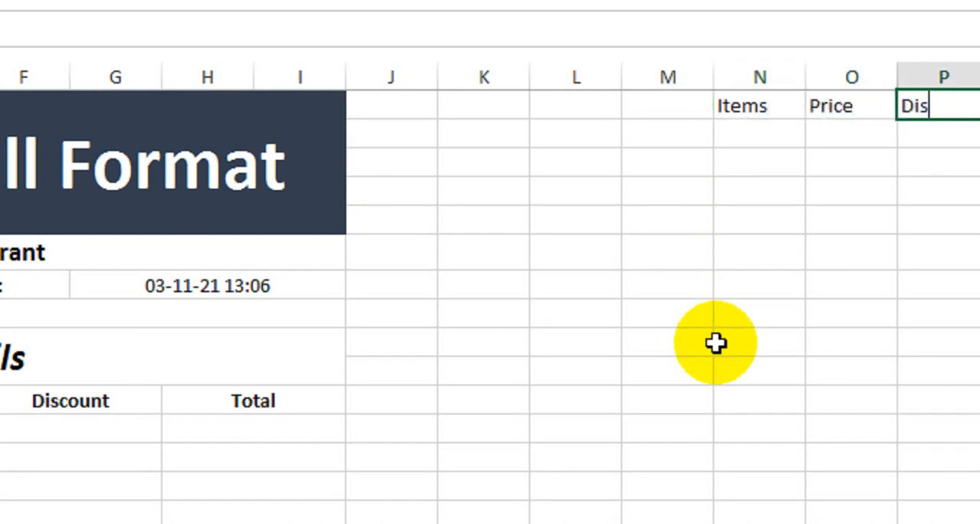
key(Tab)
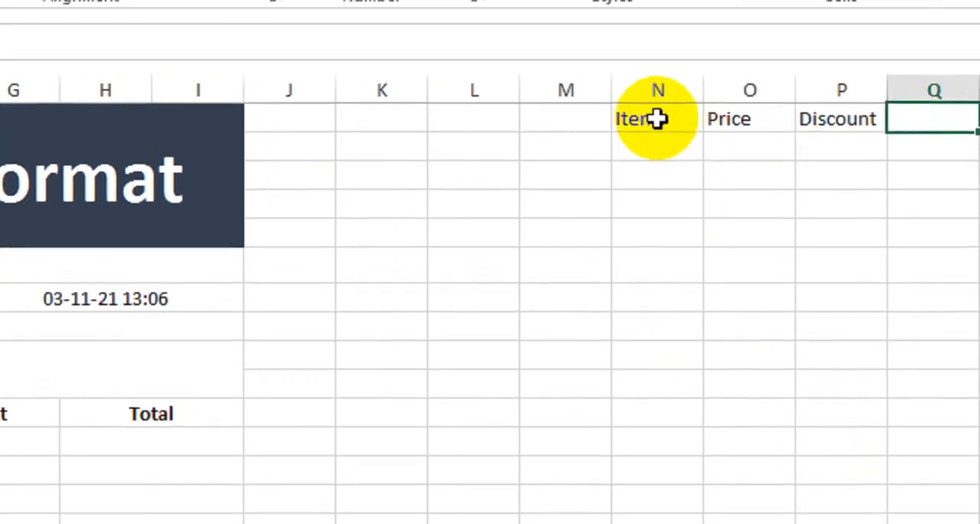
drag(647, 87, 810, 87)
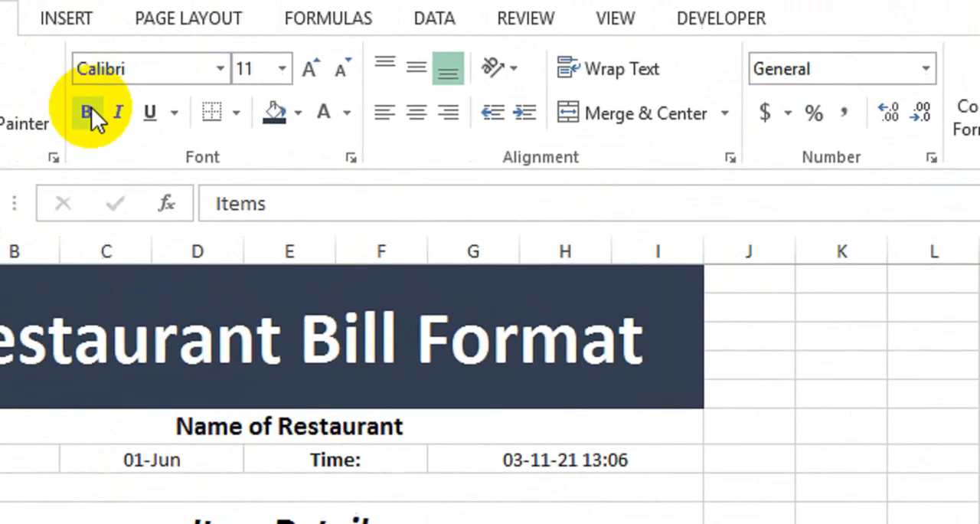
click(0, 52)
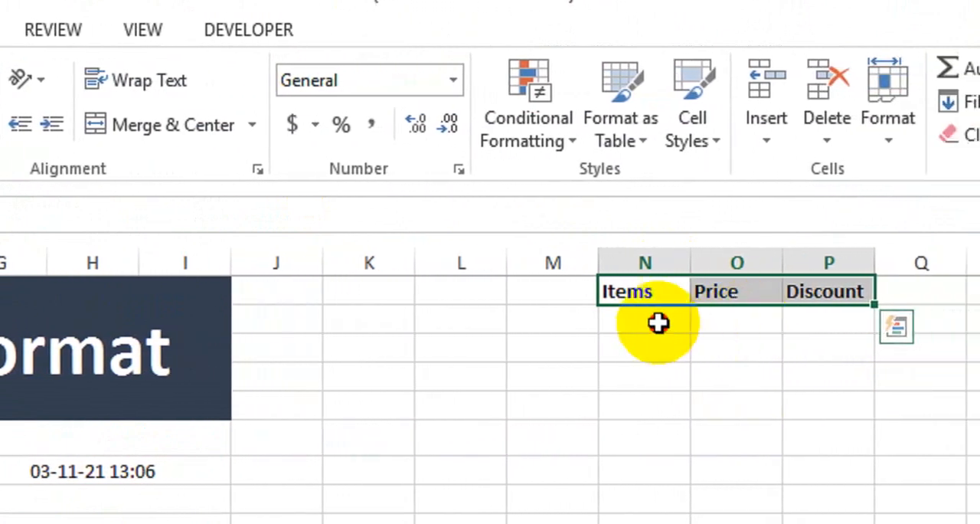
List "Chicken Burger", "Beef Burger", "Zinger Burger", "Club Sandwich" and "Mayo Roll" in N2:N6 and fit column N to its contents
click(666, 322)
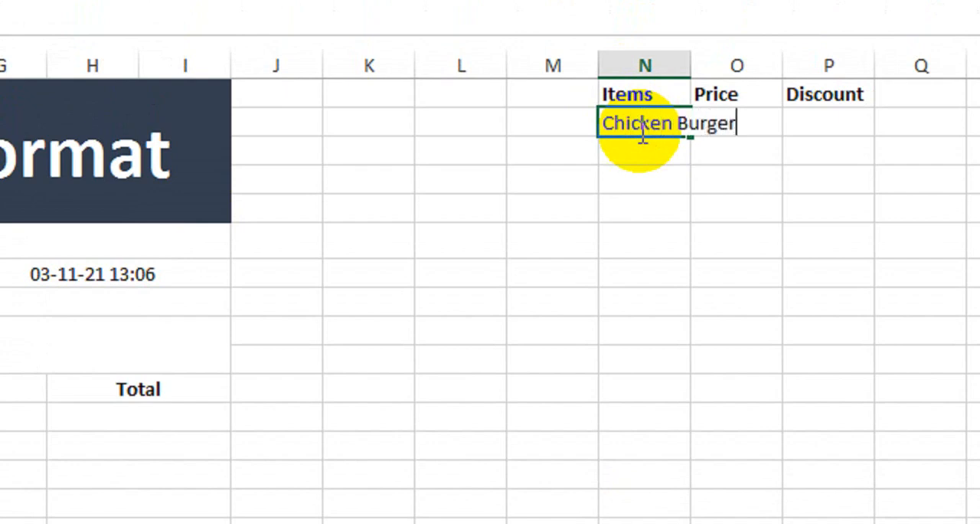
key(Return)
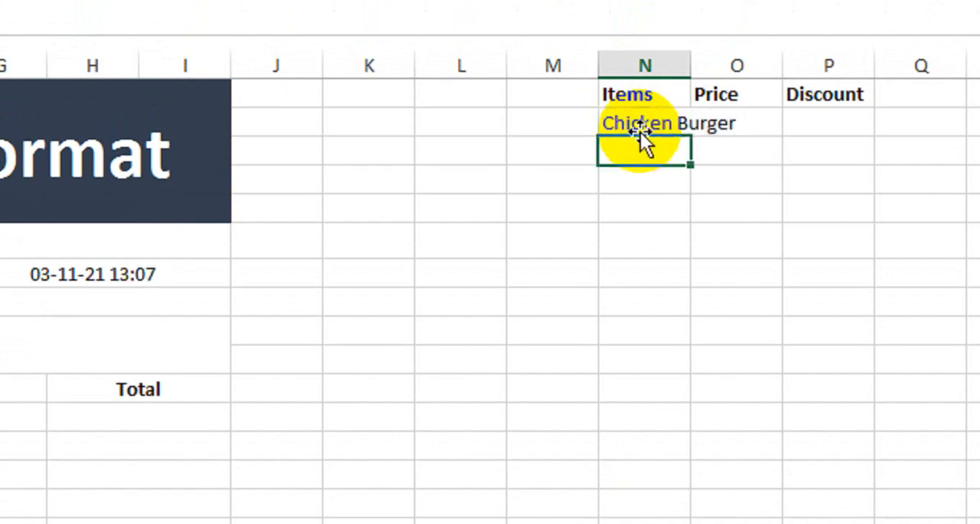
text(Beef Burger)
key(Return)
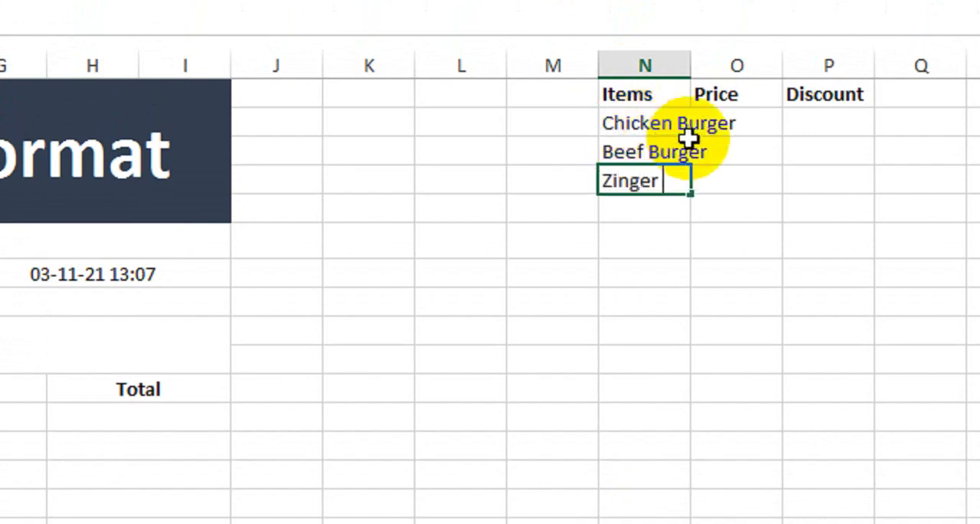
key(Return)
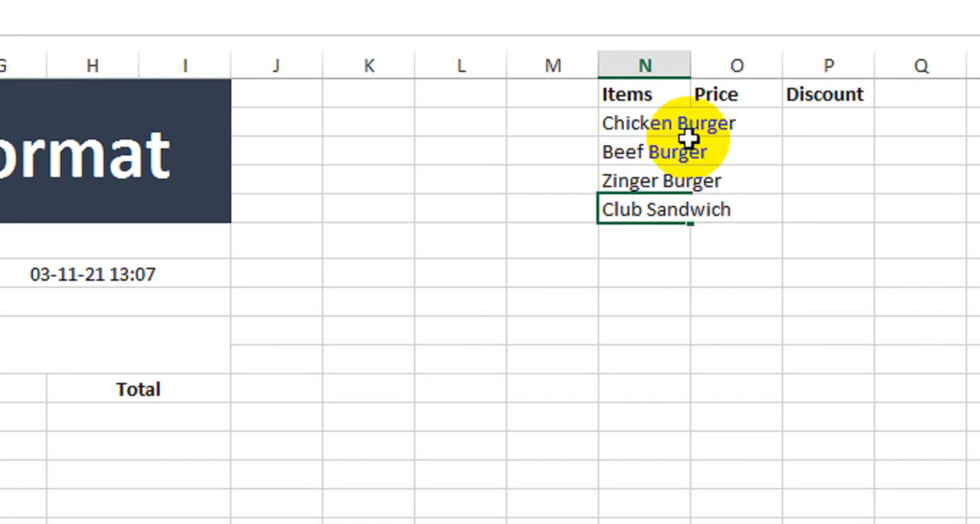
text(Club Sandwich)
key(Return)
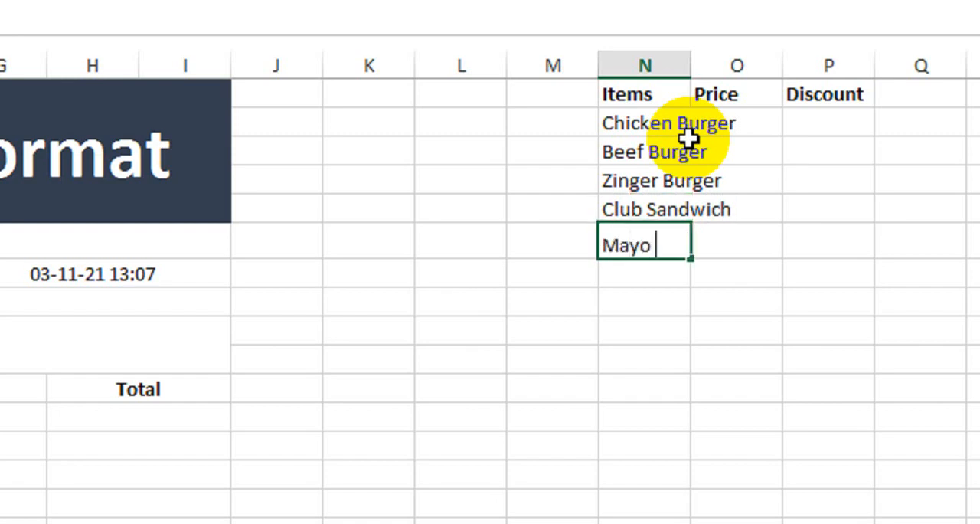
key(Return)
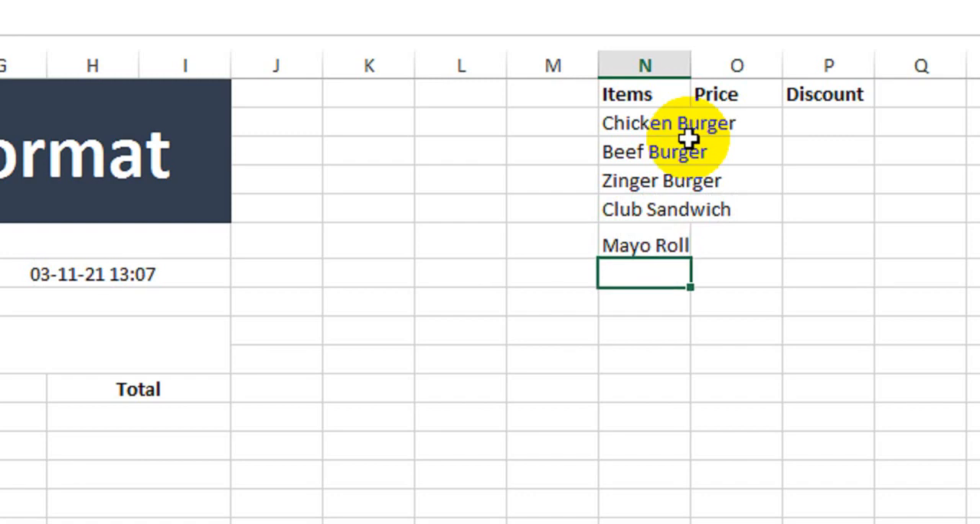
double_click(690, 69)
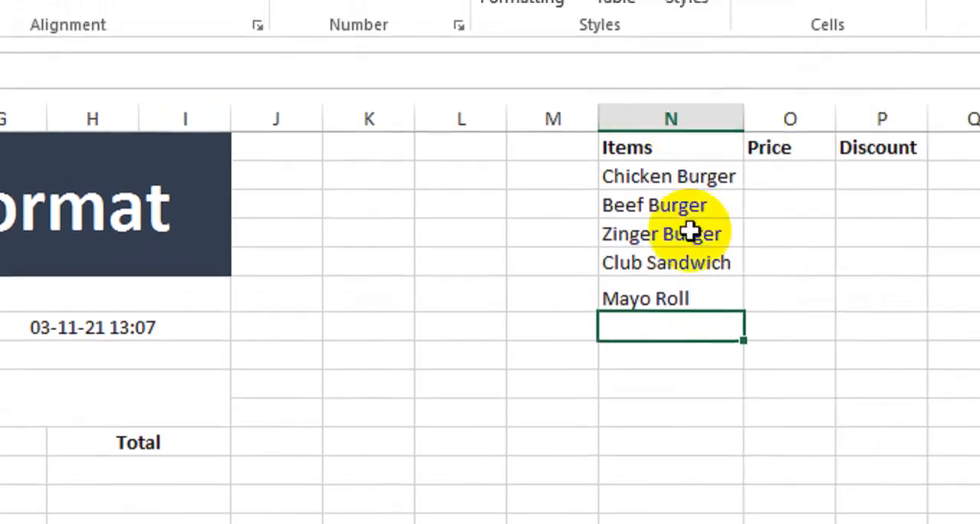
click(706, 293)
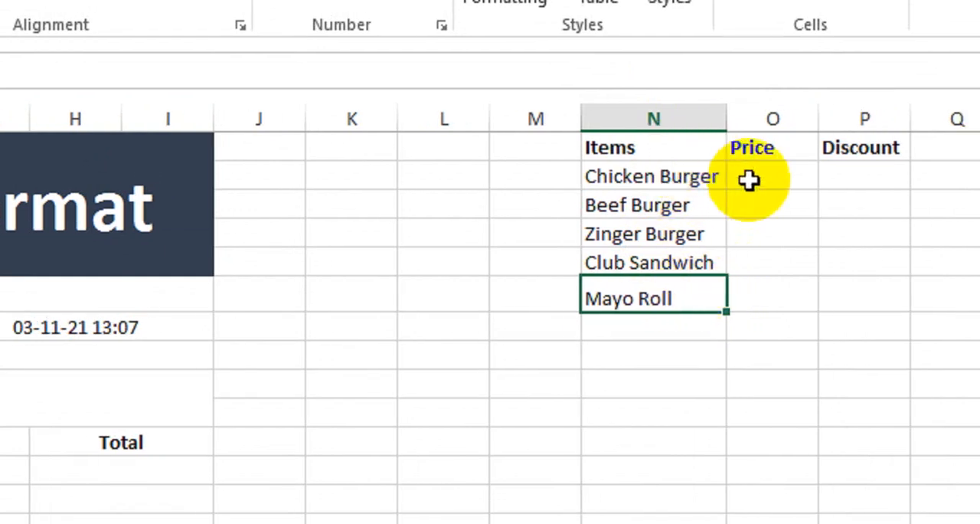
Enter the prices 180, 210, 350, 320 and 360 in O2:O6 and leave O7 empty
click(749, 179)
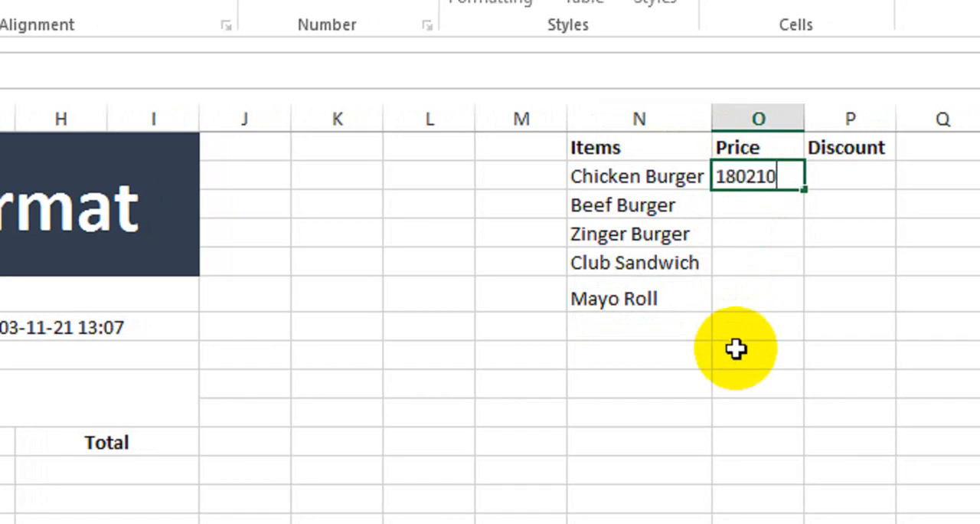
key(Return)
text(210)
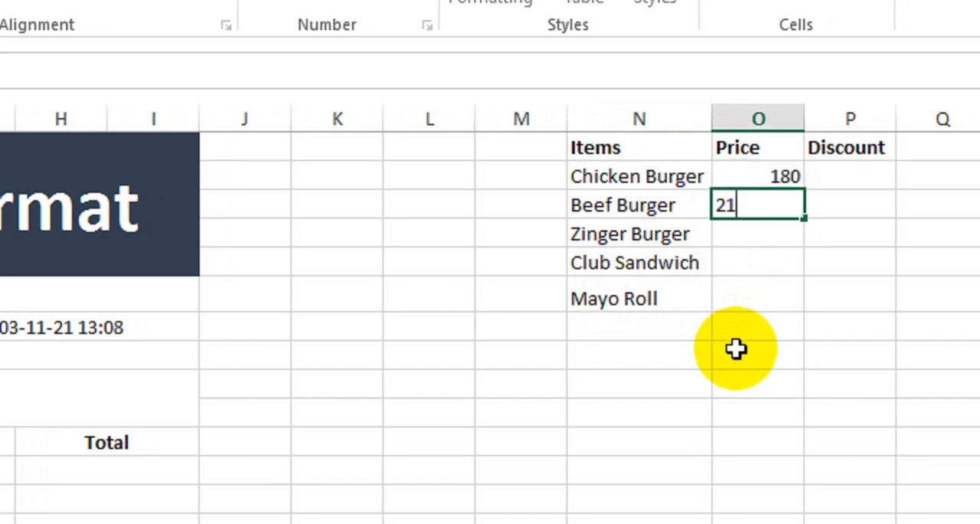
key(Return)
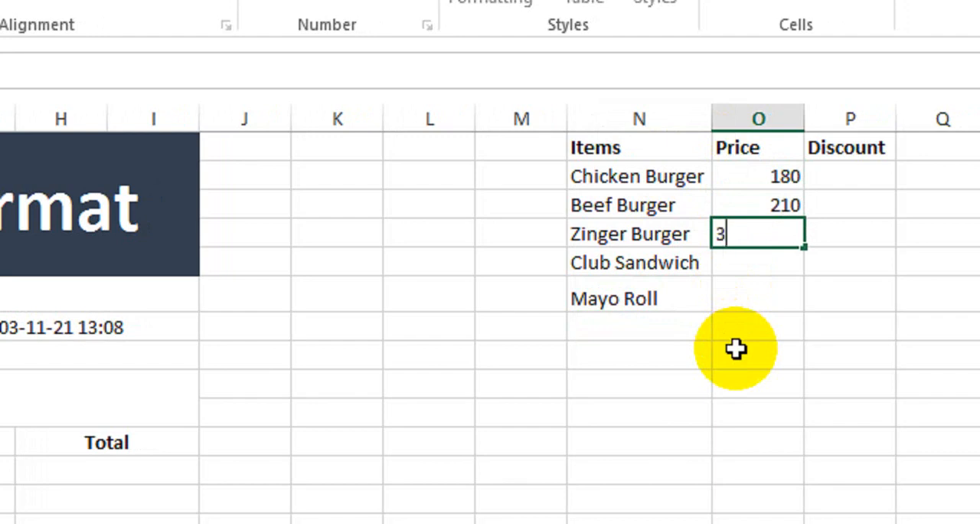
key(Return)
text(32)
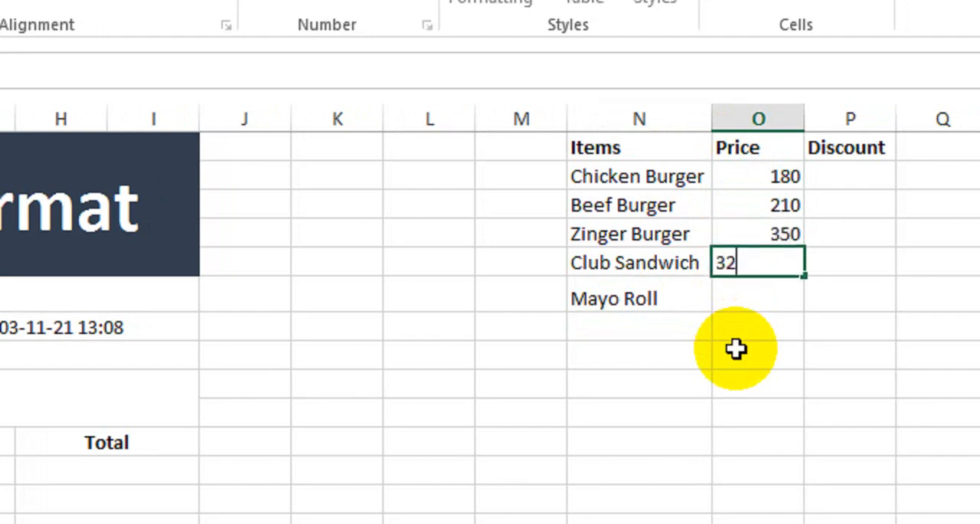
text(0)
key(Return)
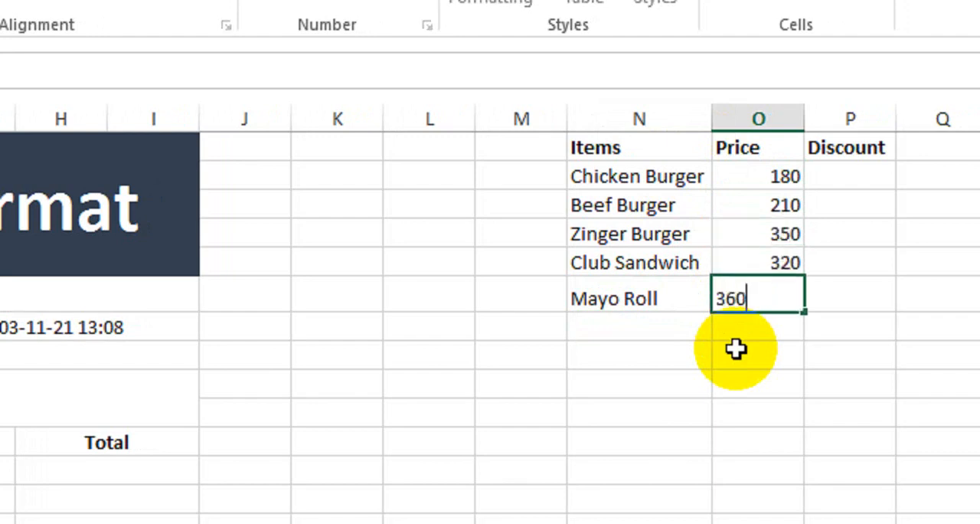
key(Return)
key(Return)
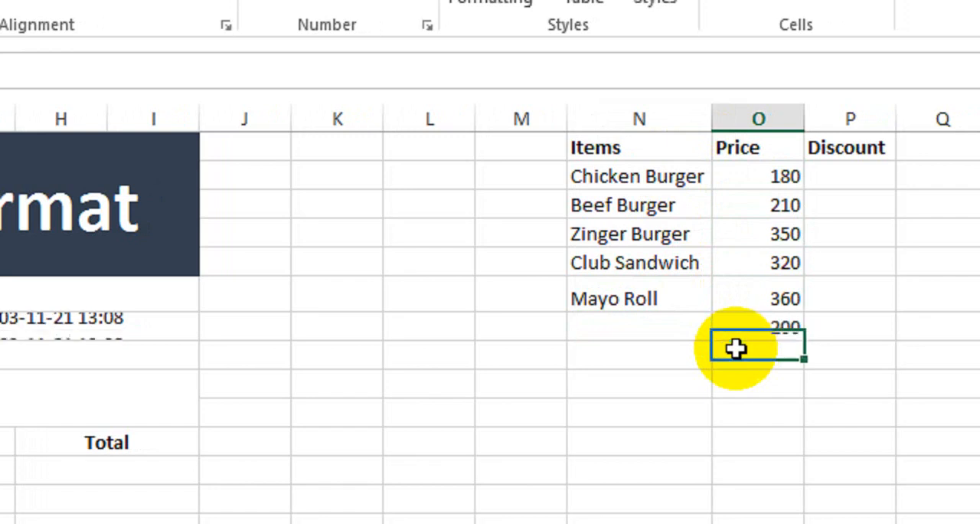
click(761, 328)
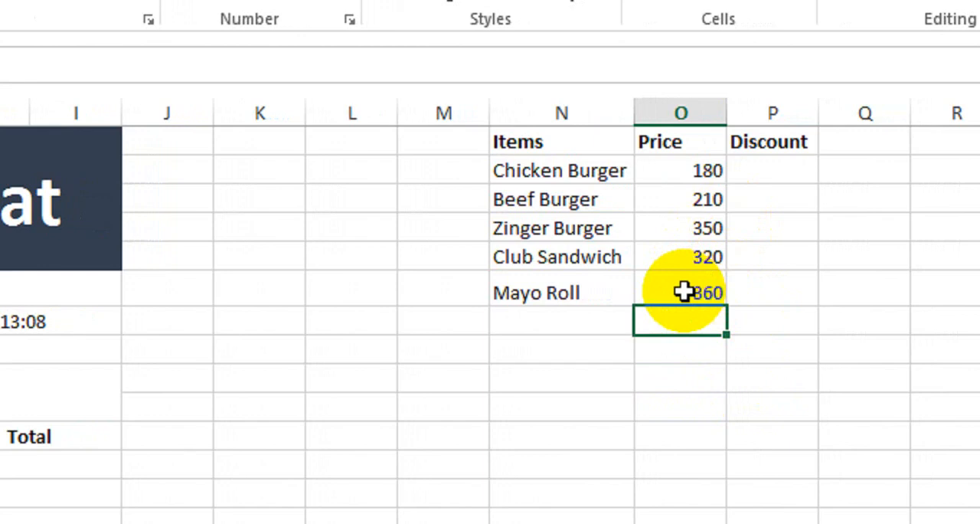
Enter a 5% discount for Chicken Burger in P2 and fill it down to Mayo Roll in P6
click(743, 175)
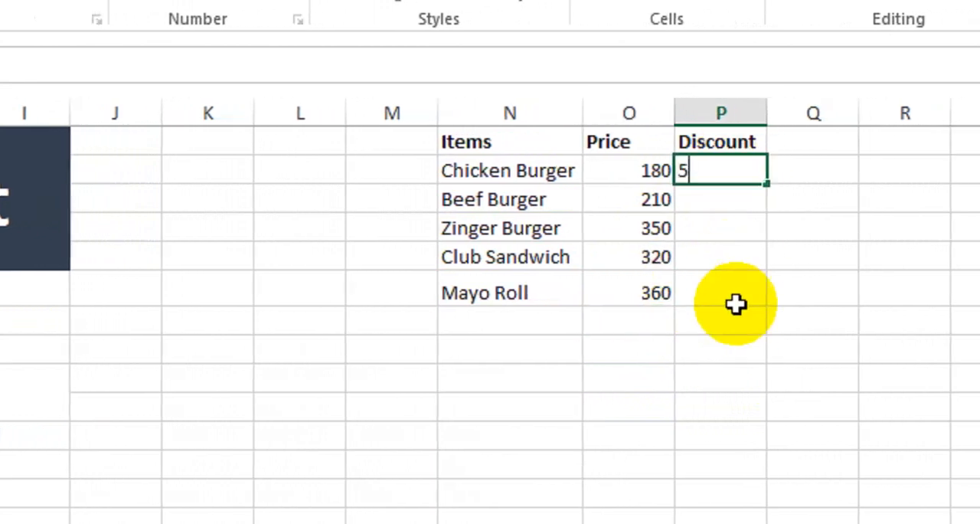
key(Return)
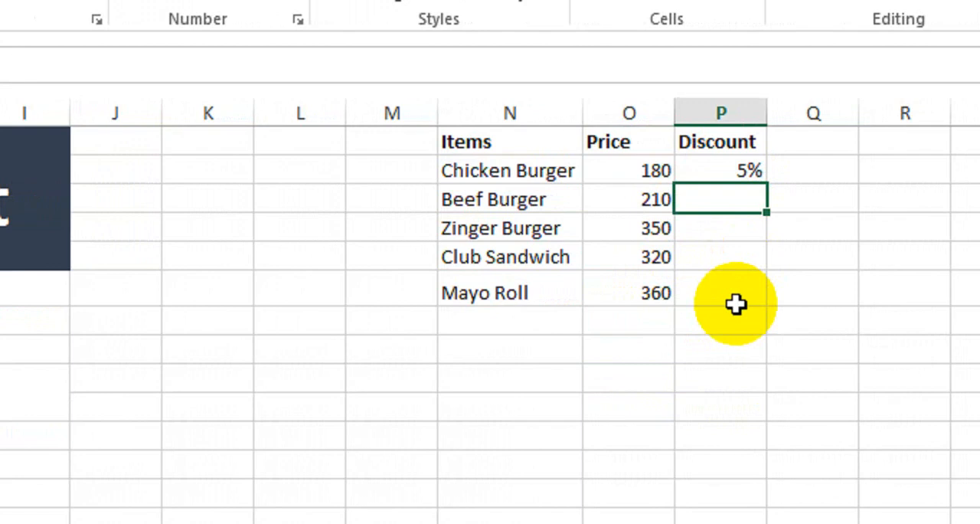
click(733, 163)
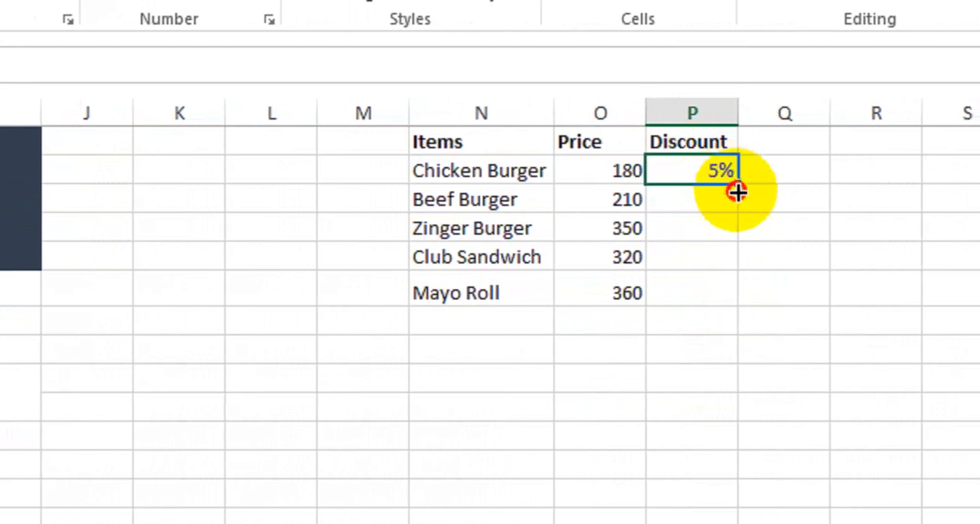
drag(766, 185, 733, 297)
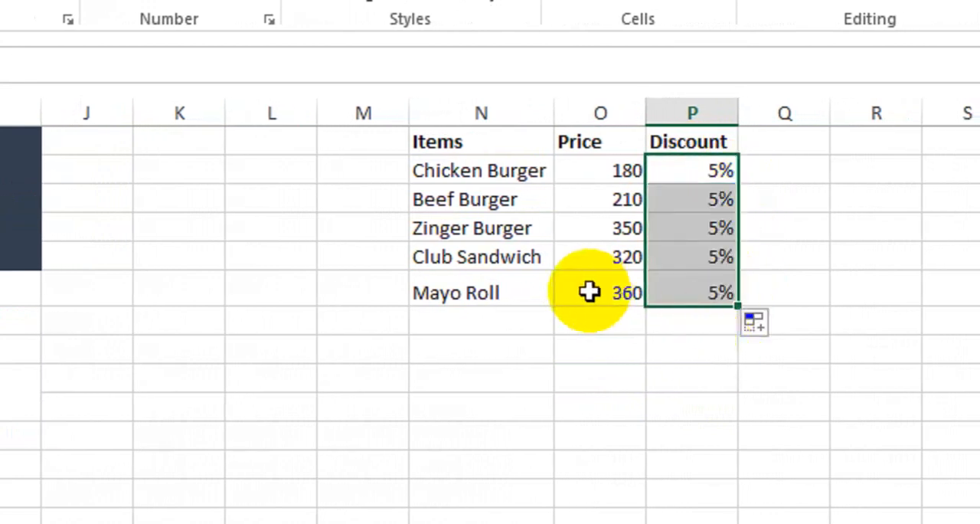
Convert the items, prices and discounts in N1:P6 into a table and apply the black banded table style
drag(449, 140, 663, 286)
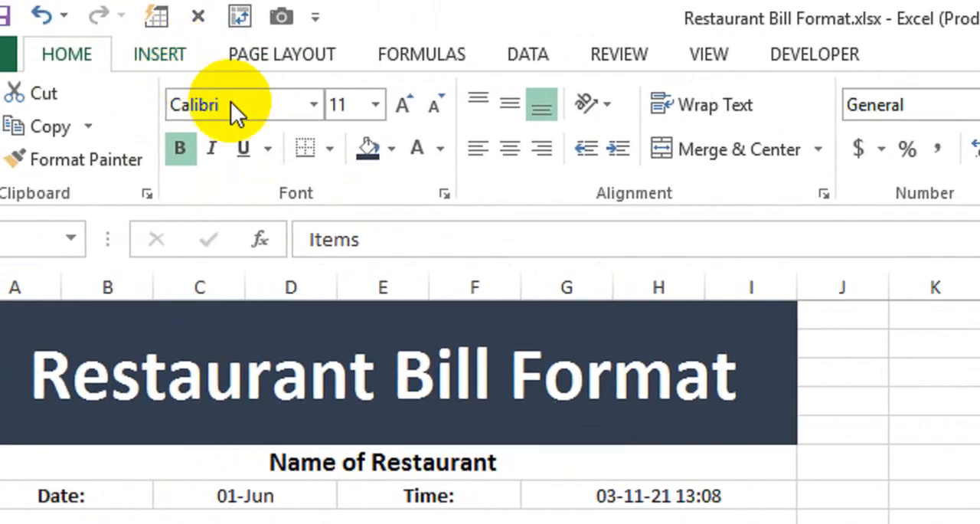
click(159, 54)
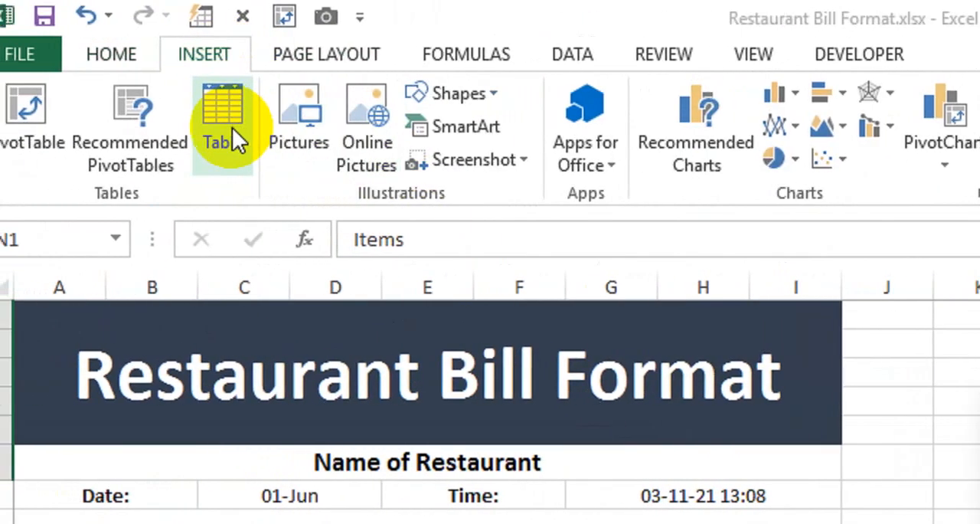
click(181, 122)
click(696, 447)
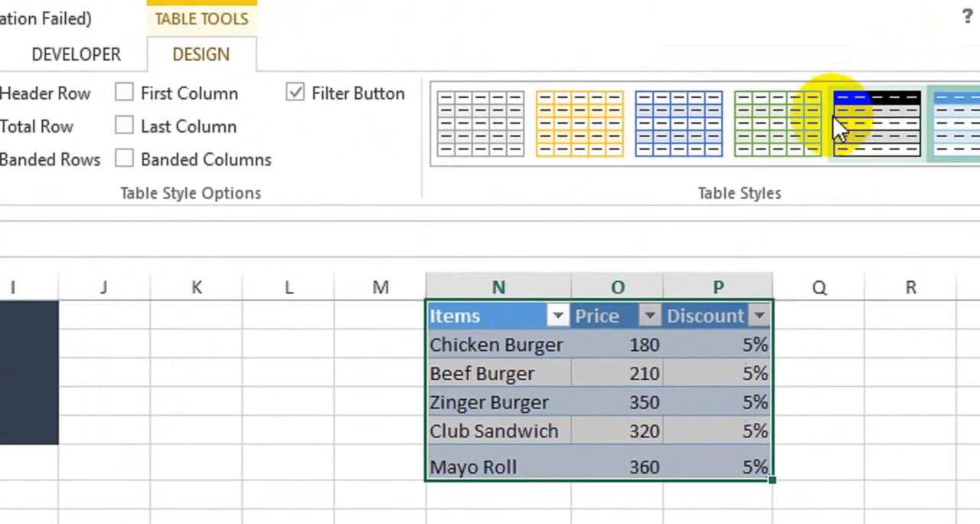
click(850, 129)
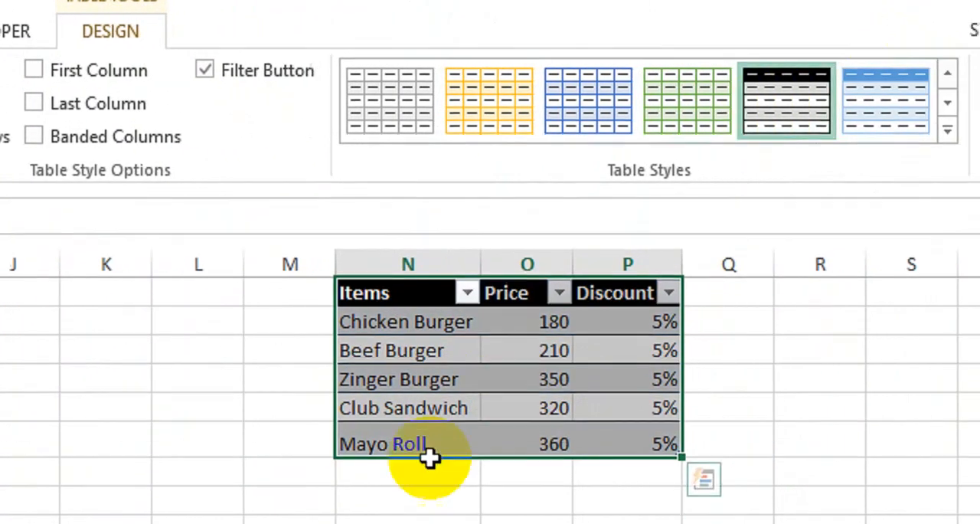
Widen columns N, O and P slightly so the table headings fit beside their filter buttons
double_click(710, 316)
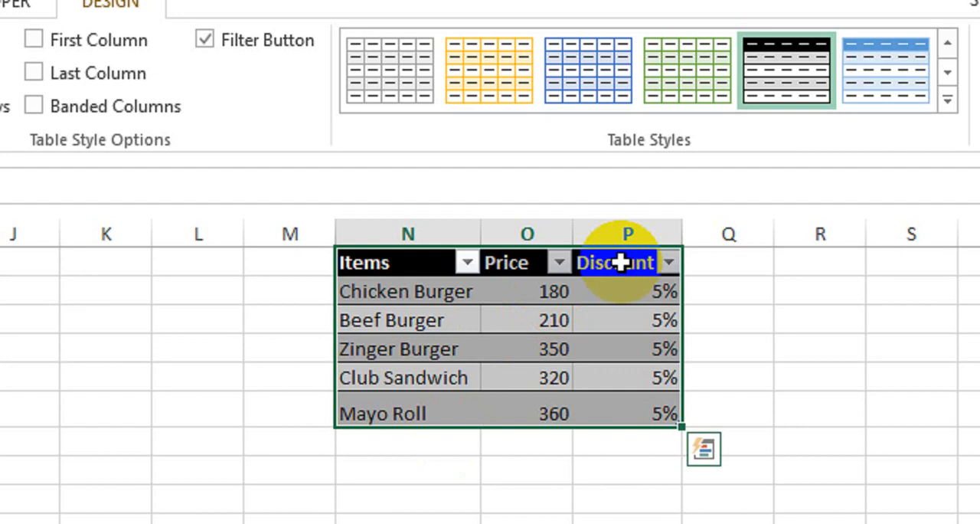
drag(572, 232, 577, 232)
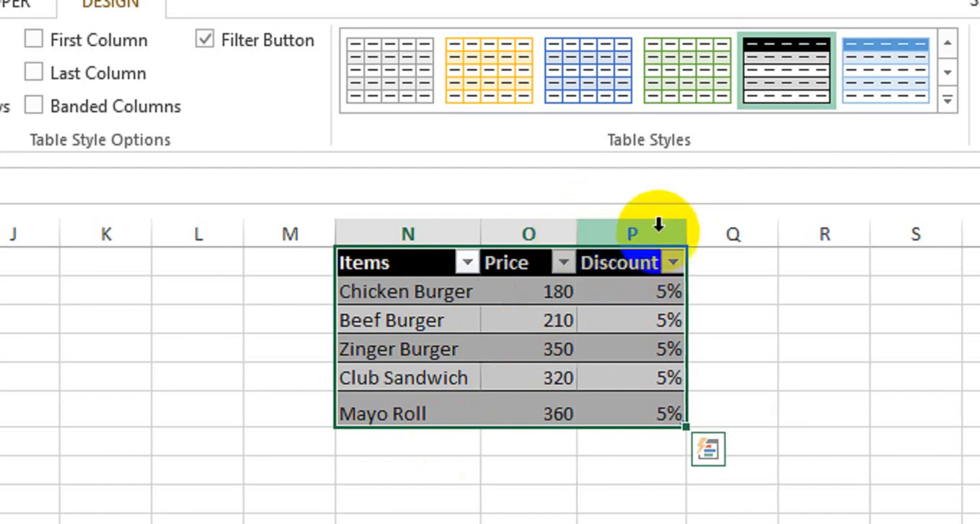
drag(681, 232, 704, 232)
drag(481, 232, 496, 232)
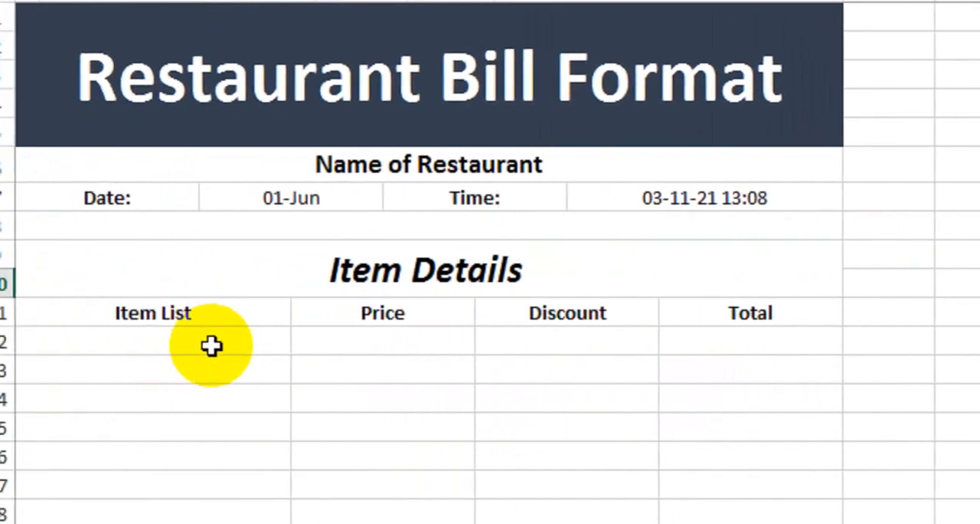
Start a data validation rule of type List for the cells below the "Item List" heading
drag(211, 346, 194, 521)
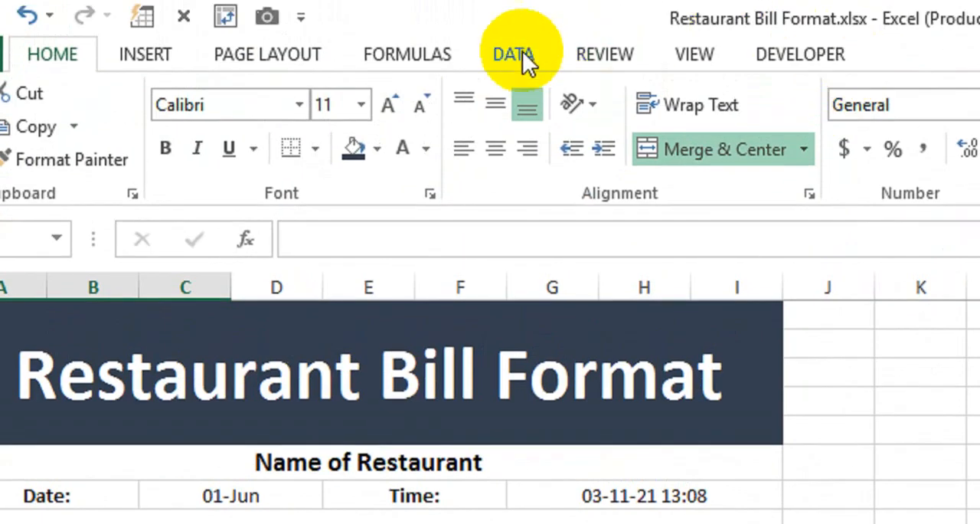
click(525, 42)
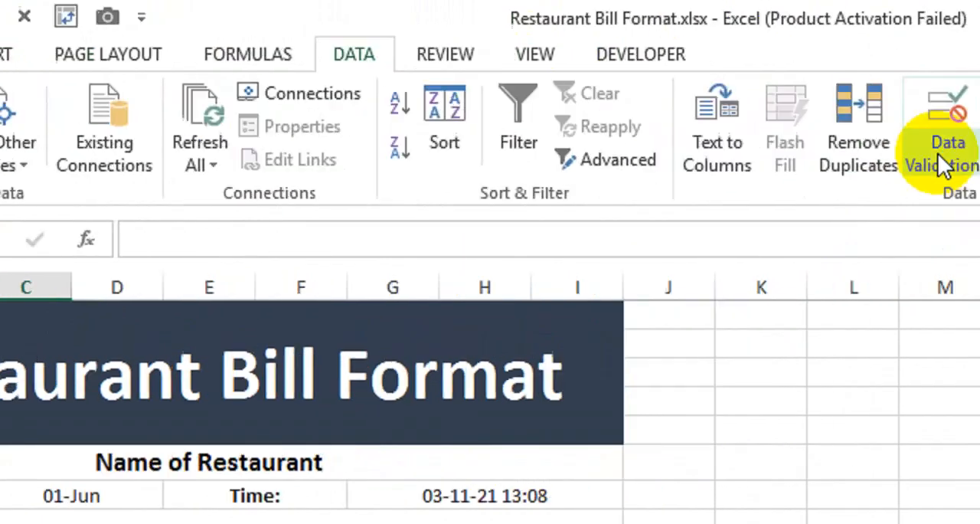
click(945, 164)
click(838, 188)
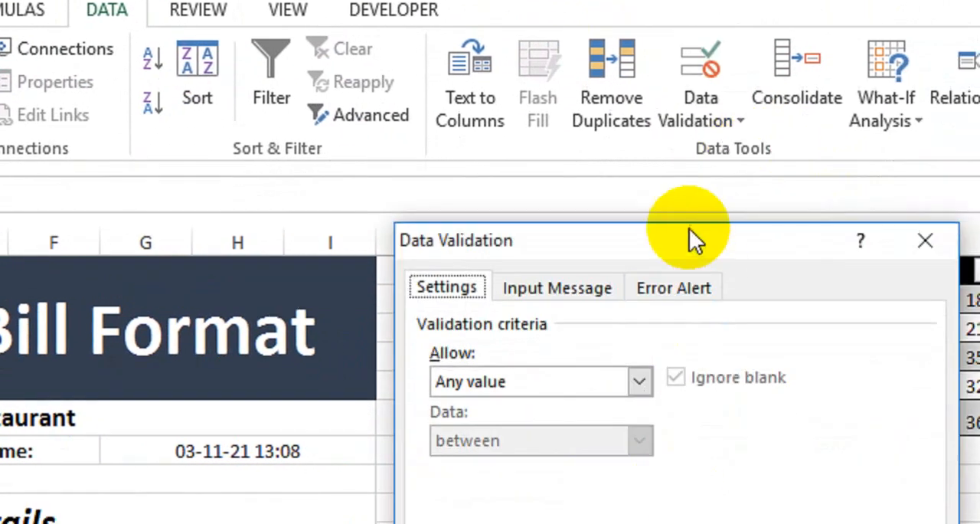
drag(766, 280, 453, 258)
click(320, 353)
click(268, 426)
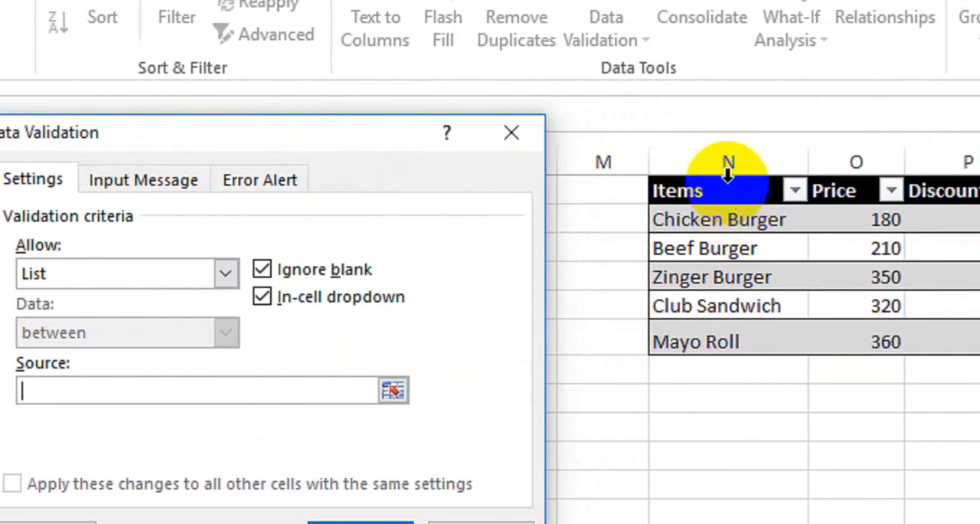
click(727, 163)
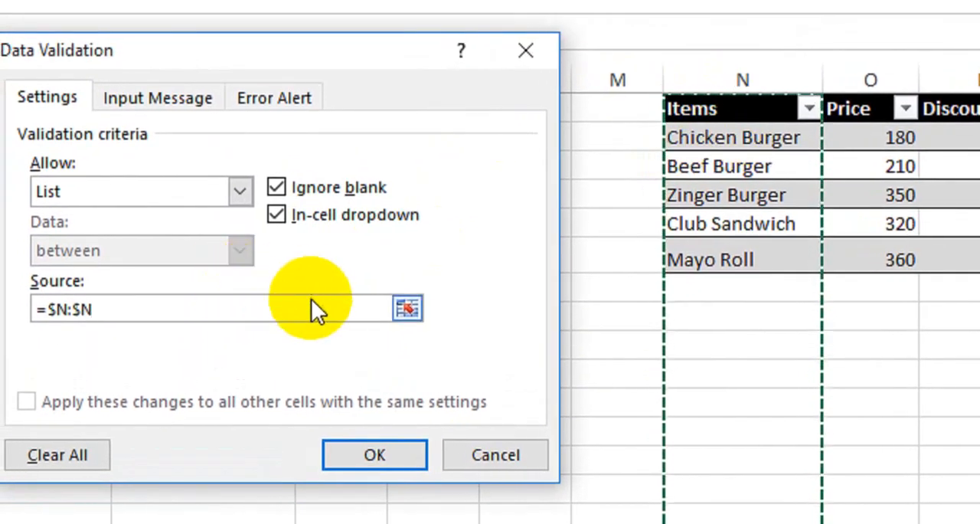
key(BackSpace)
key(BackSpace)
key(BackSpace)
key(BackSpace)
key(BackSpace)
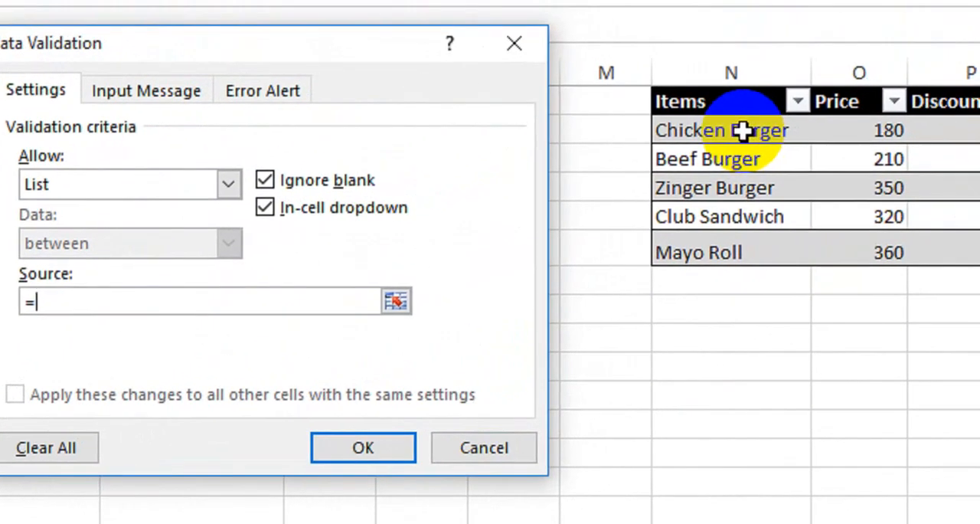
Set the validation list's source to =$N$2:$N$6 and apply the rule
drag(743, 132, 658, 251)
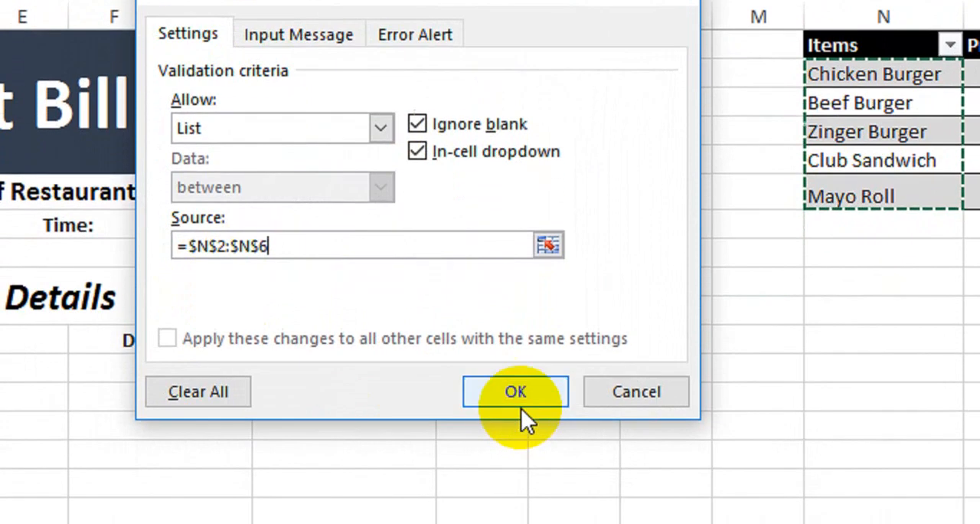
click(473, 447)
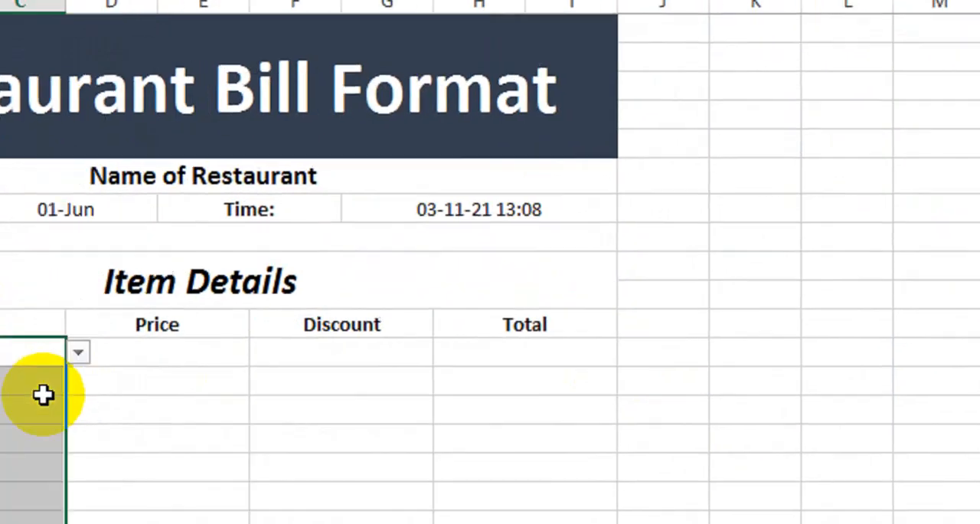
click(78, 351)
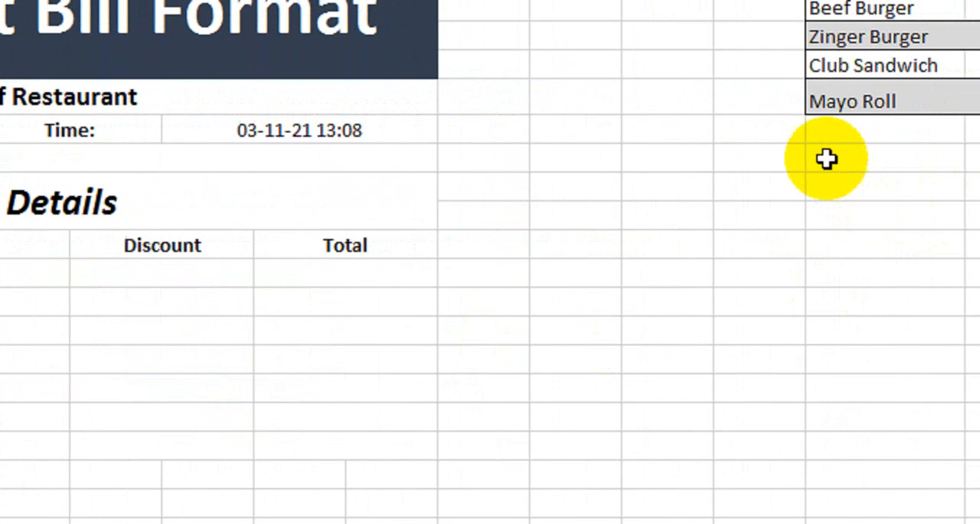
Add Pasta with price 560 below Mayo Roll in the price table and fill the 5% discount down to it
click(770, 135)
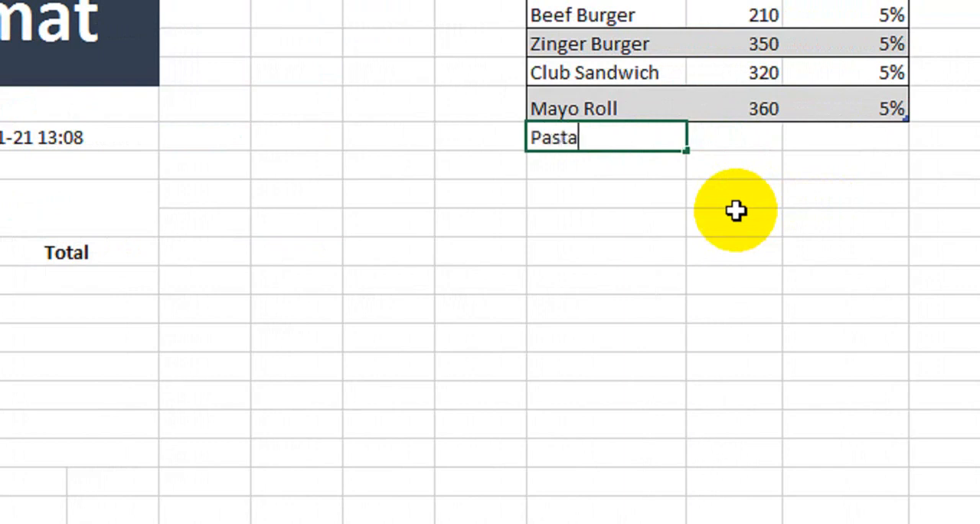
key(Tab)
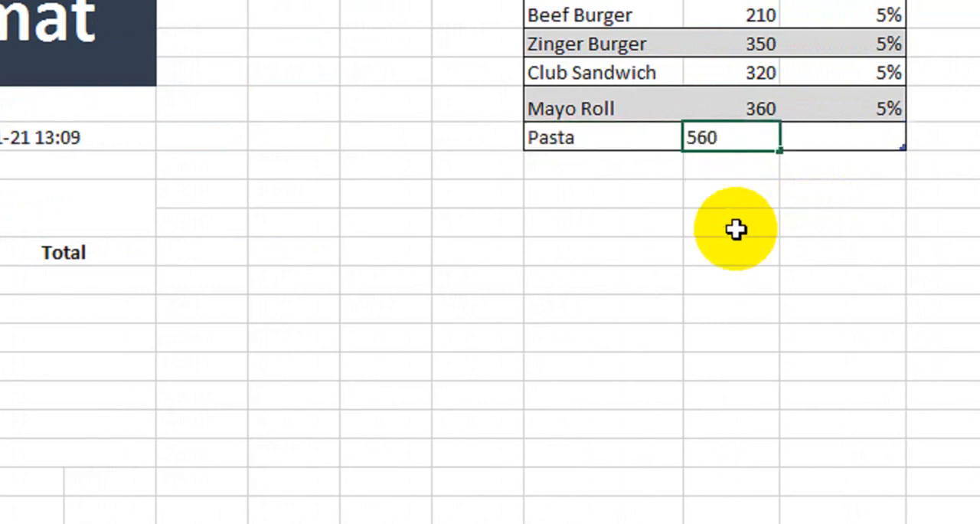
text(560)
key(Return)
click(859, 144)
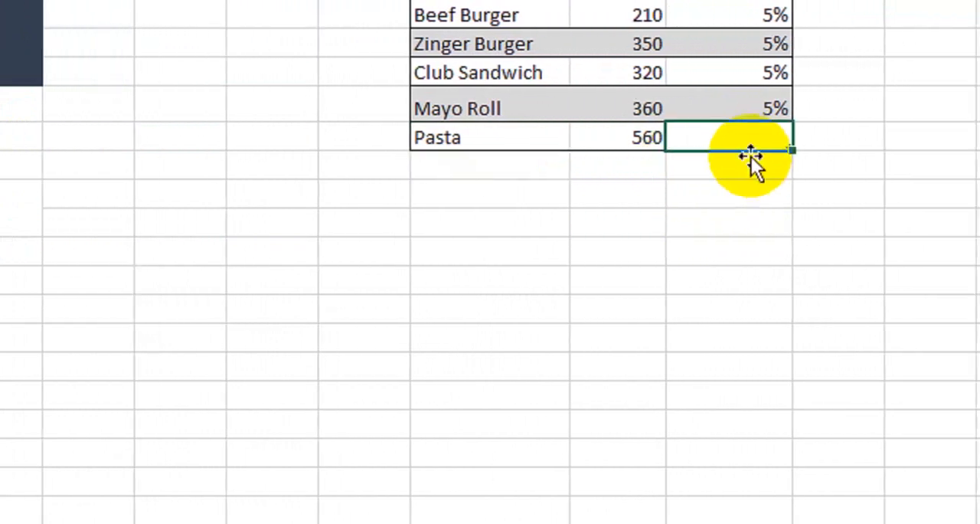
click(758, 111)
drag(792, 121, 792, 150)
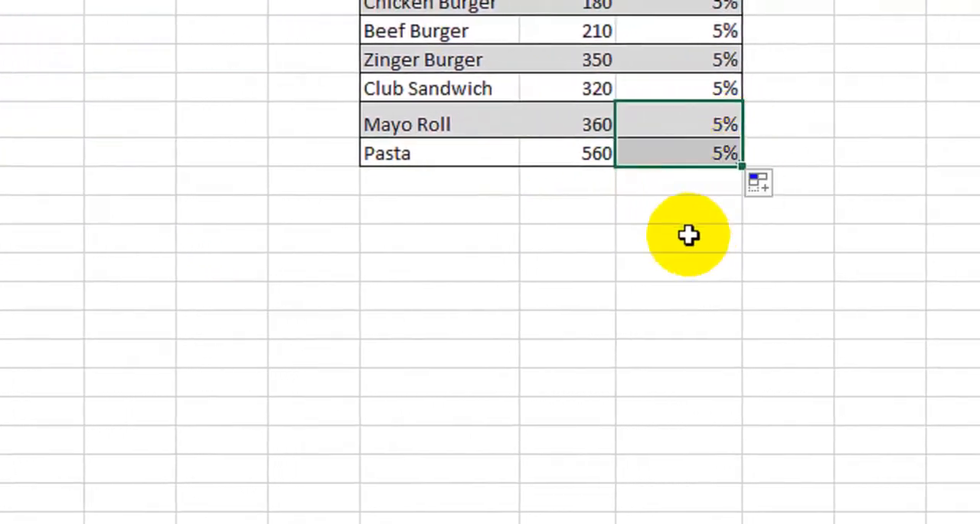
click(688, 235)
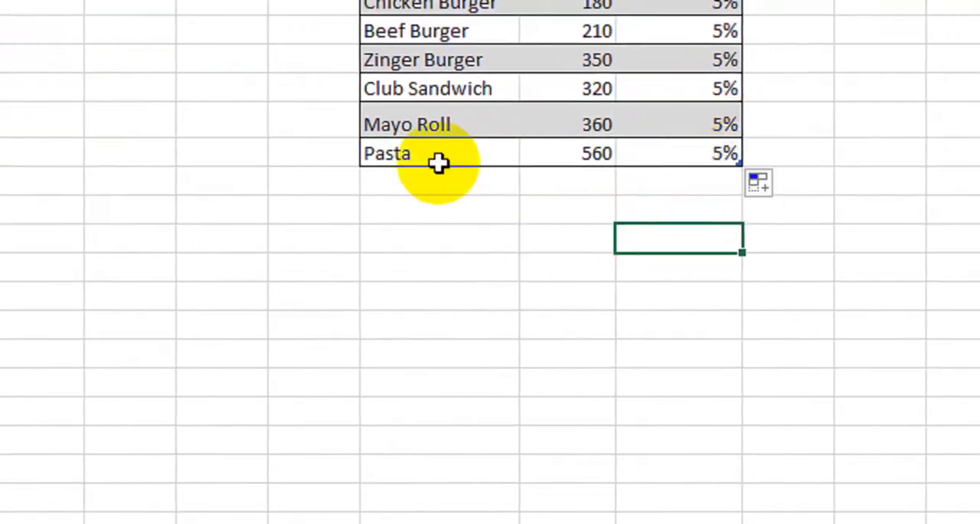
Check the item choices offered in the first cell under Item List, leaving the cell empty
click(207, 303)
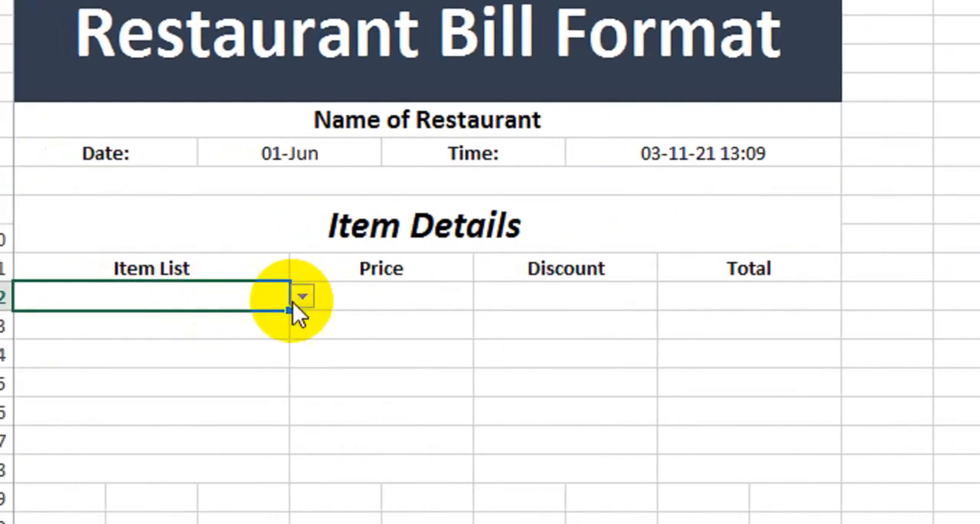
click(300, 298)
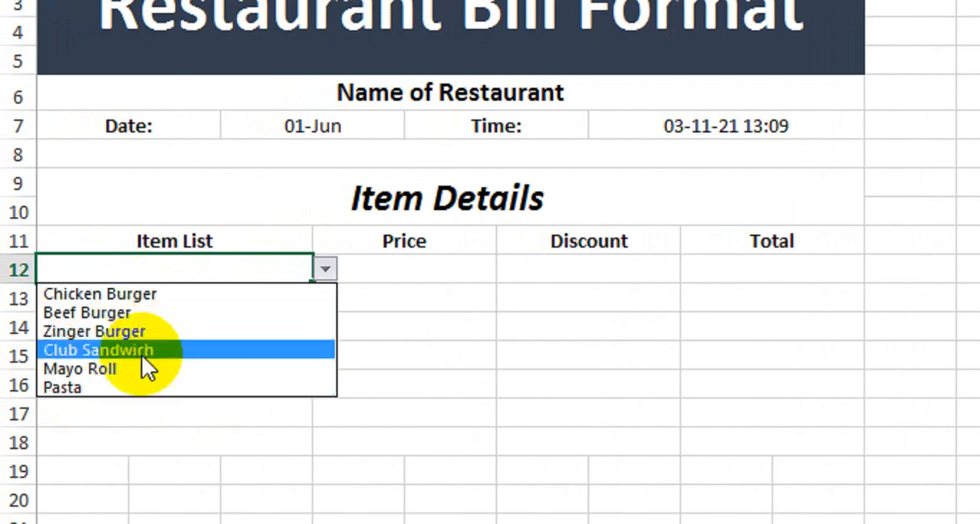
key(Escape)
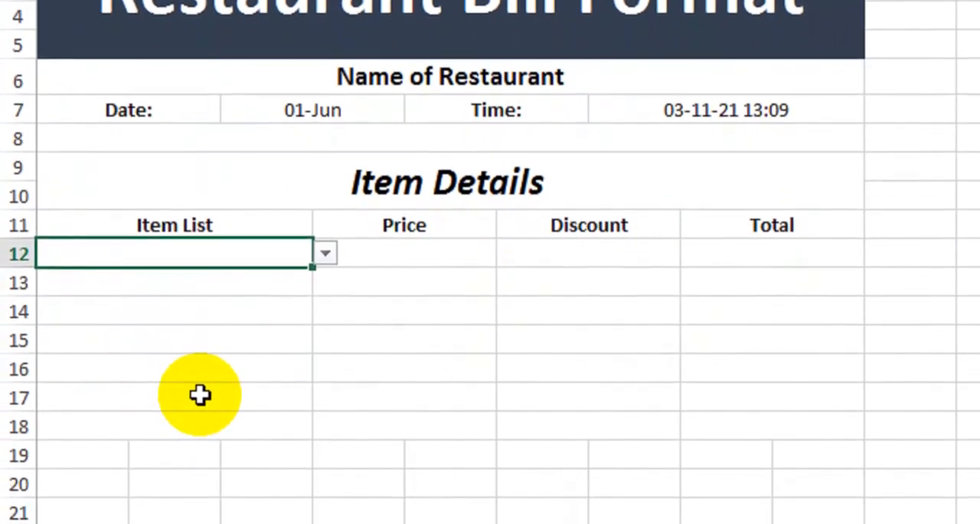
Enter =VLOOKUP(A12,Table2[#All],2,0) in the first Price cell and fill it down to row 18
click(445, 254)
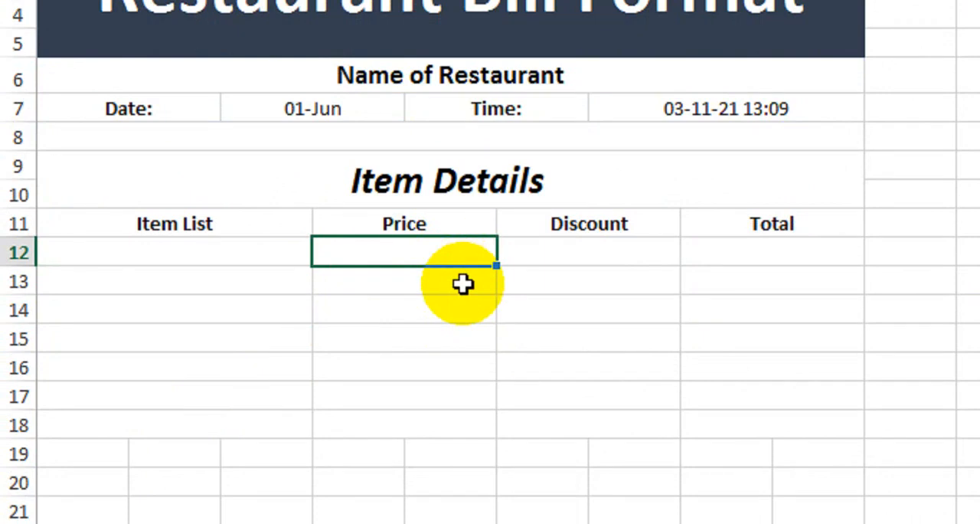
text(=vl)
key(Tab)
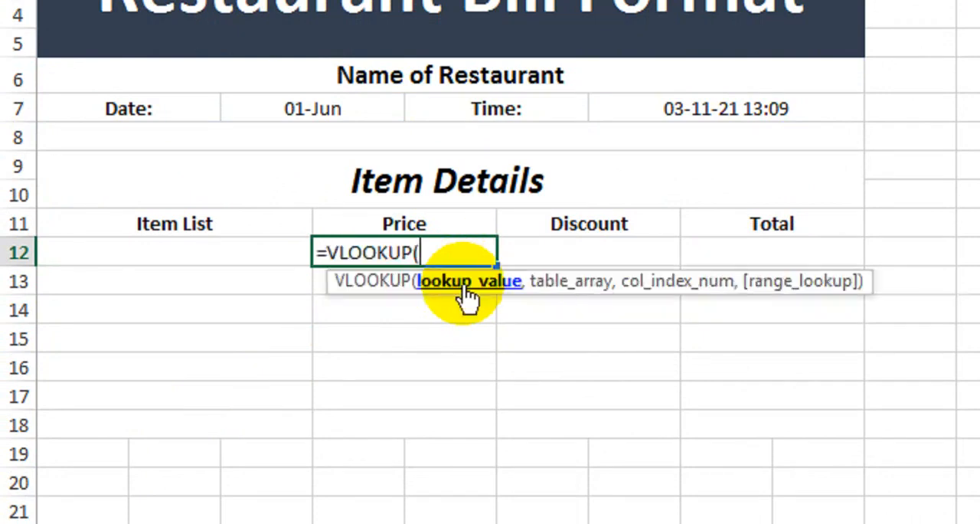
click(269, 252)
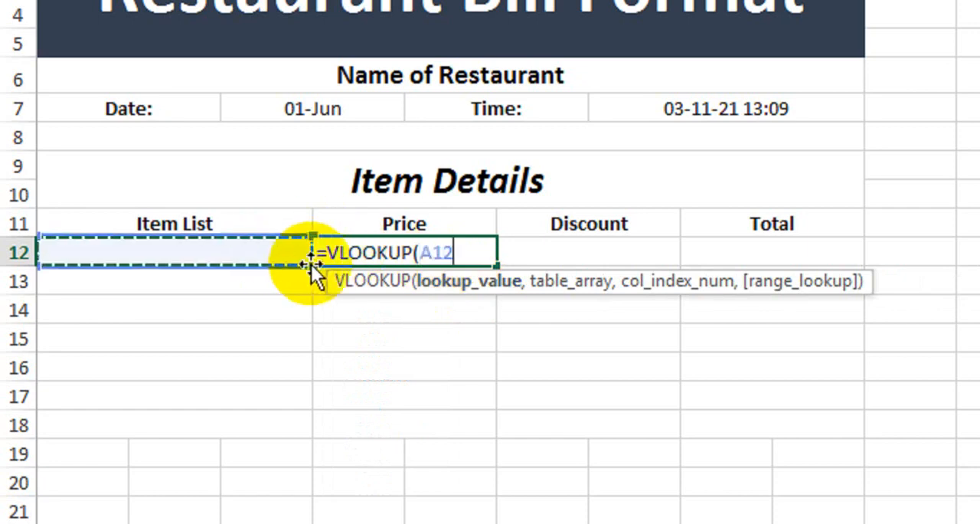
text(,)
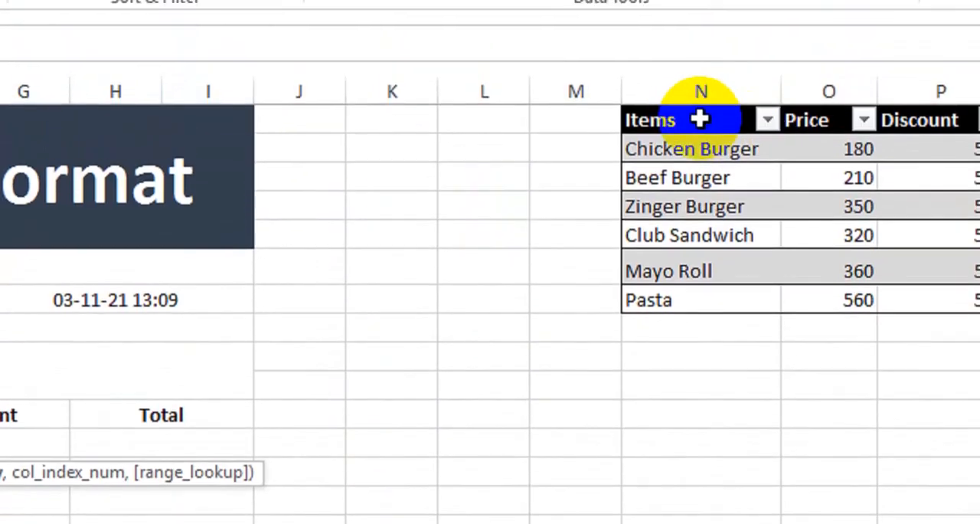
drag(699, 120, 974, 293)
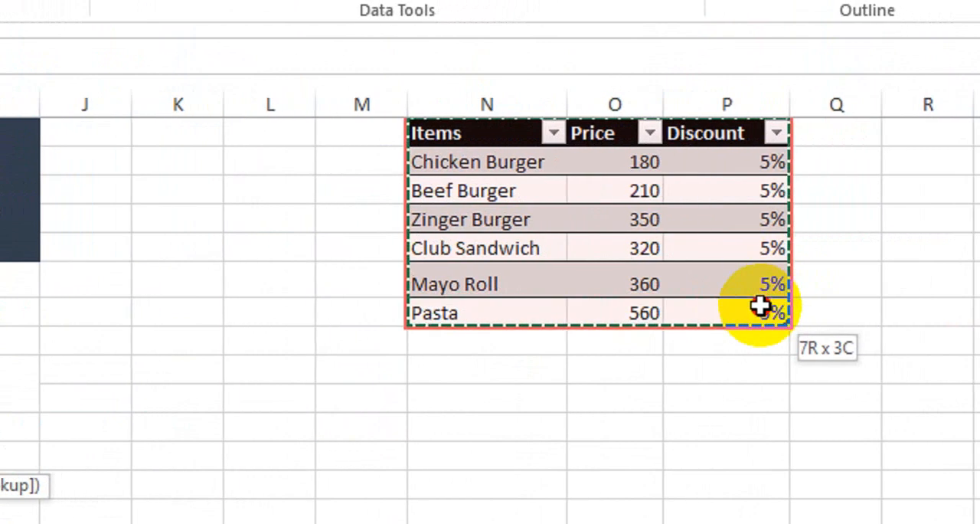
drag(759, 306, 760, 306)
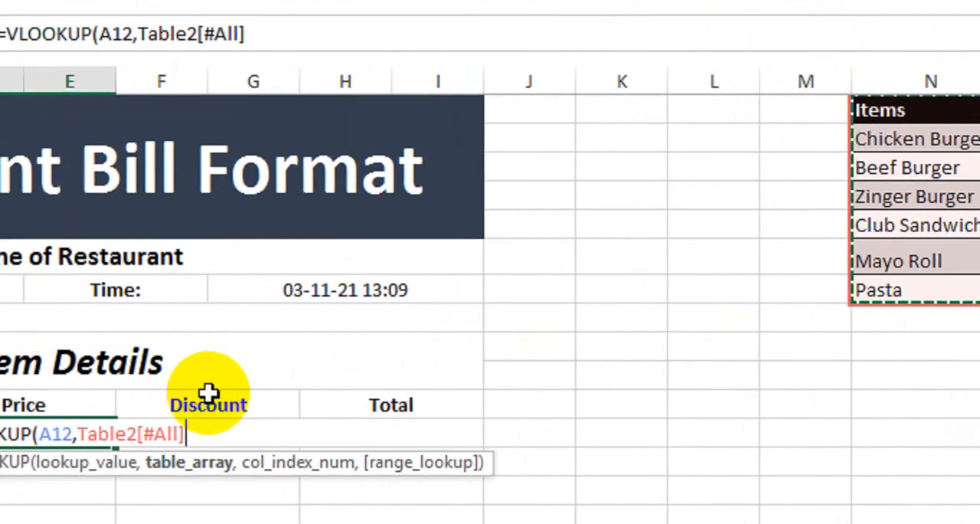
text(,)
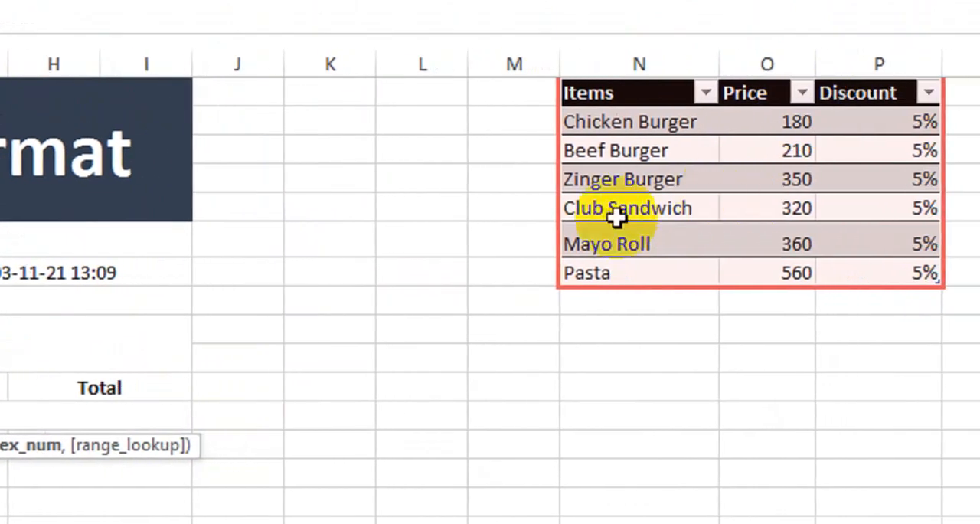
text(2,)
text(0))
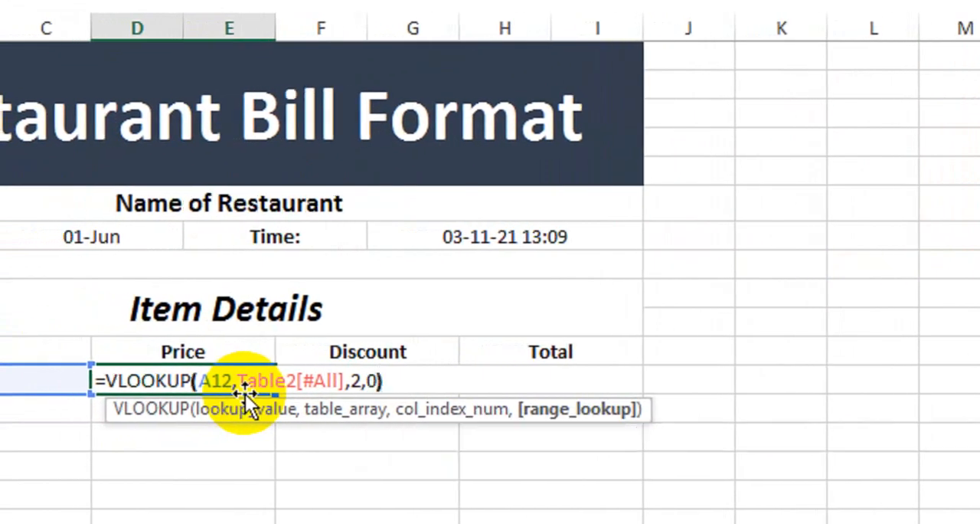
key(Return)
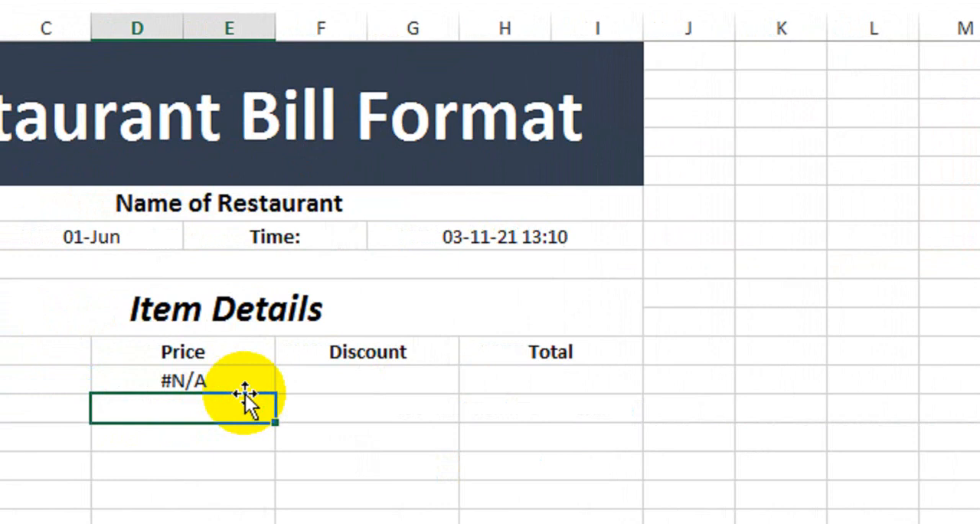
click(245, 378)
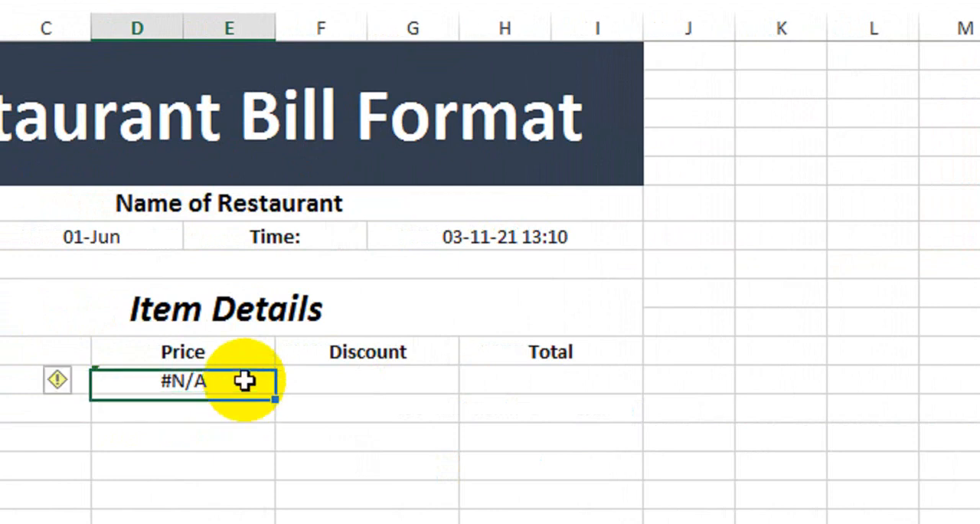
drag(276, 392, 270, 456)
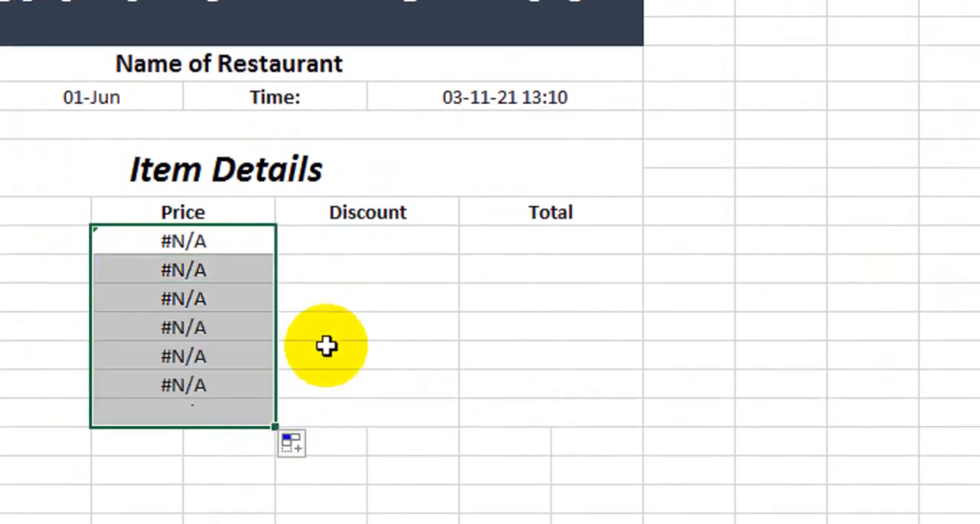
Choose Beef Burger from the validated list as the item in row 12
click(17, 279)
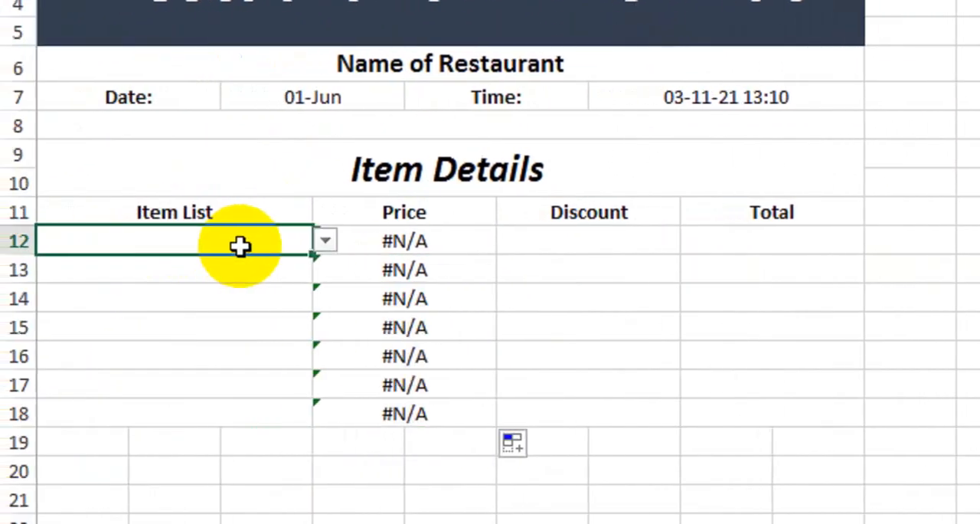
click(321, 240)
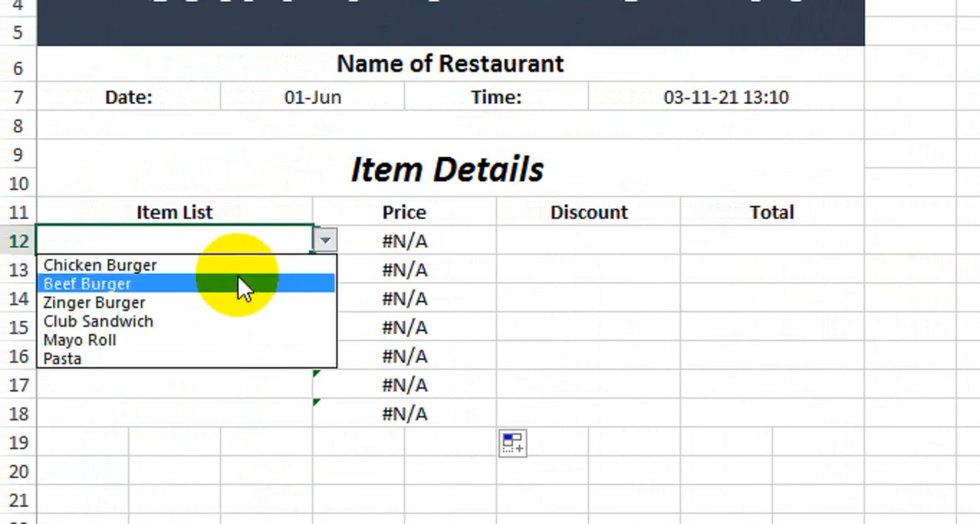
click(238, 282)
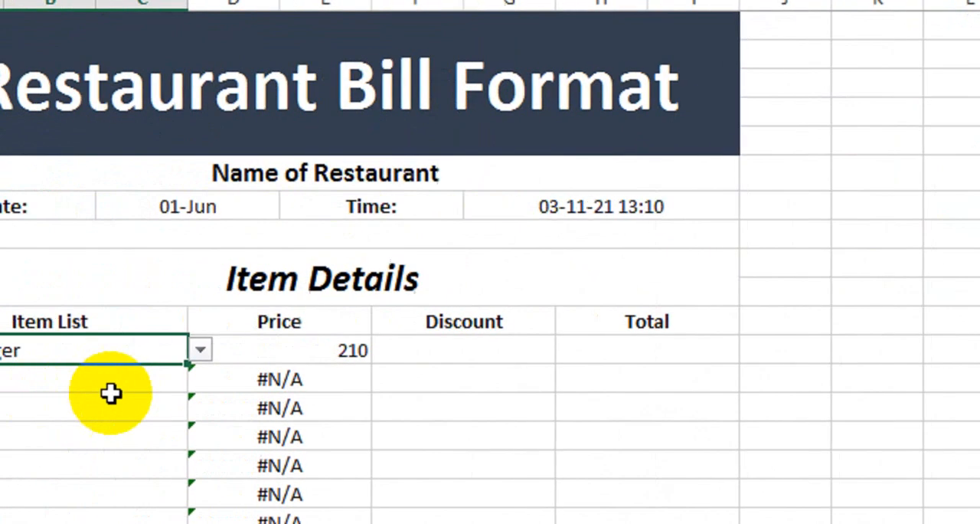
click(145, 385)
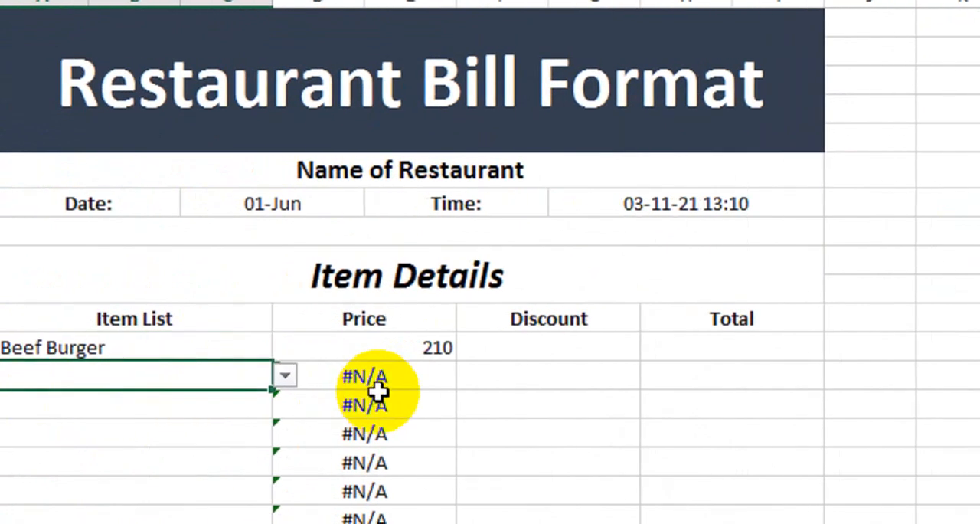
Wrap the row 12 Price formula in IFERROR with "" as the error value and fill it down to row 18
drag(380, 390, 381, 516)
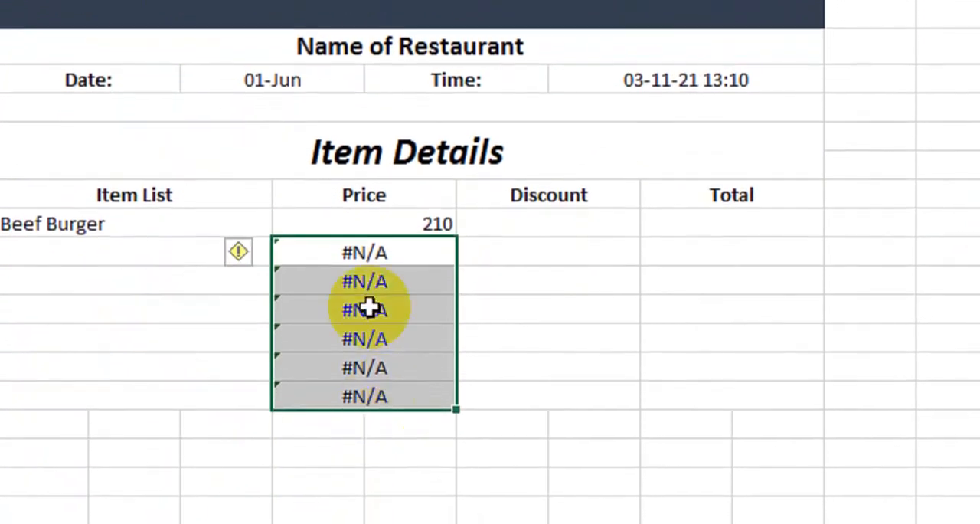
click(329, 221)
double_click(329, 228)
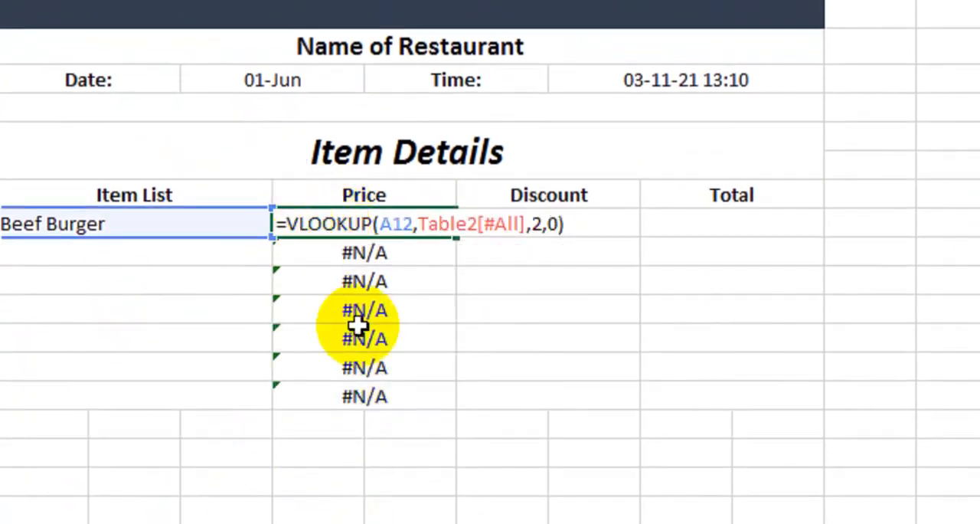
text(ifer)
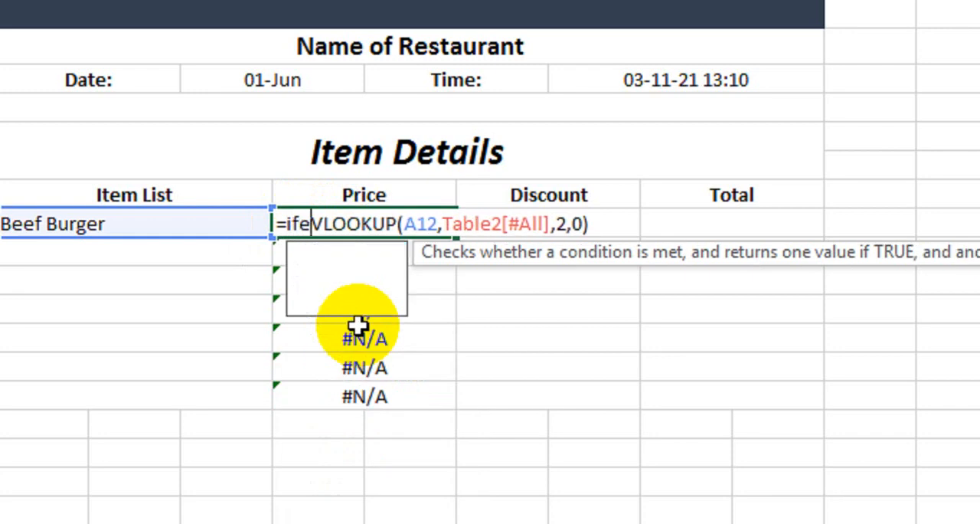
key(Tab)
click(663, 225)
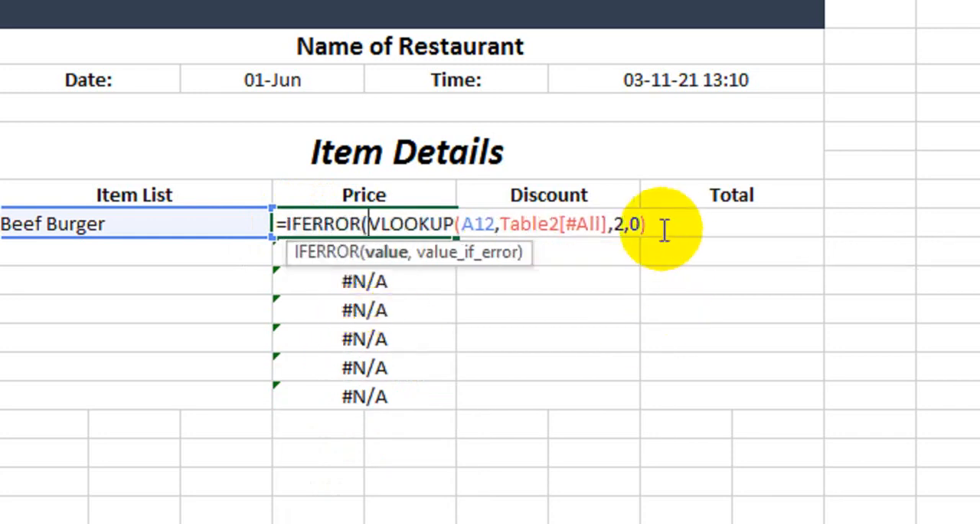
text(,)
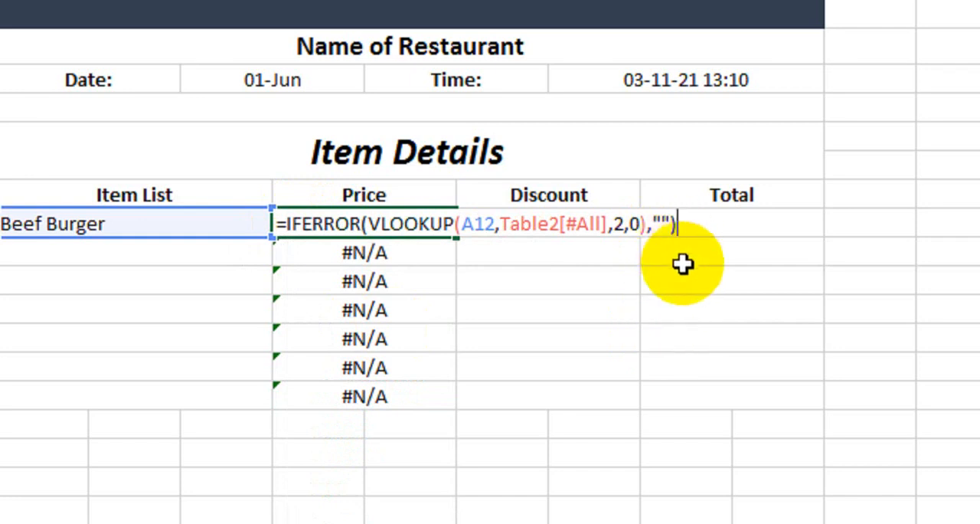
key(Return)
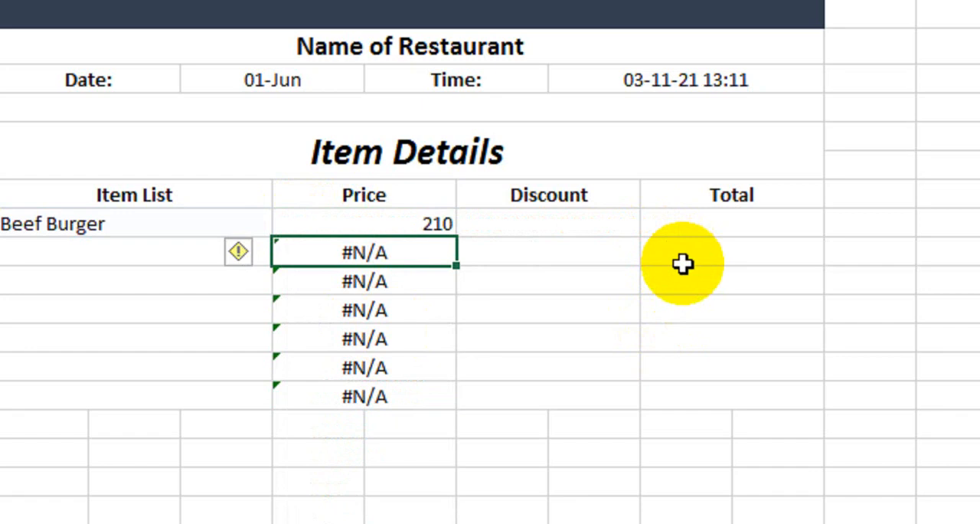
click(423, 226)
drag(457, 236, 438, 404)
Choose Chicken Burger in row 13 and Zinger Burger in row 14 of the Item List
click(234, 257)
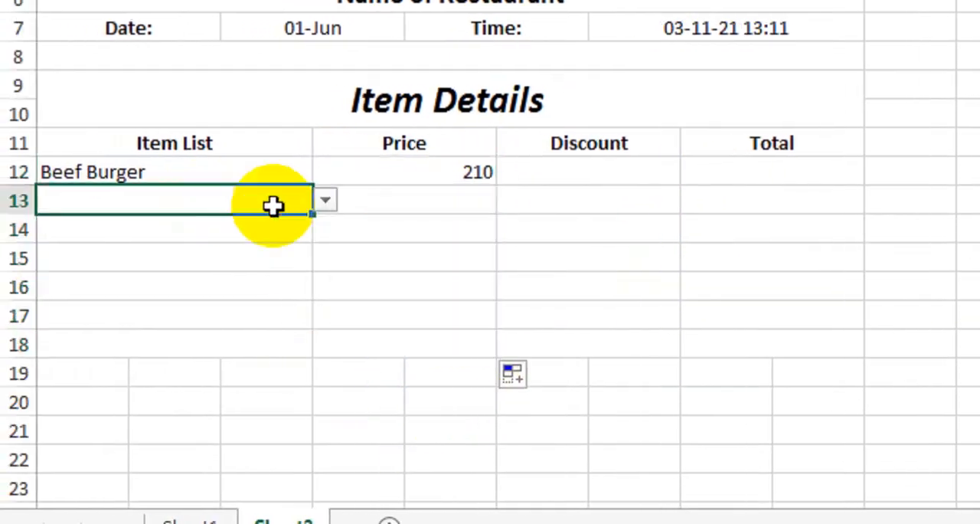
click(325, 202)
click(278, 224)
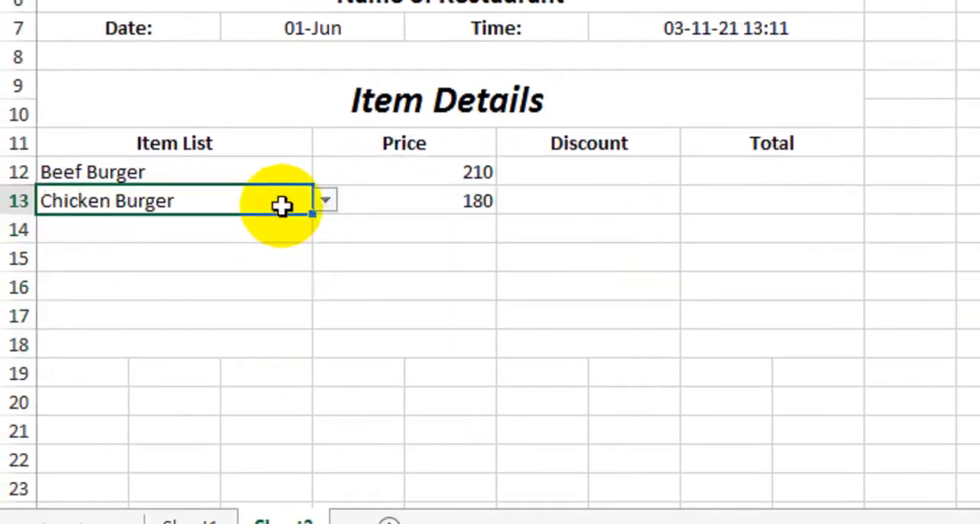
click(305, 227)
click(325, 229)
click(259, 291)
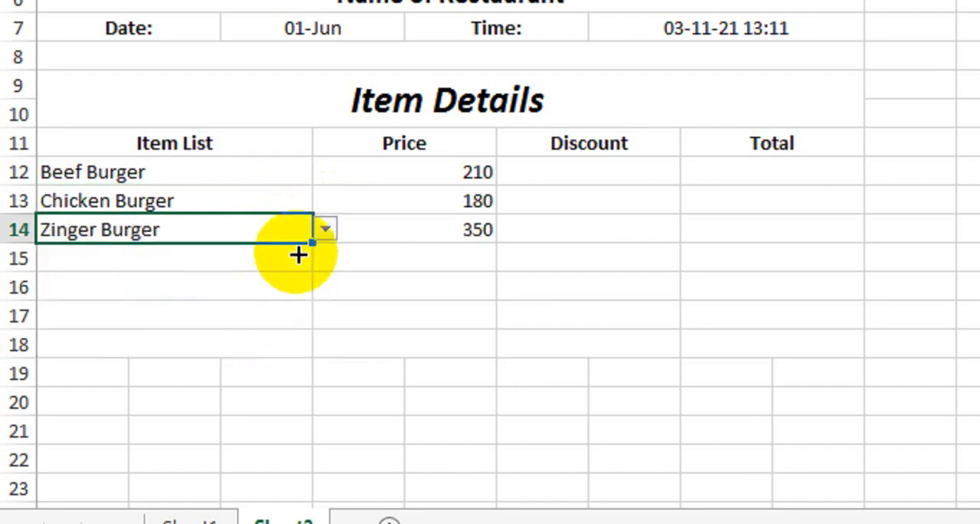
Copy the IFERROR lookup formula's text from the first Price cell into the Discount cell of row 12
click(604, 173)
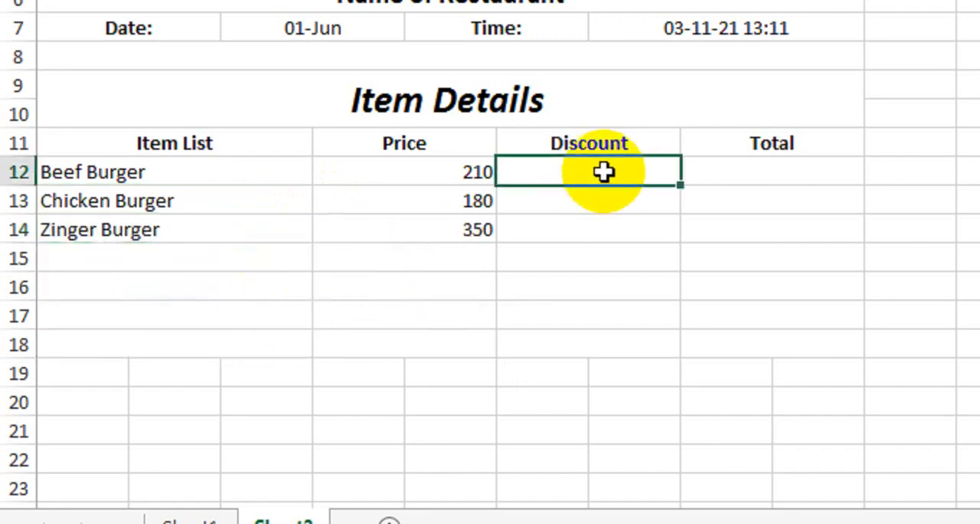
double_click(455, 168)
drag(726, 173, 329, 161)
key(ctrl+c)
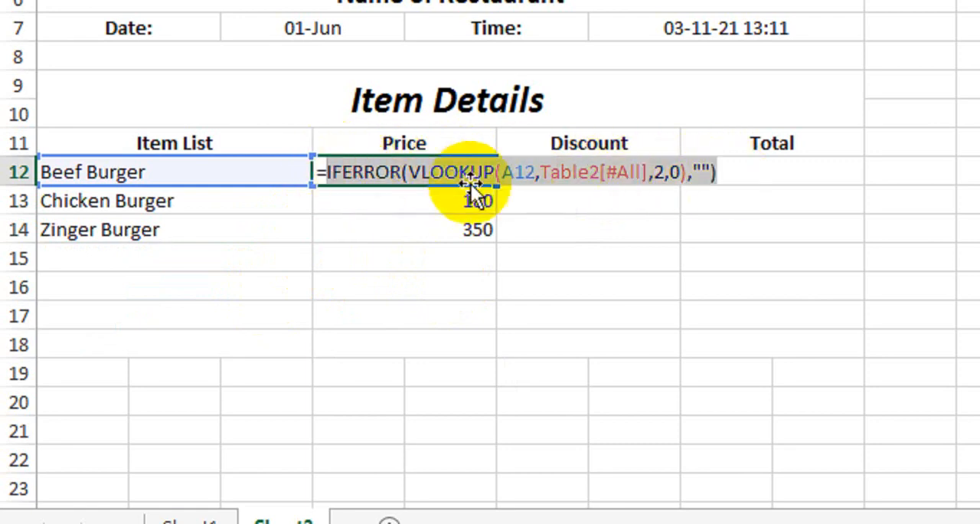
key(Return)
click(580, 173)
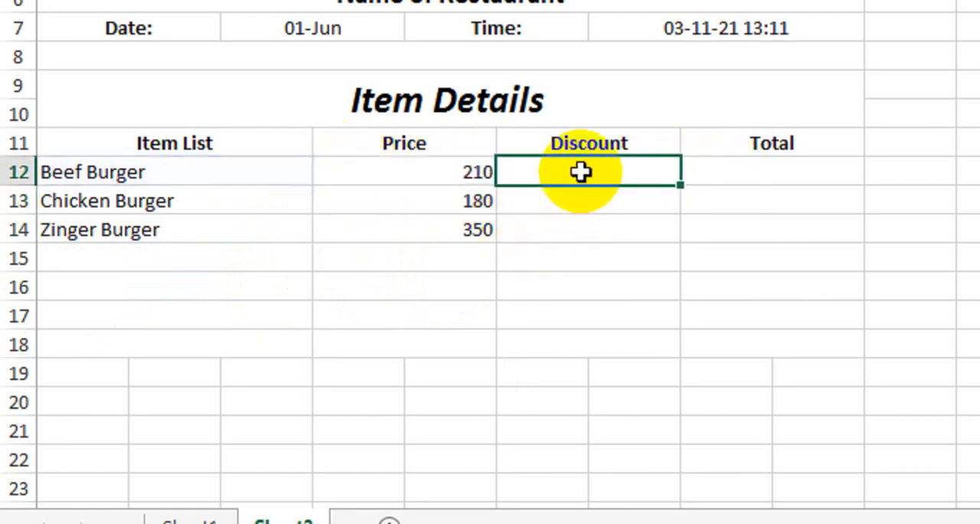
text(=)
key(ctrl+v)
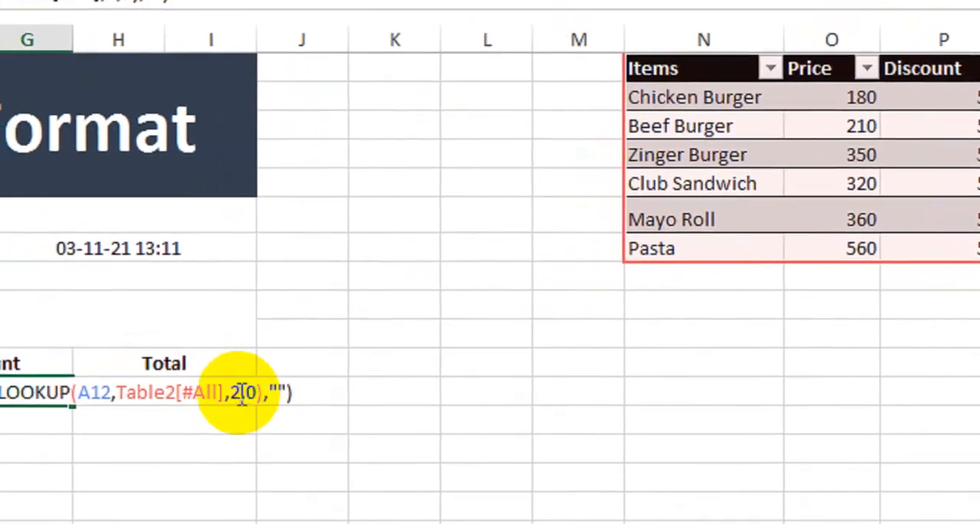
key(Tab)
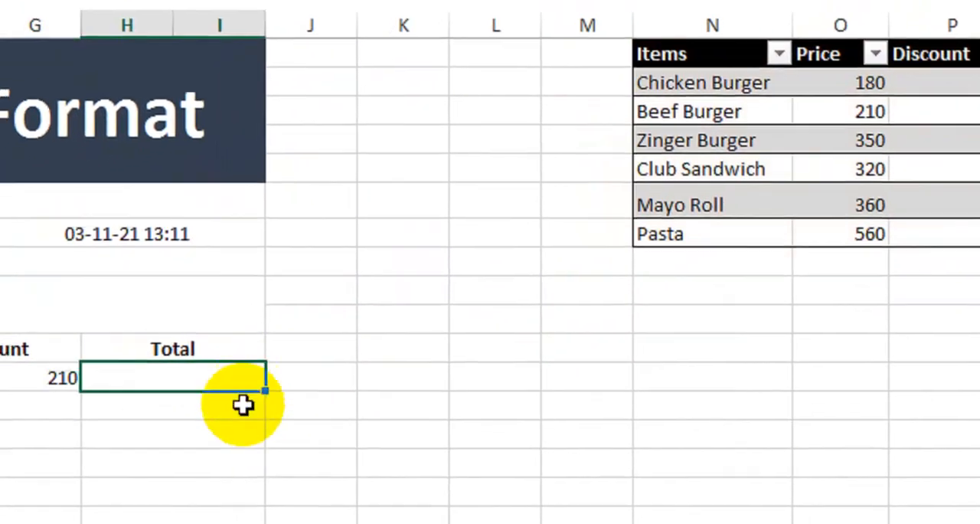
Set the column index number in the row 12 Discount lookup formula to 3
click(90, 375)
double_click(91, 376)
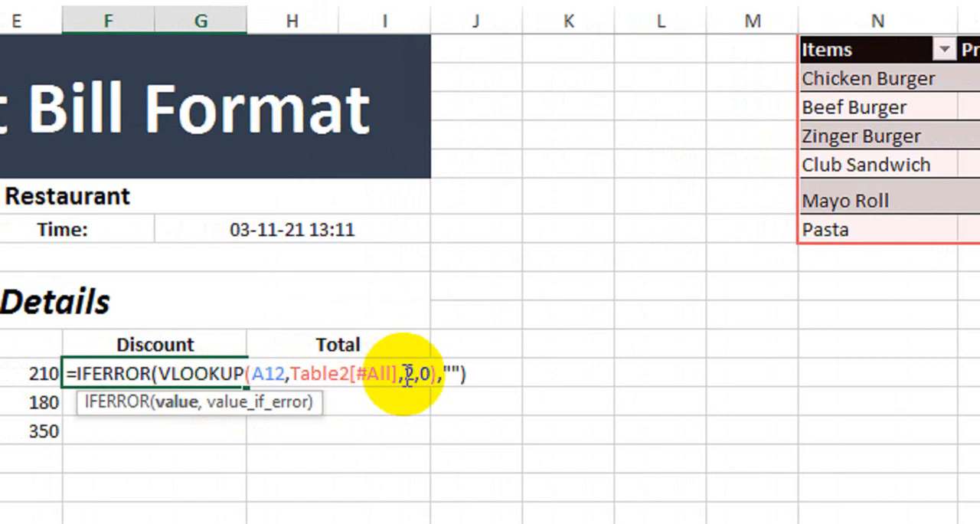
click(283, 374)
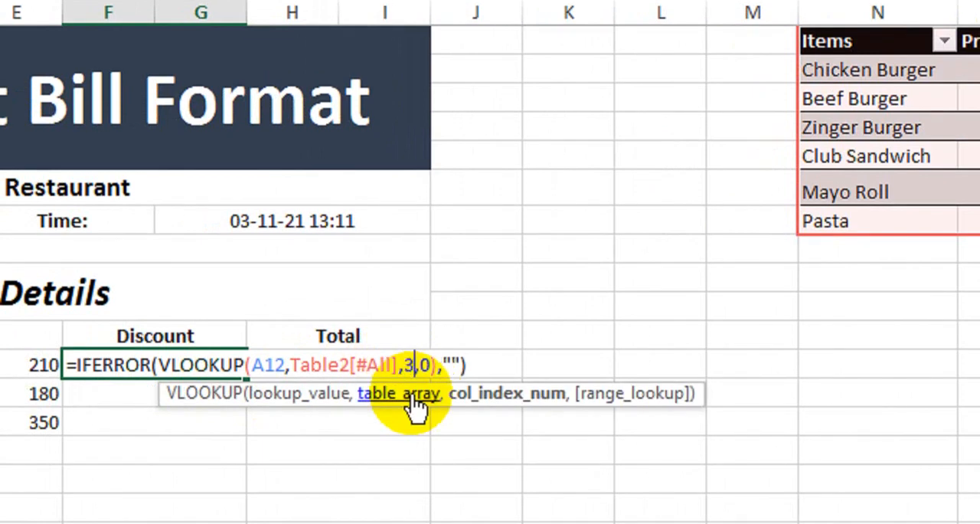
text(3)
key(Return)
Fill the Discount formula down from row 12 to row 18 and format those cells as percentages
click(158, 360)
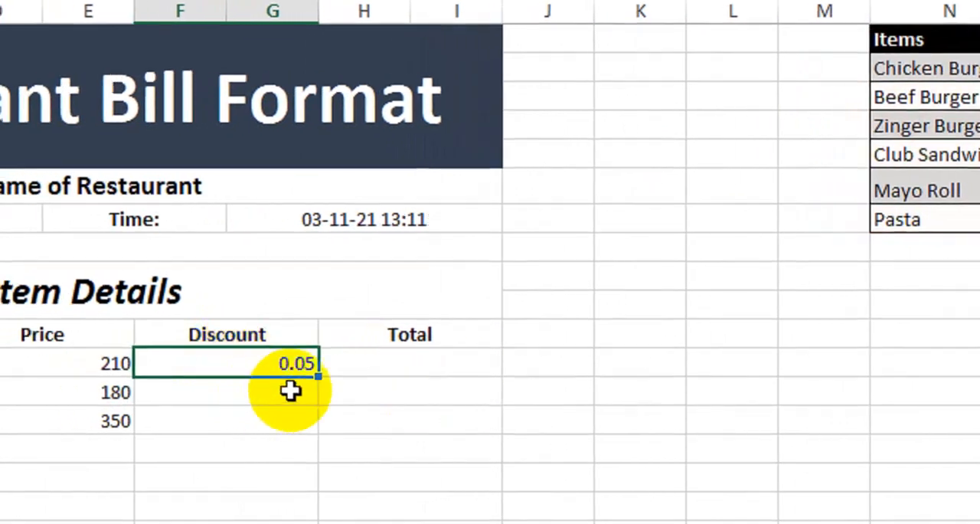
drag(318, 376, 295, 523)
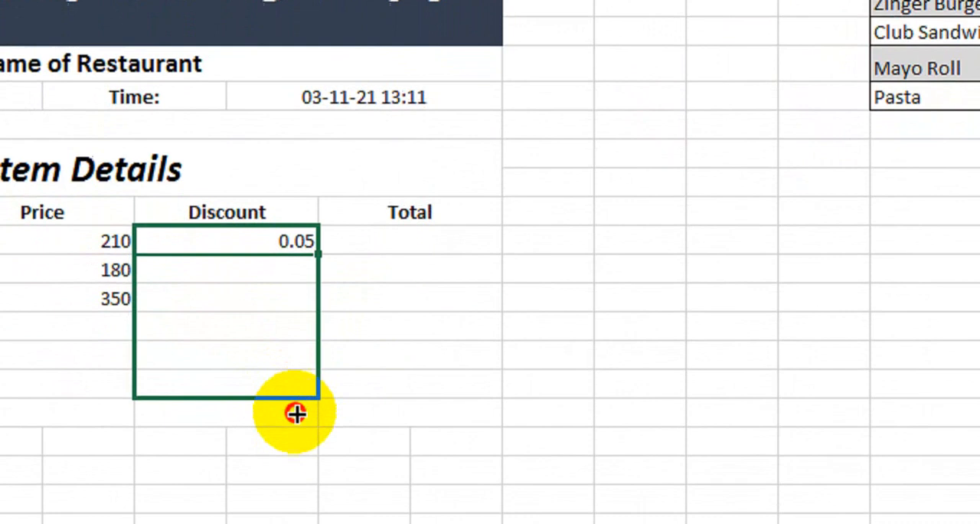
drag(295, 413, 297, 415)
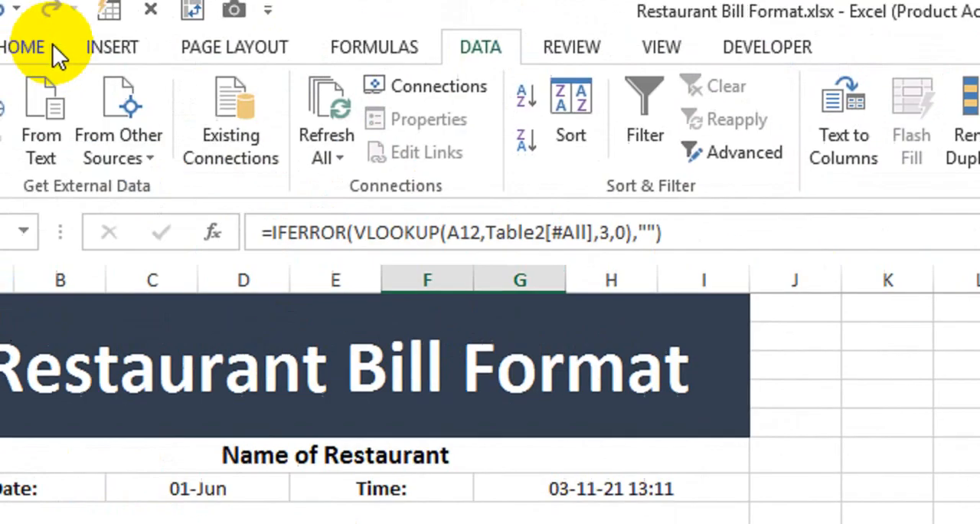
click(50, 44)
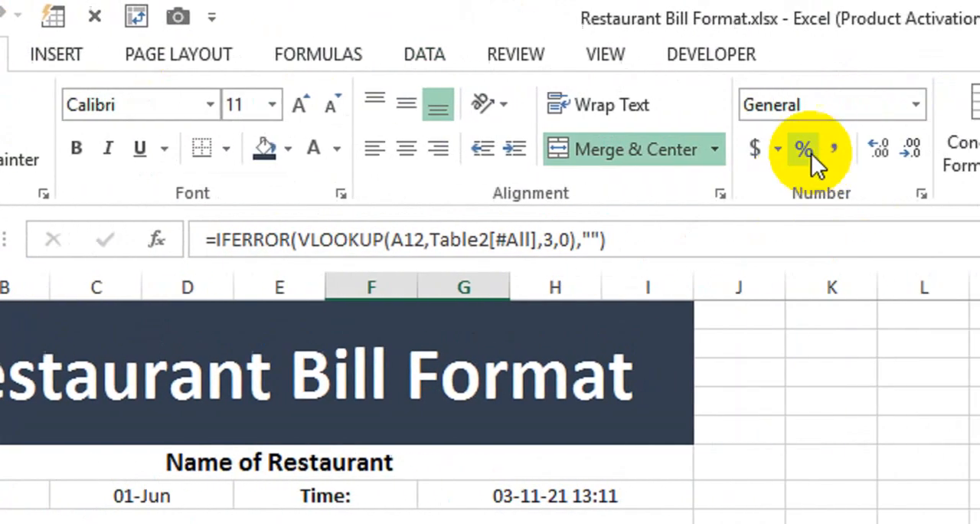
click(811, 153)
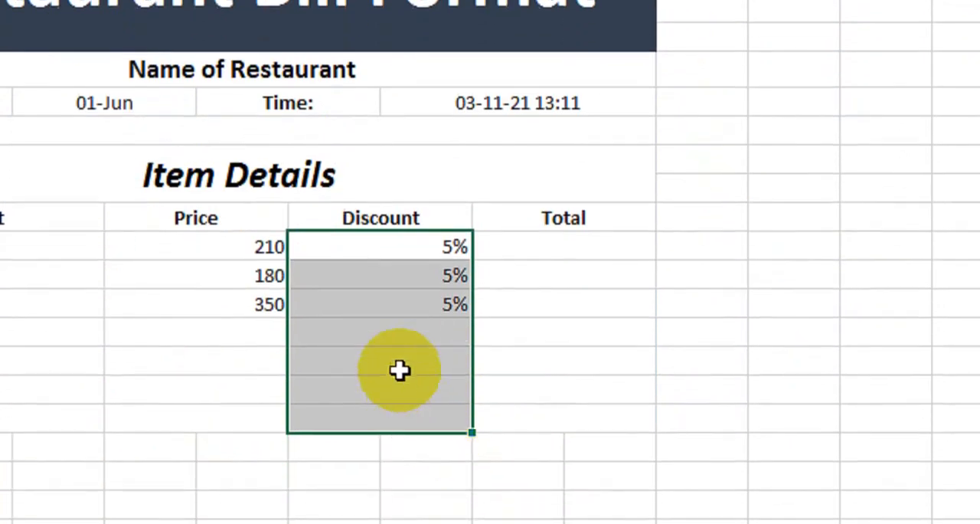
click(398, 368)
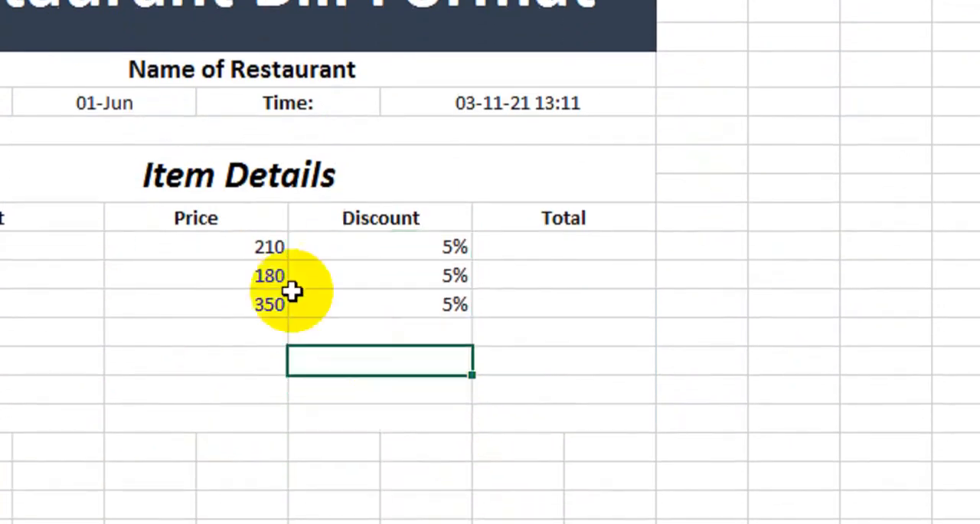
Enter the formula =D12*F12 in the Total cell of row 12, multiplying price by discount
click(548, 245)
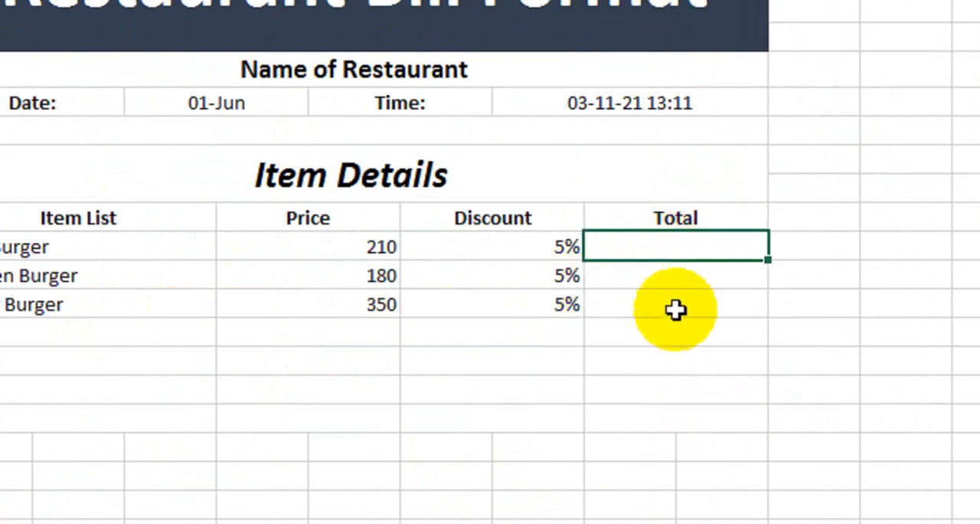
text(=)
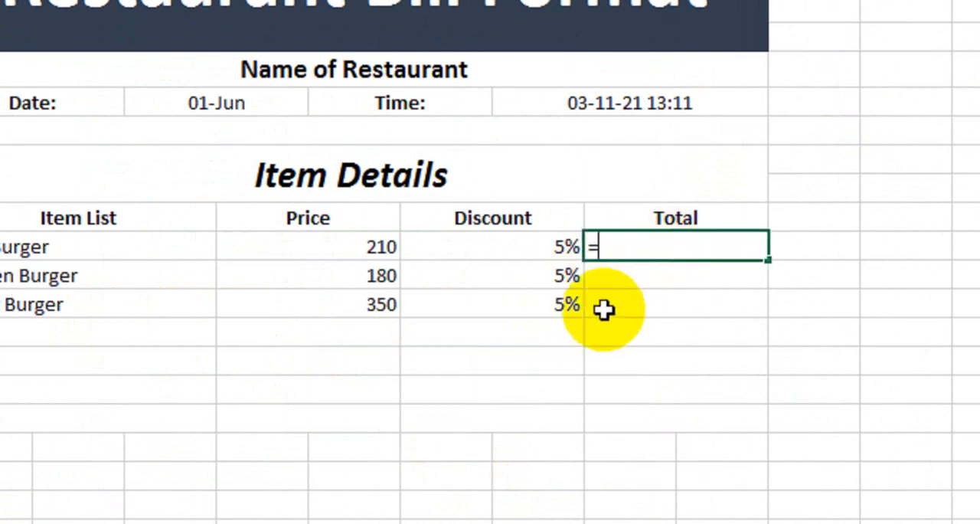
click(366, 244)
text(*)
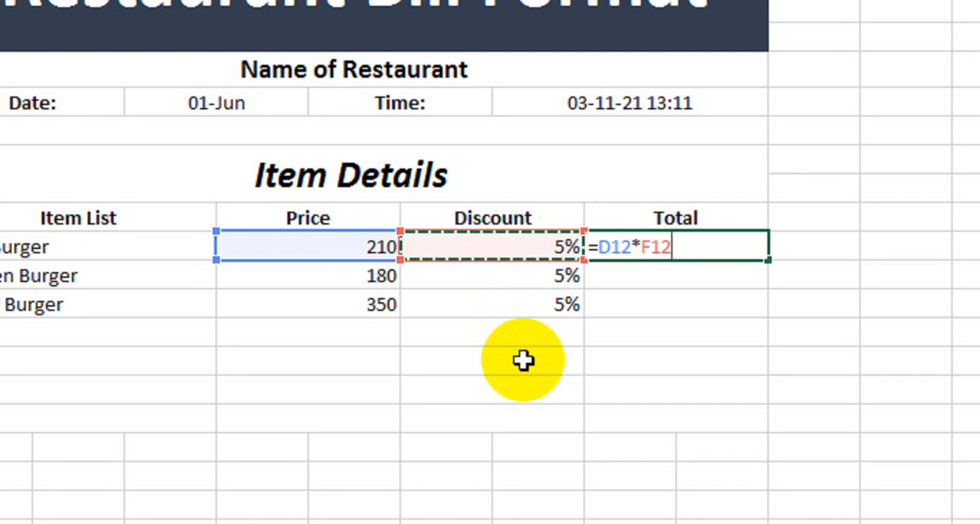
key(Return)
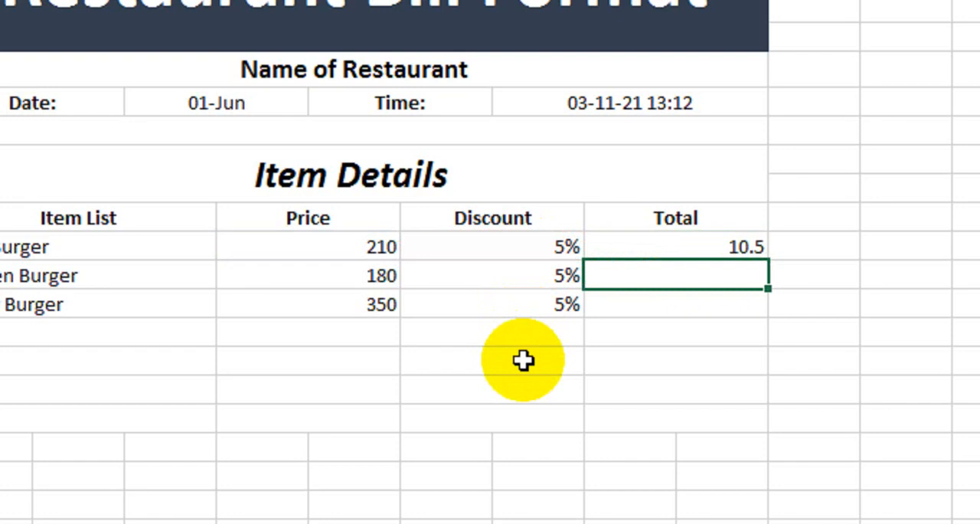
Put the row 12 Total's multiplication in parentheses and subtract the price from it, giving =(D12*F12)-D12
click(713, 250)
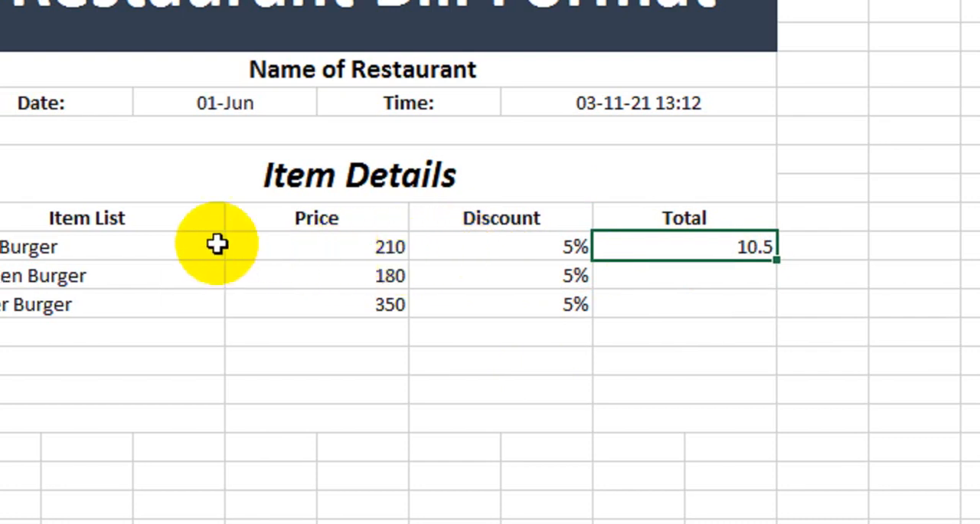
click(381, 253)
click(597, 253)
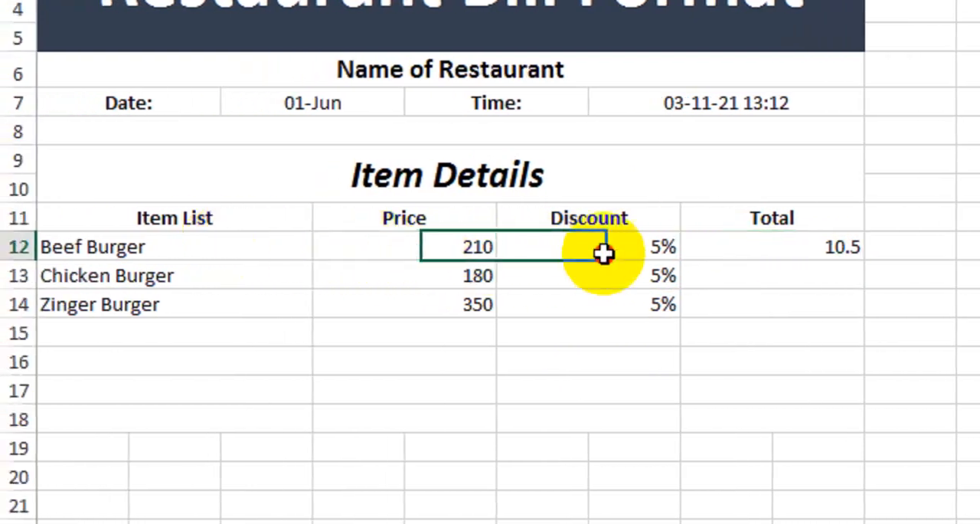
click(788, 257)
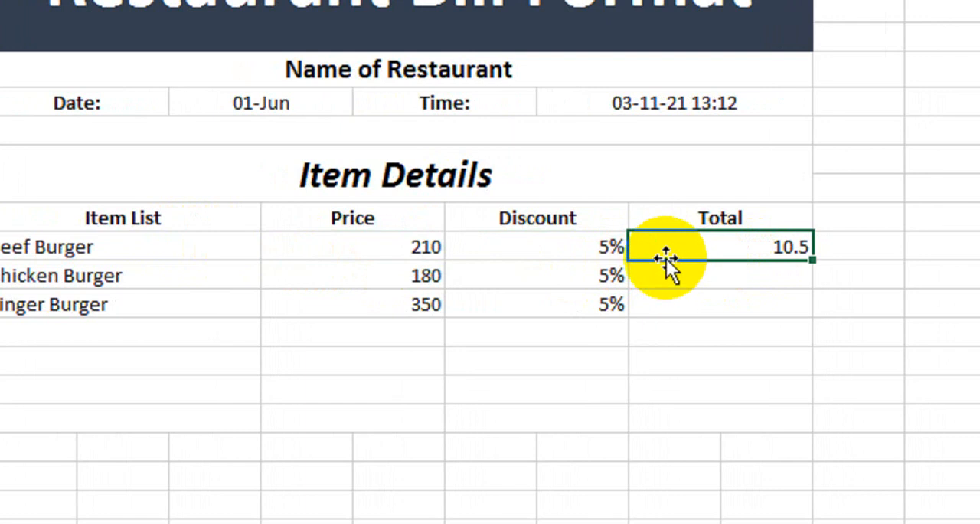
double_click(668, 254)
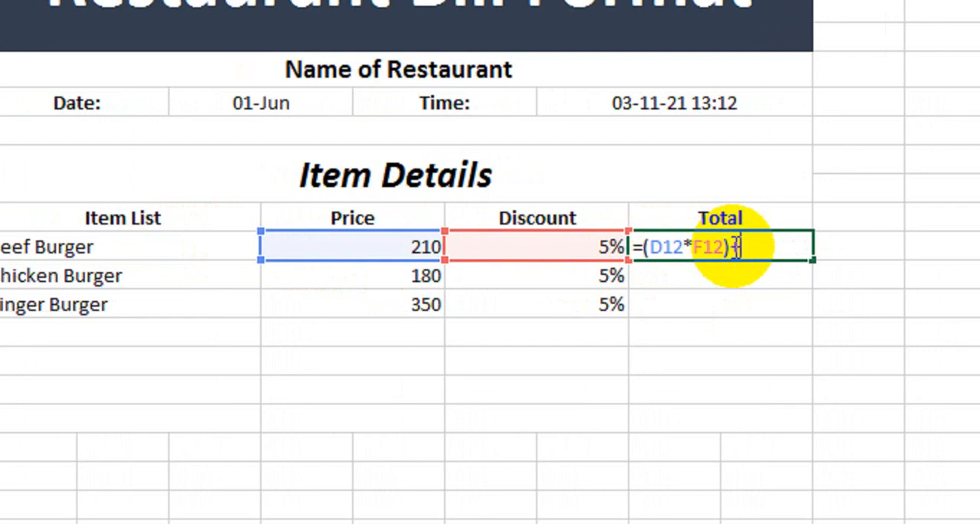
text(+)
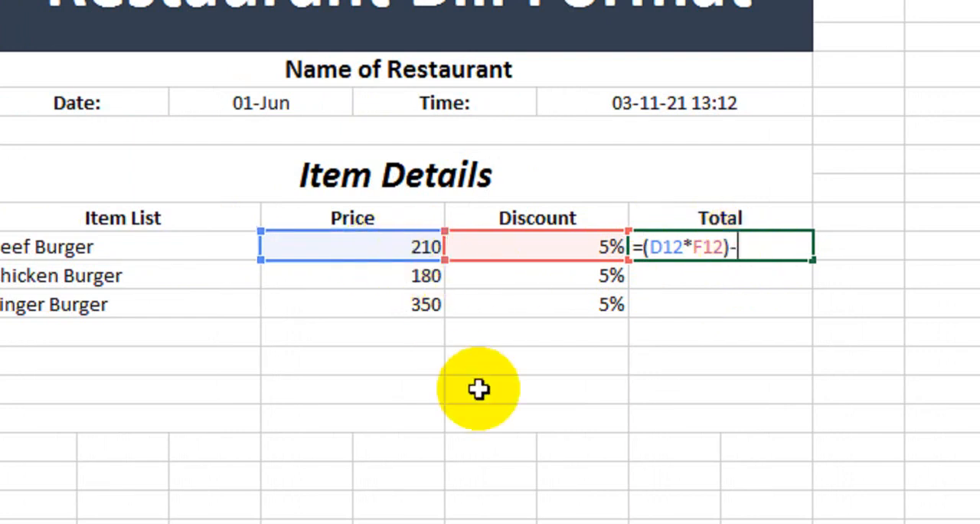
click(364, 244)
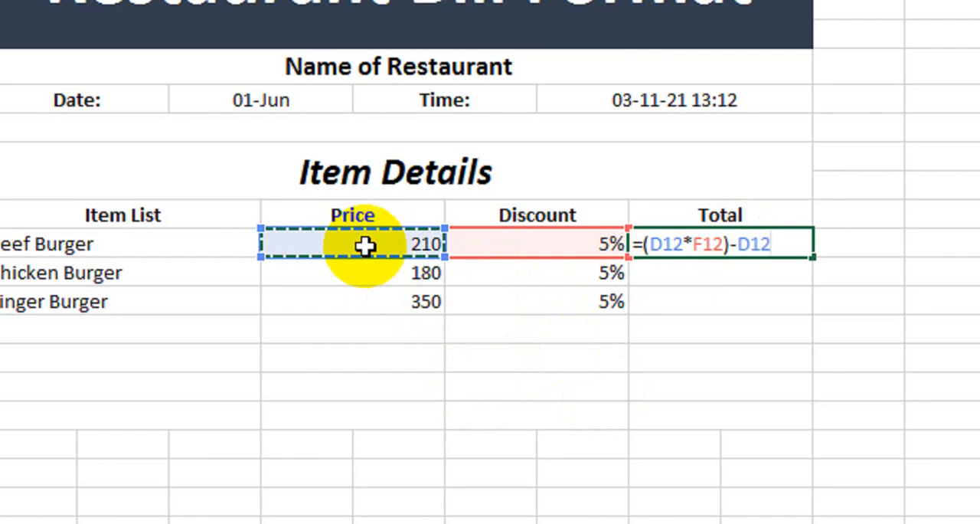
key(Return)
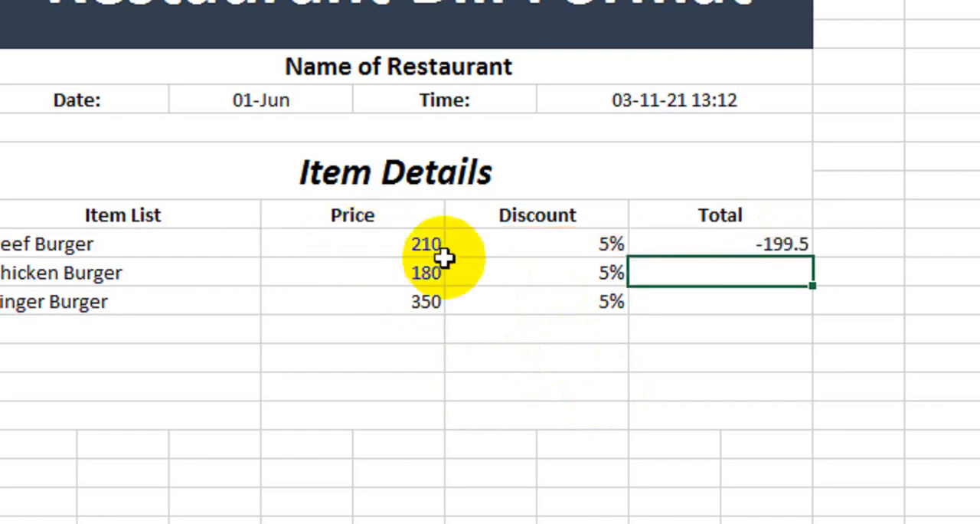
Reorder the row 12 Total formula to subtract the discount amount from the price, as =D12-(D12*F12)
click(713, 243)
double_click(713, 243)
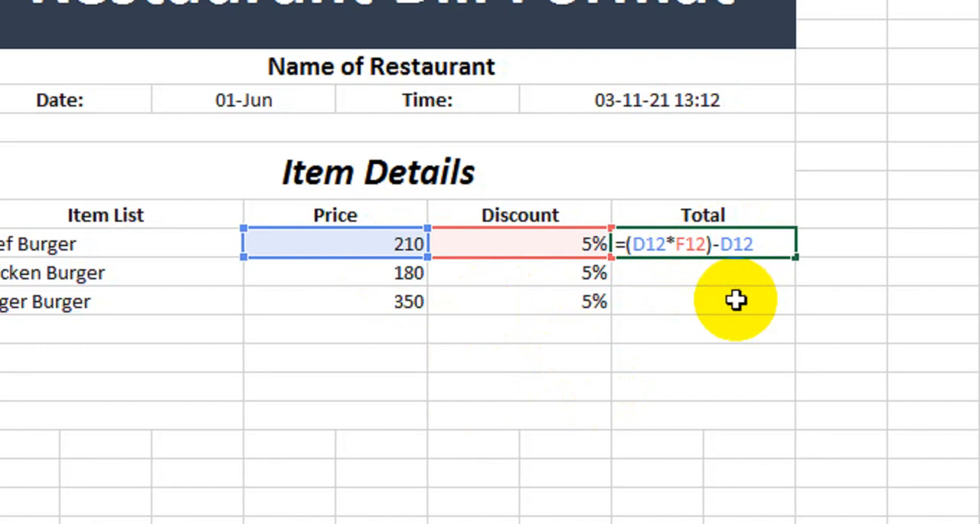
key(Delete)
key(Delete)
key(Delete)
key(Delete)
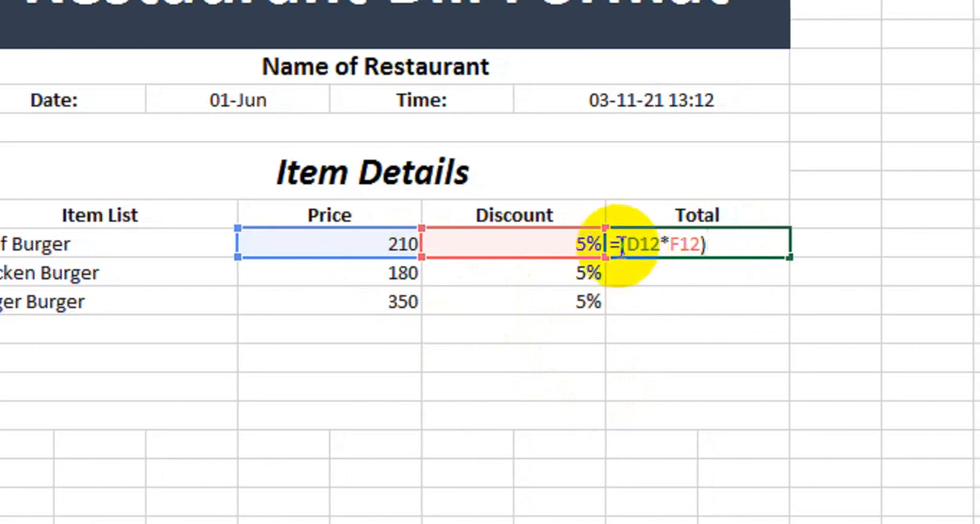
click(341, 244)
text(-)
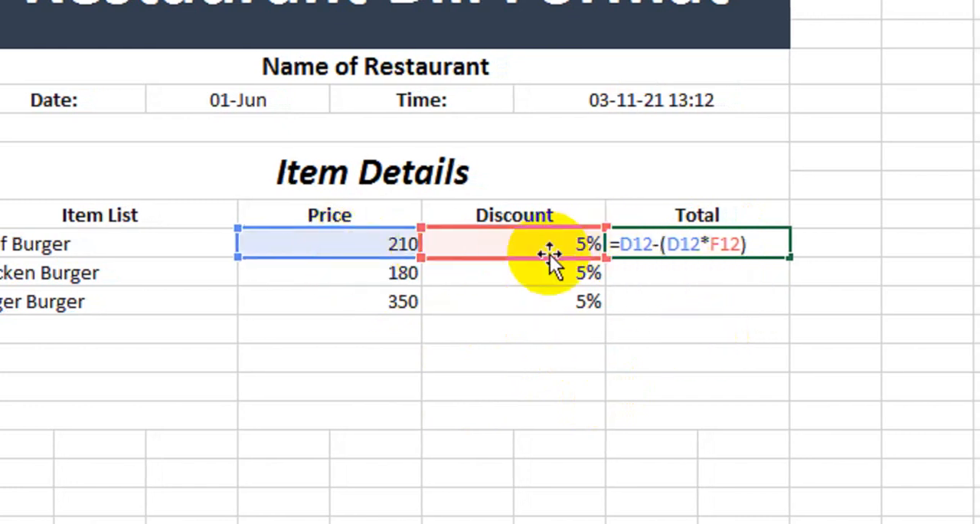
key(Return)
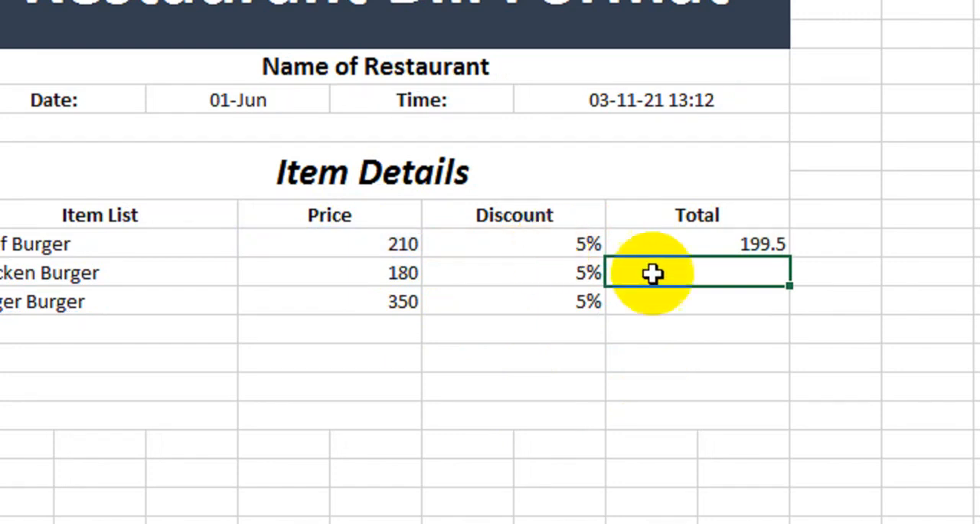
Check the row 12 Total formula and fill it down to row 18
click(689, 243)
double_click(656, 242)
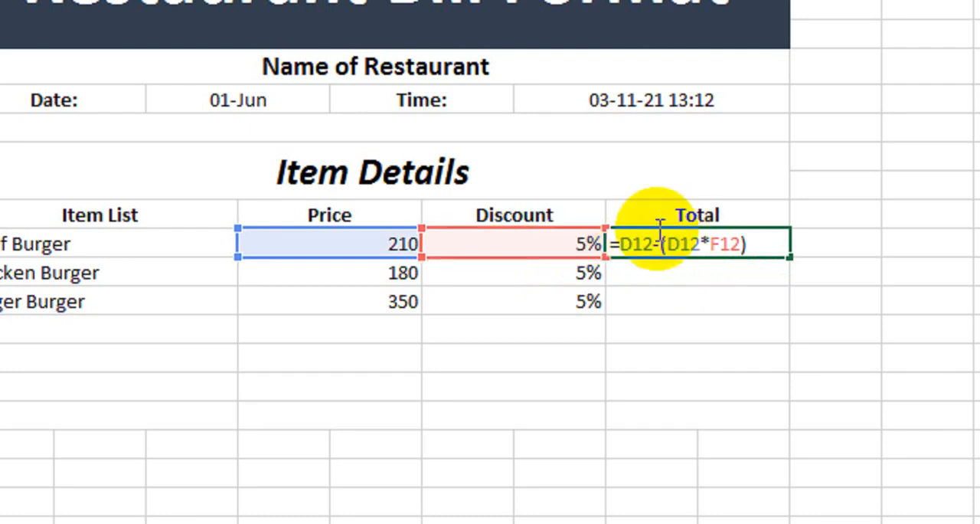
key(Return)
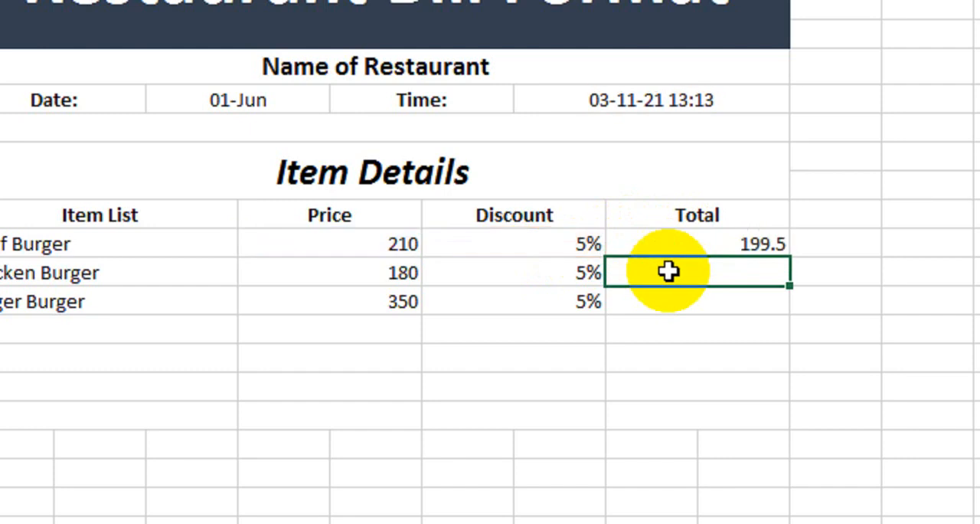
click(728, 250)
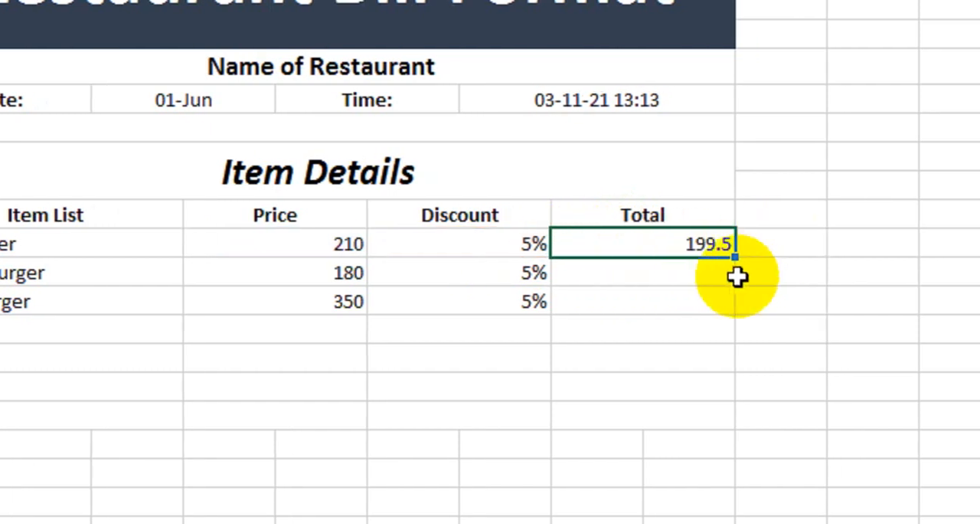
drag(788, 257, 766, 425)
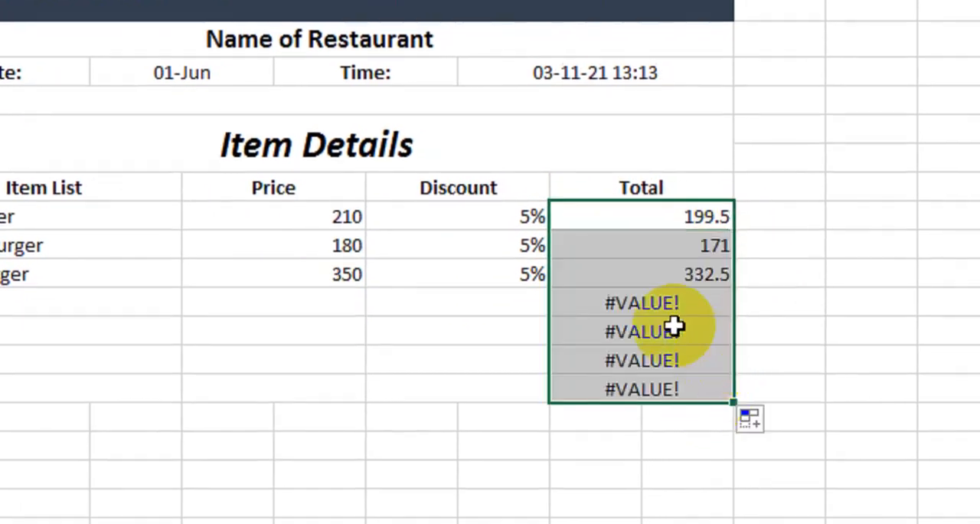
Try to wrap the row 12 Total formula in IFERROR with "" as the error value
double_click(596, 222)
click(563, 219)
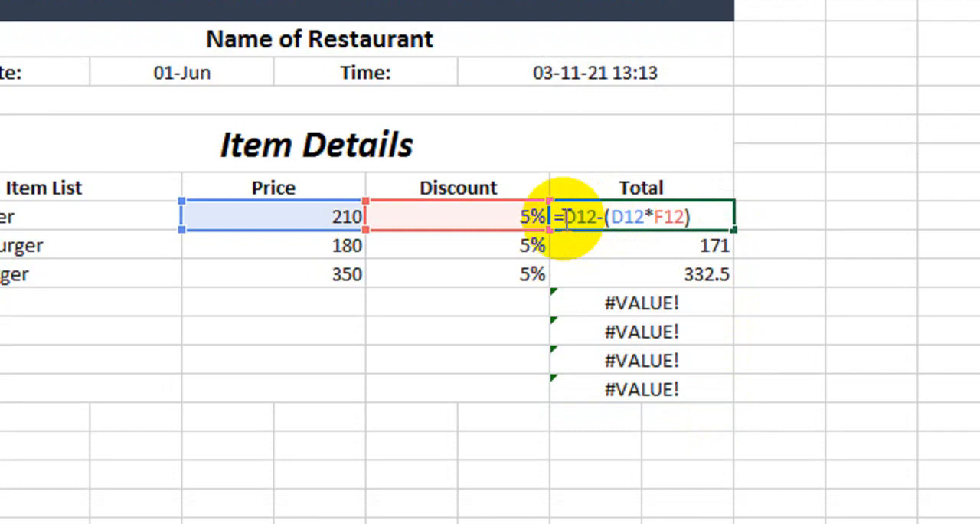
text(Ife)
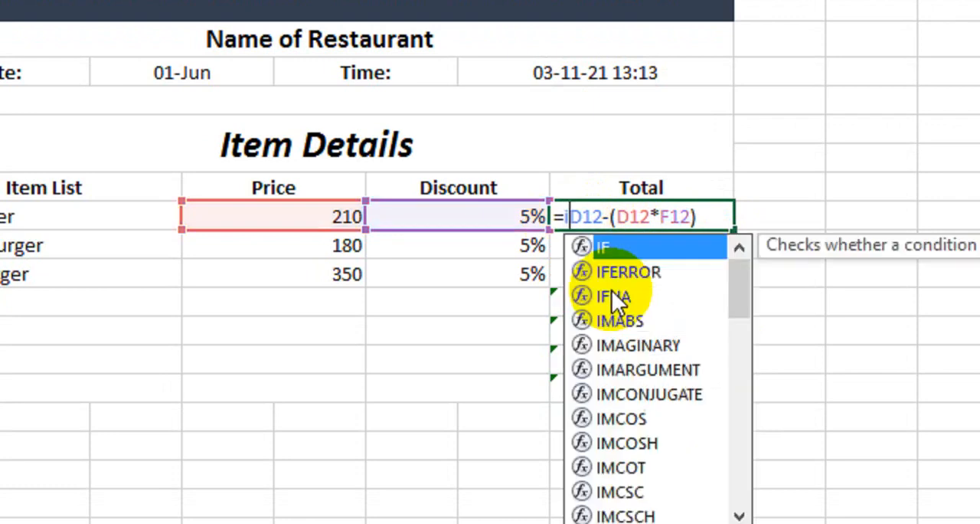
key(Tab)
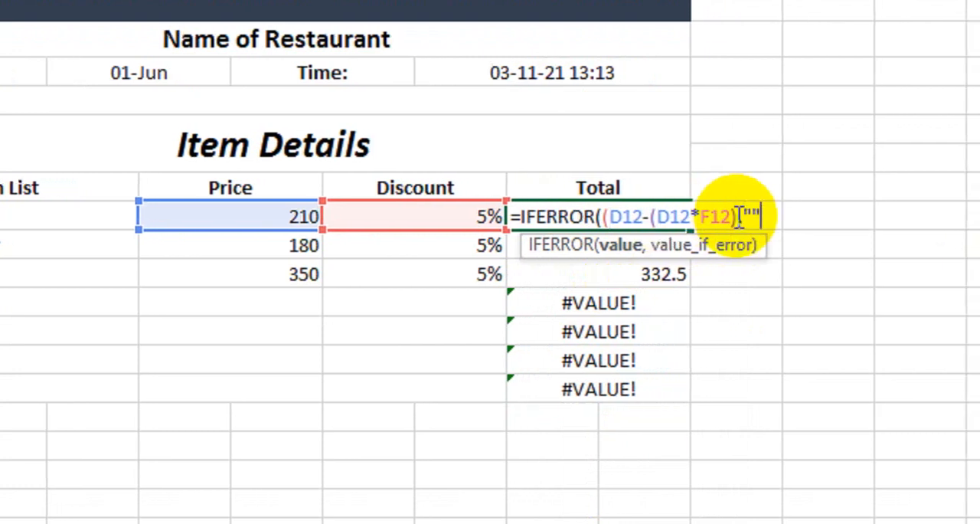
key(Return)
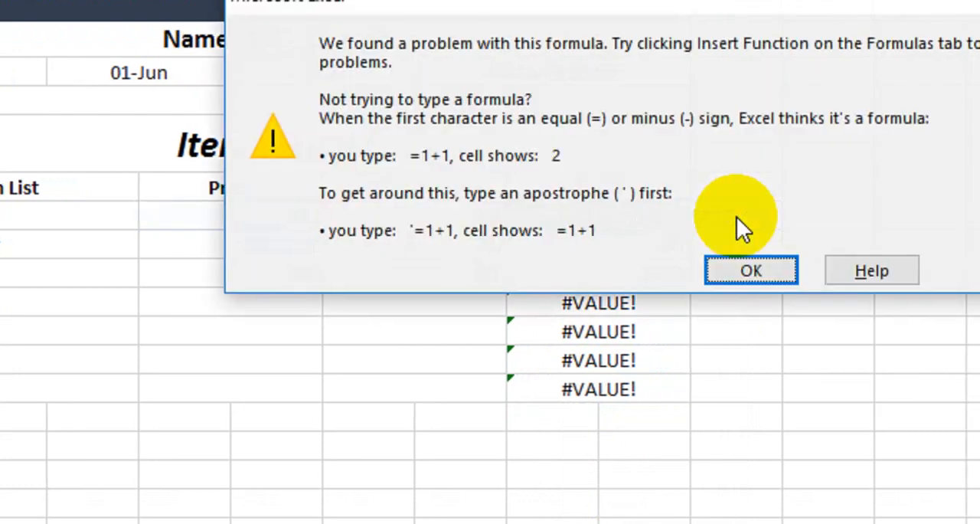
click(750, 268)
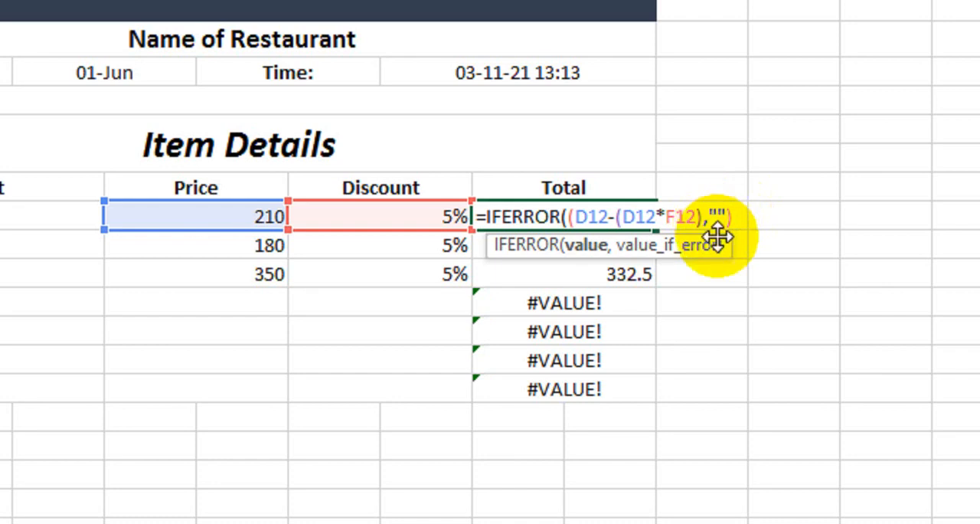
Correct the closing parentheses in the row 12 Total formula so it reads =IFERROR((D12-(D12*F12)),"")
key(Return)
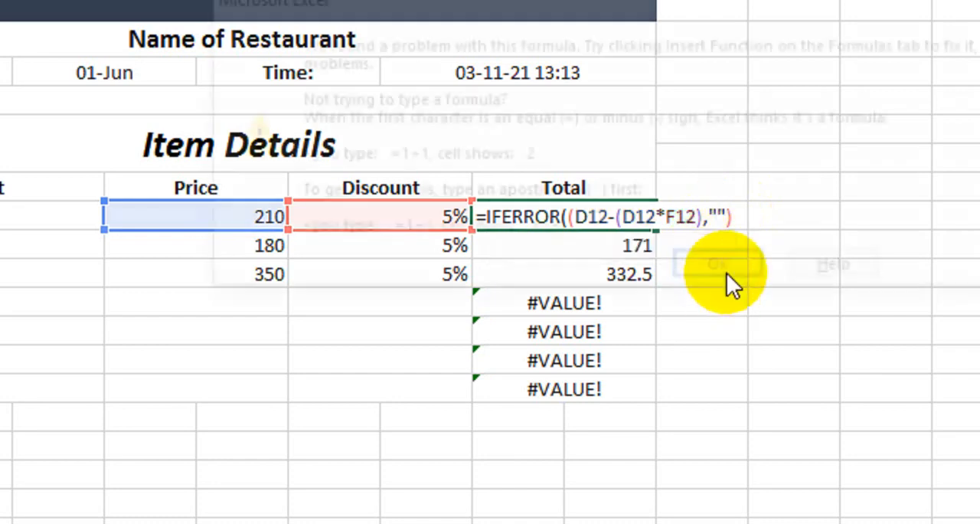
click(723, 272)
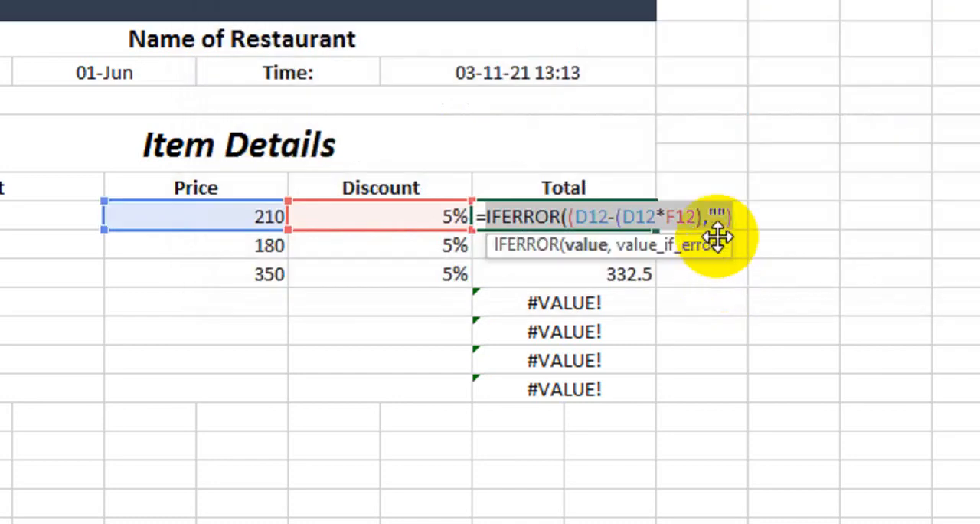
click(723, 218)
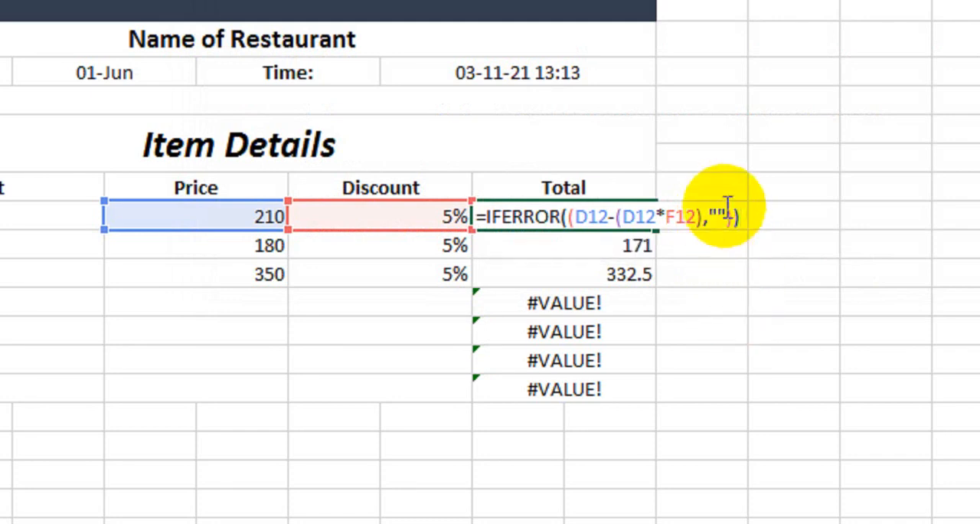
drag(721, 205, 706, 210)
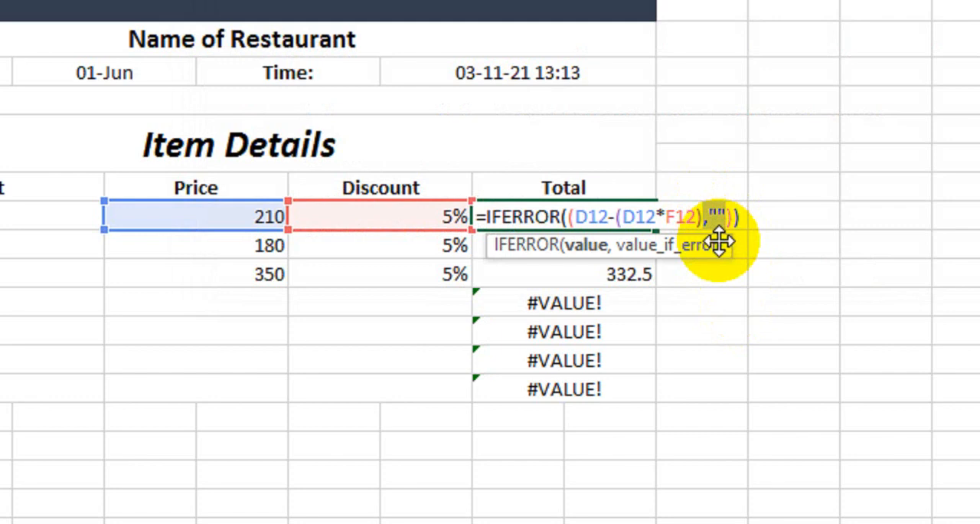
text(),)
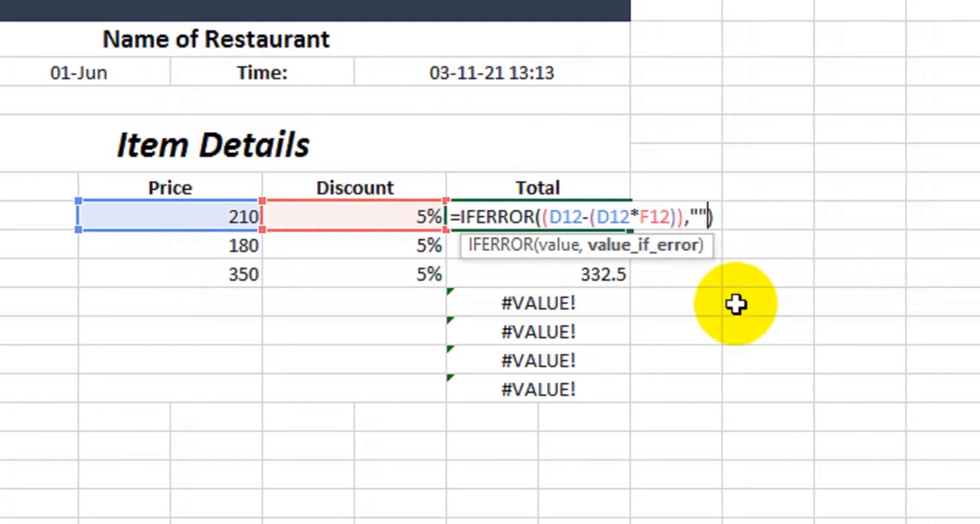
key(Return)
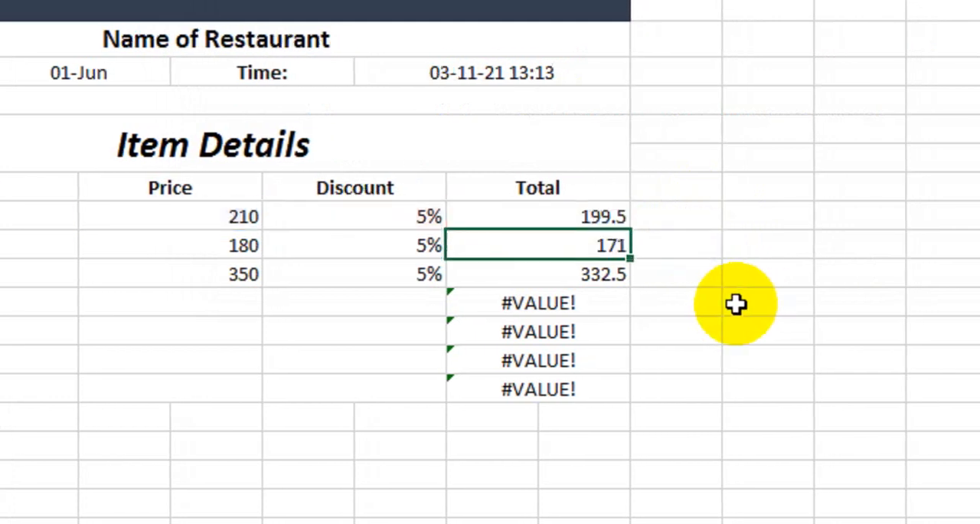
Fill the corrected IFERROR Total formula down from row 12 to row 18 and check the formula in row 12
click(617, 221)
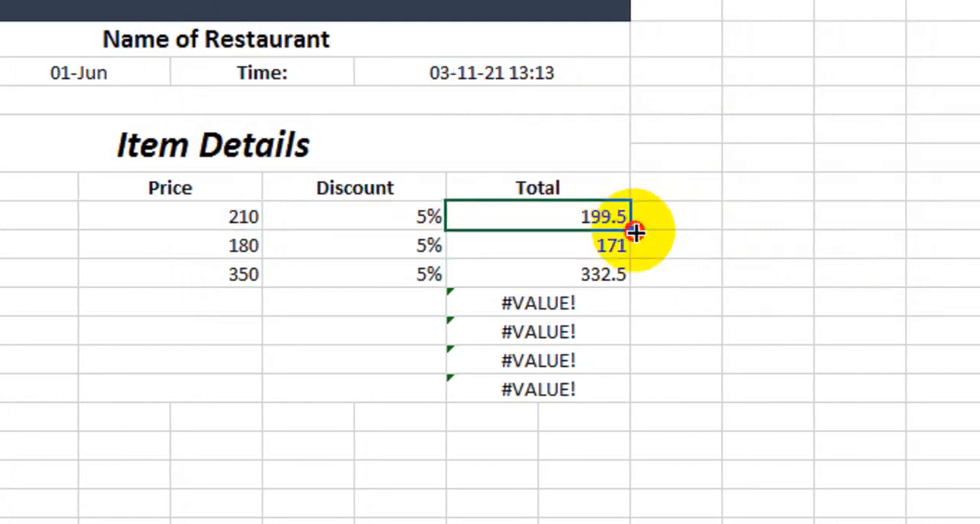
drag(636, 232, 608, 394)
double_click(597, 217)
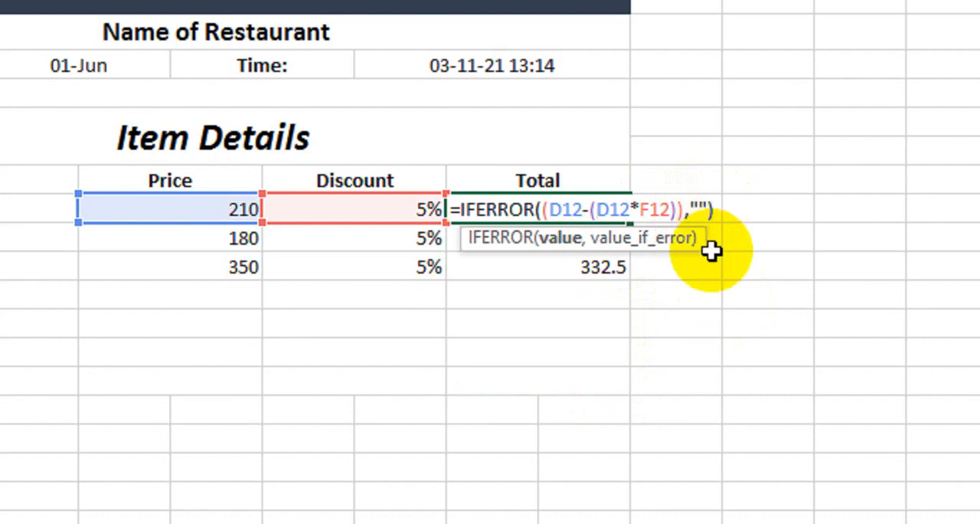
key(Return)
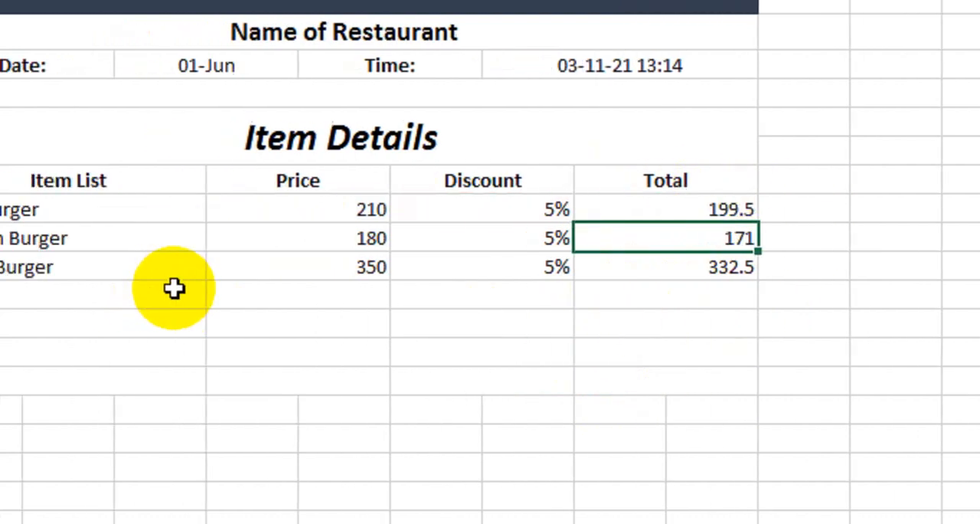
Choose Club Sandwich, Mayo Roll, Pasta and Zinger Burger as the items in rows 15 to 18 of the Item List
click(234, 287)
click(266, 294)
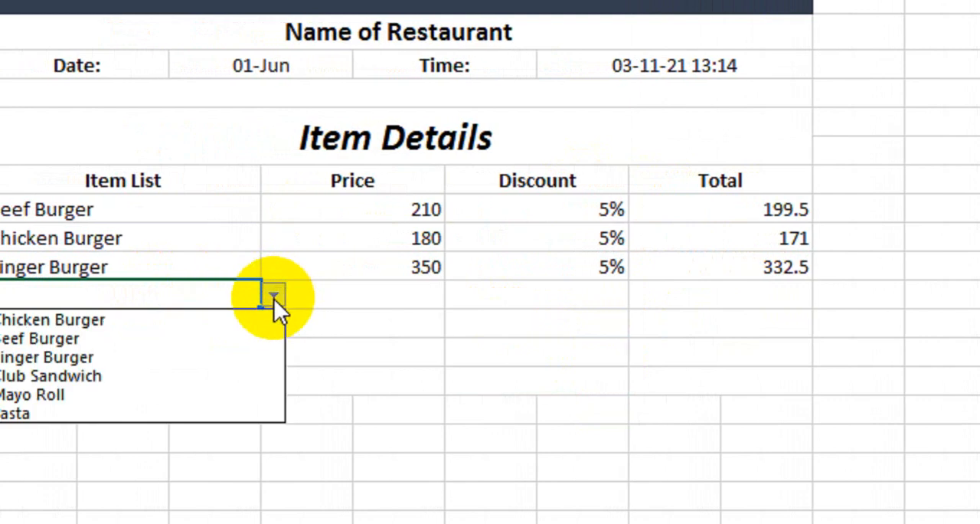
click(192, 377)
click(282, 331)
click(324, 325)
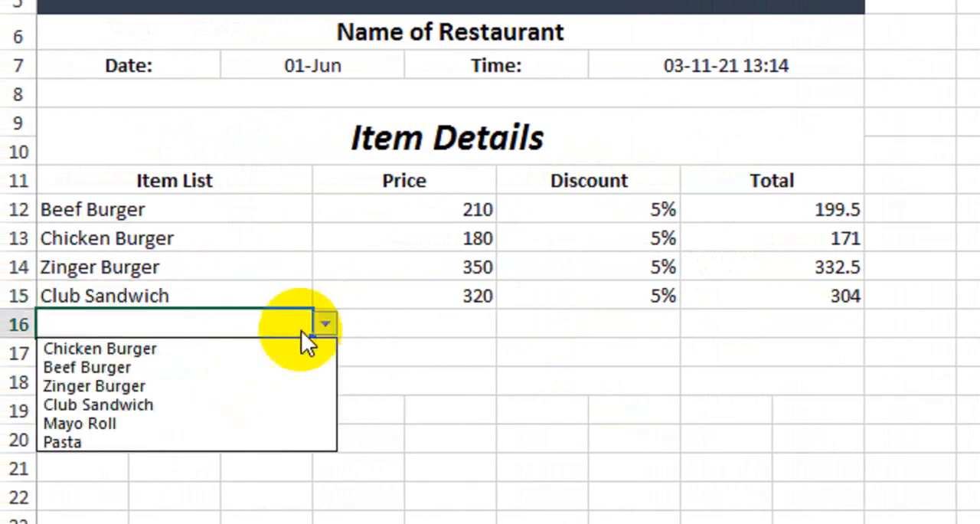
click(229, 421)
click(272, 343)
click(325, 328)
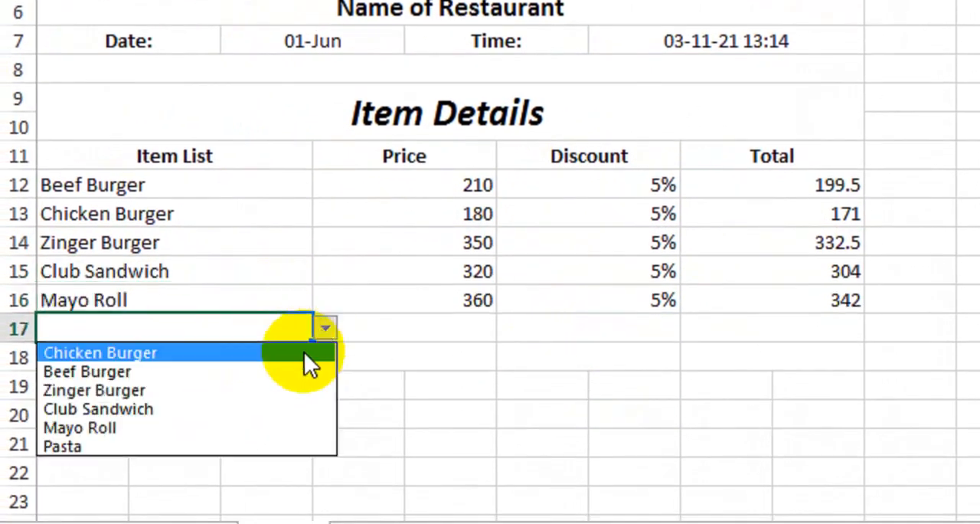
click(258, 406)
click(294, 314)
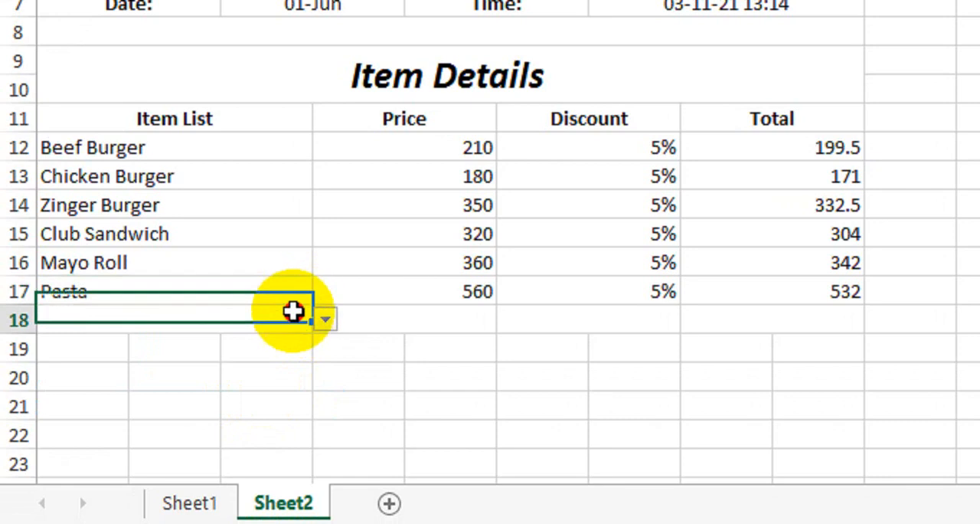
click(324, 320)
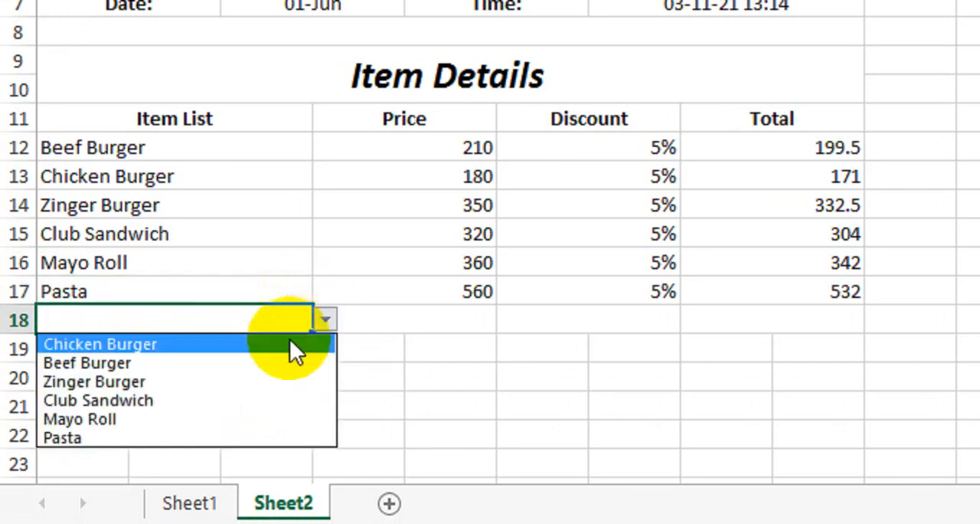
click(258, 383)
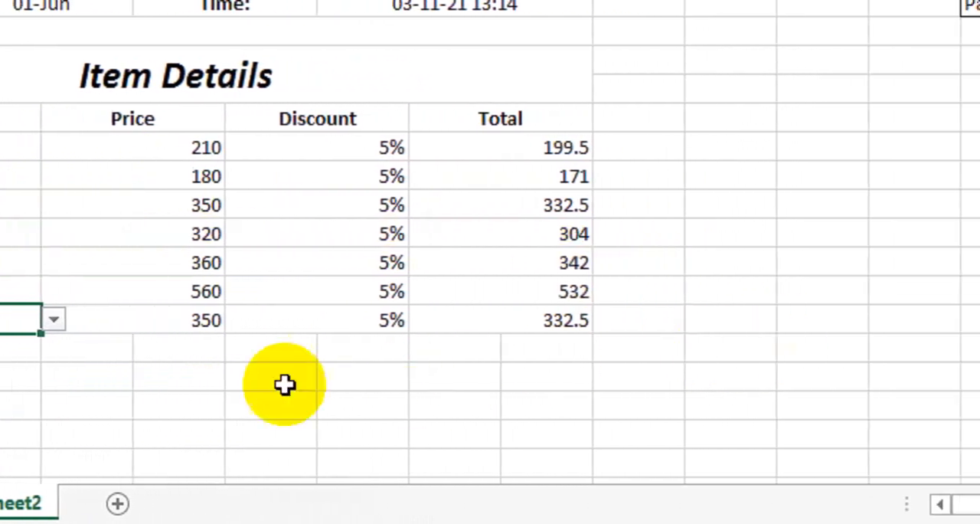
Merge columns D to G across in each of rows 19 to 22 below the item table
drag(112, 348, 379, 355)
drag(470, 355, 492, 355)
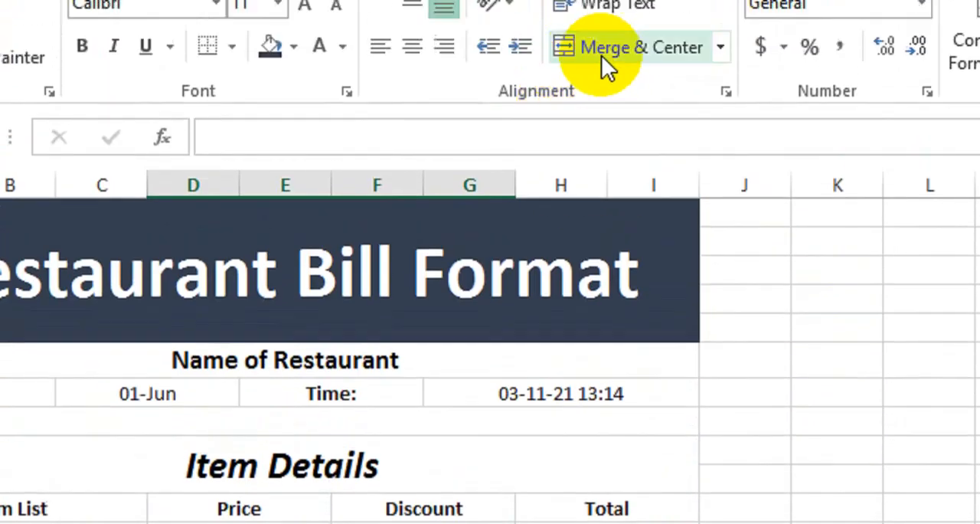
click(601, 55)
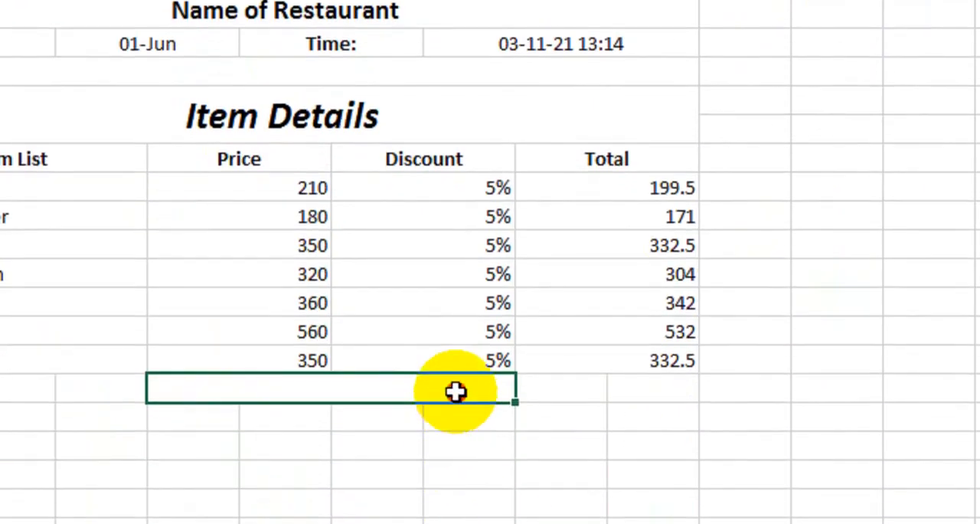
drag(455, 391, 456, 481)
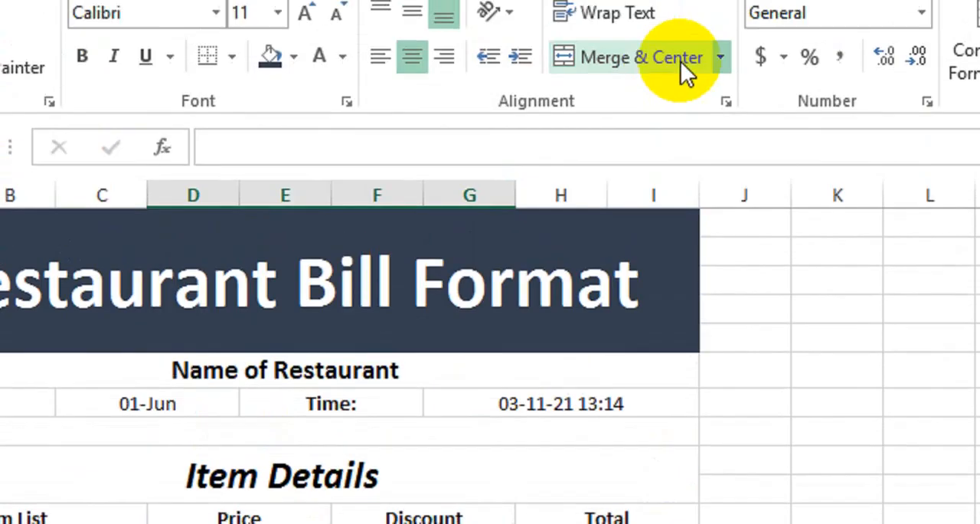
click(722, 122)
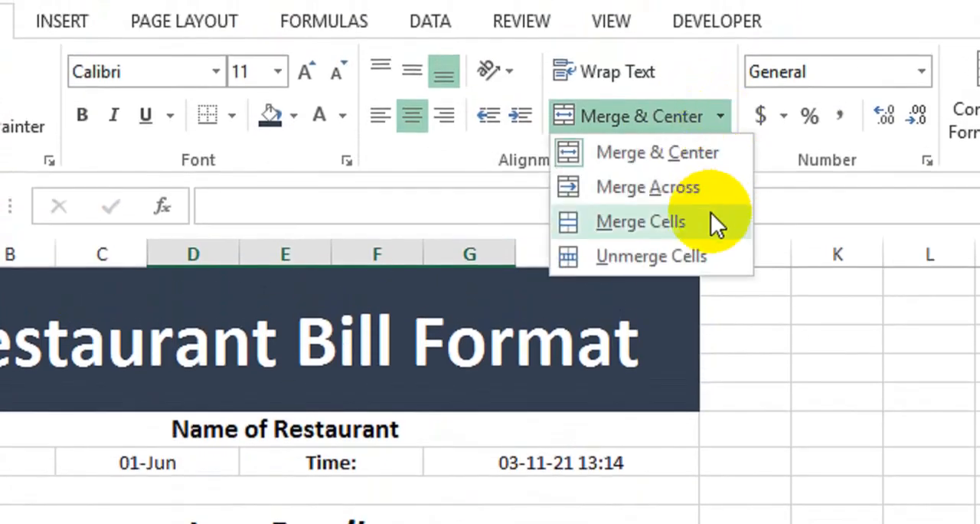
click(689, 187)
Enter a bold, right-aligned "Total Amount:" label in D19 and copy its formatting to the merged cells in rows 20 to 22
click(422, 392)
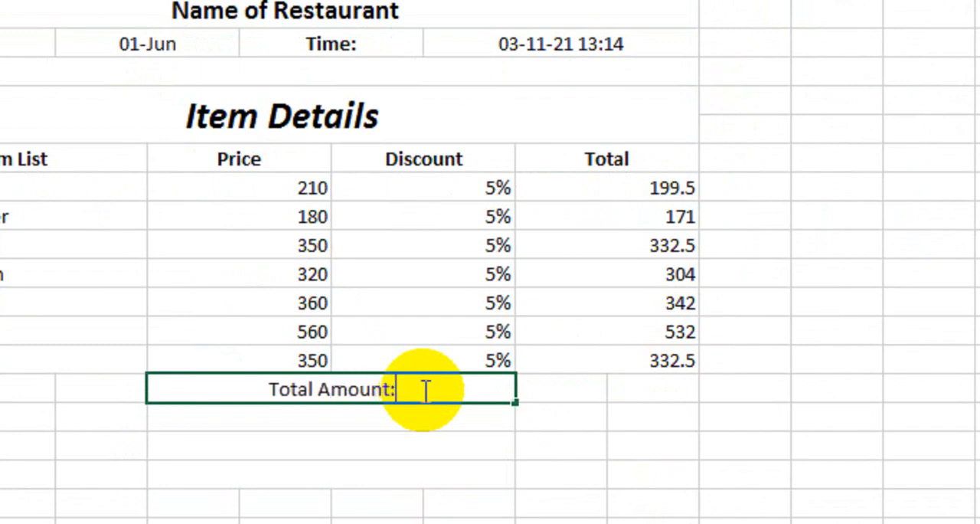
key(Return)
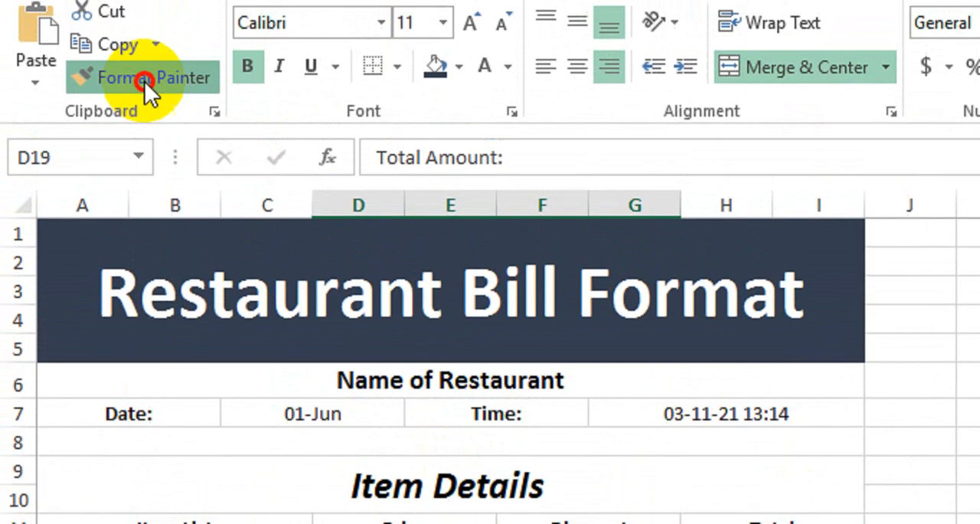
click(122, 144)
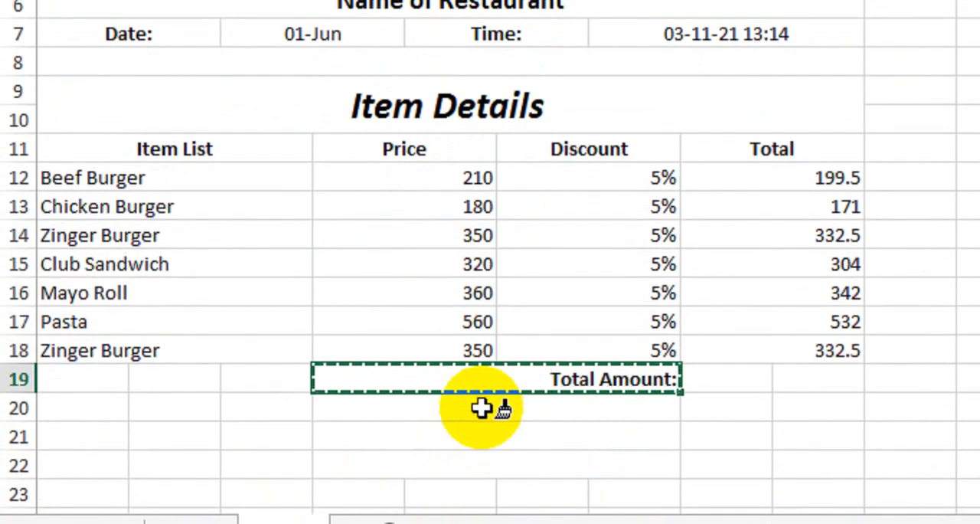
drag(482, 408, 483, 466)
Enter the labels "GST:", "Apply:" and "Total Bill Amount:" in the merged cells of rows 20, 21 and 22
click(533, 416)
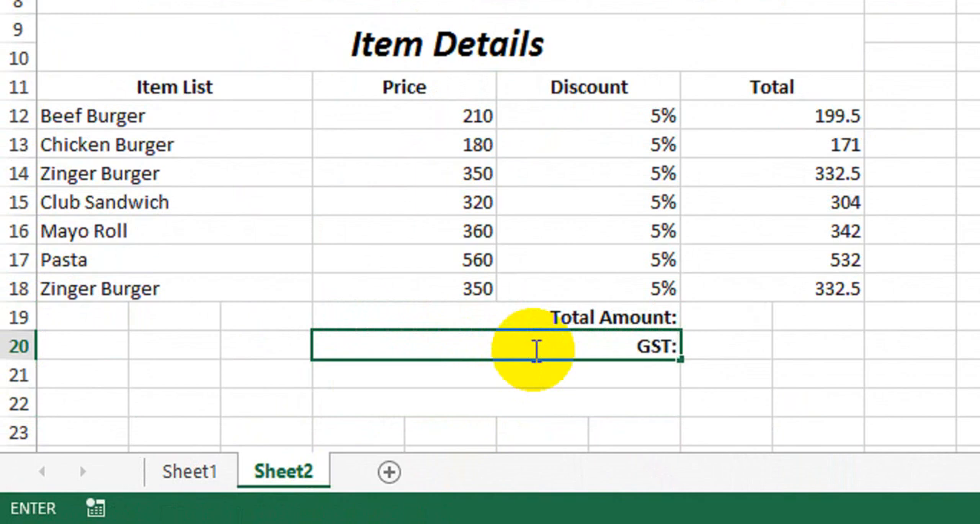
key(Return)
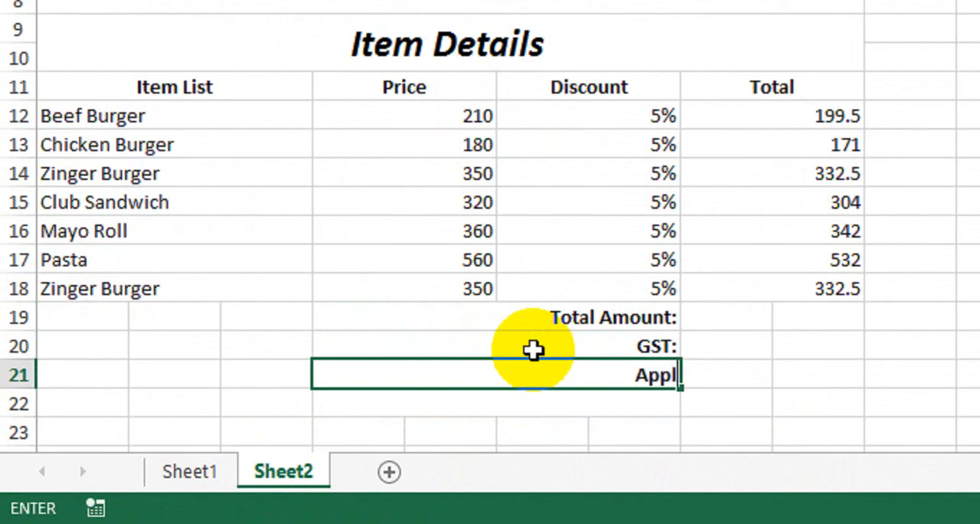
key(Return)
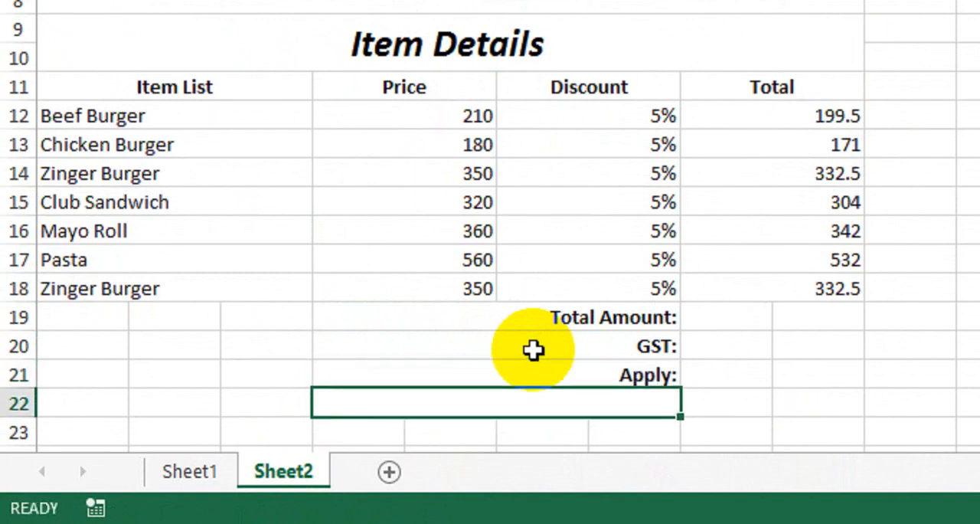
text(T)
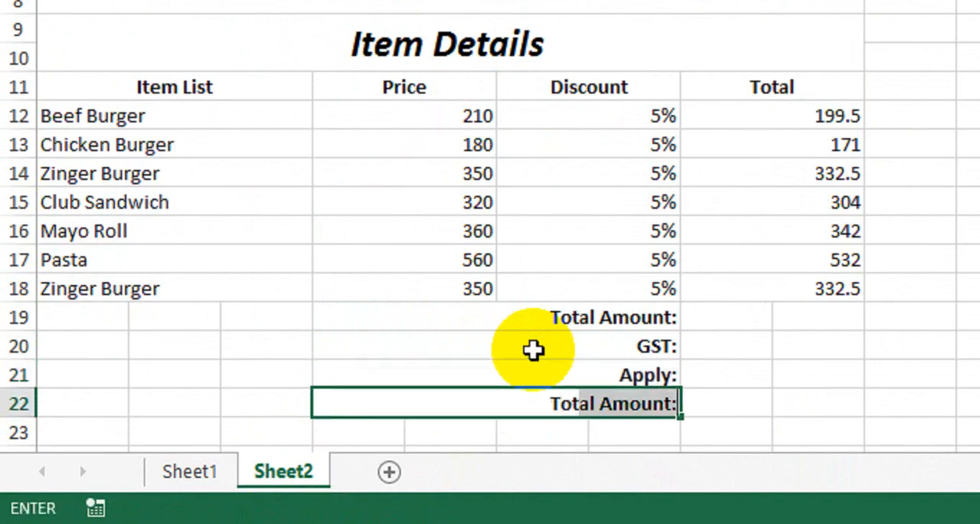
text(otal )
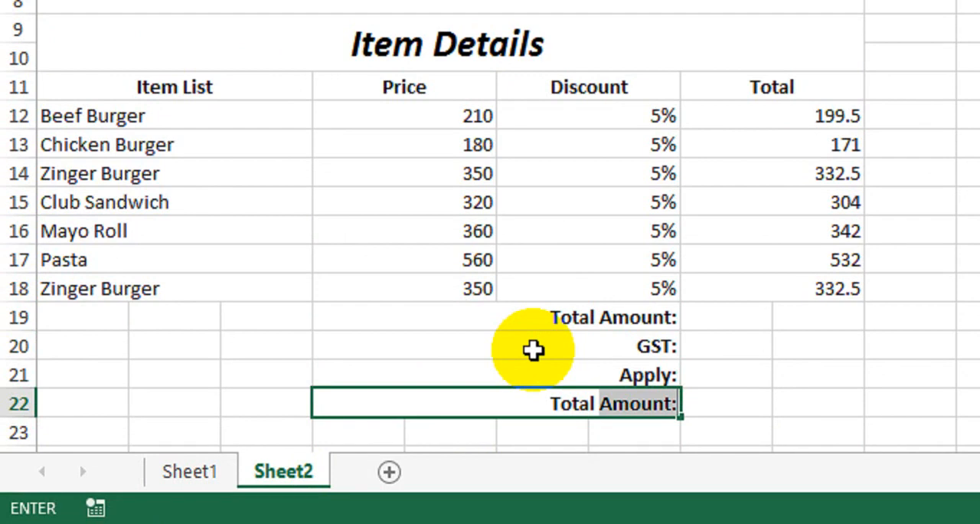
text(Bill Amount:)
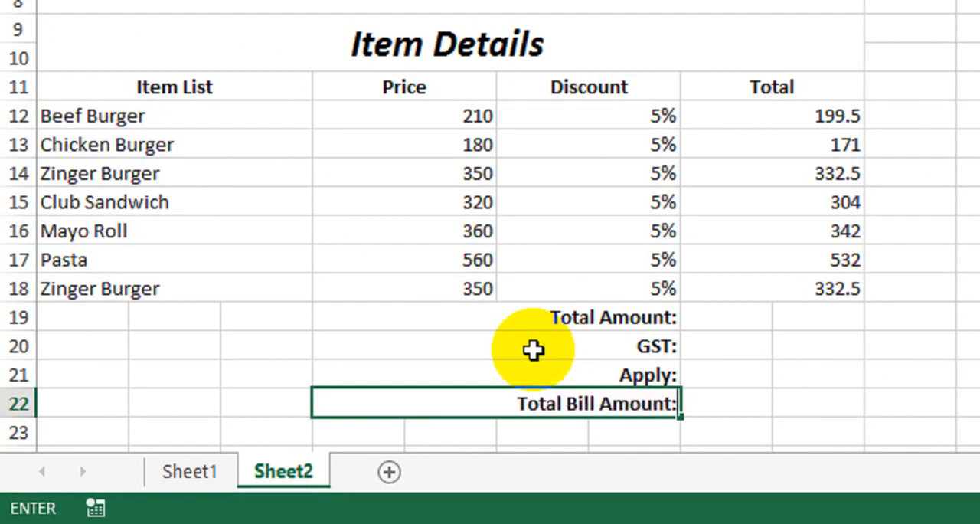
key(Return)
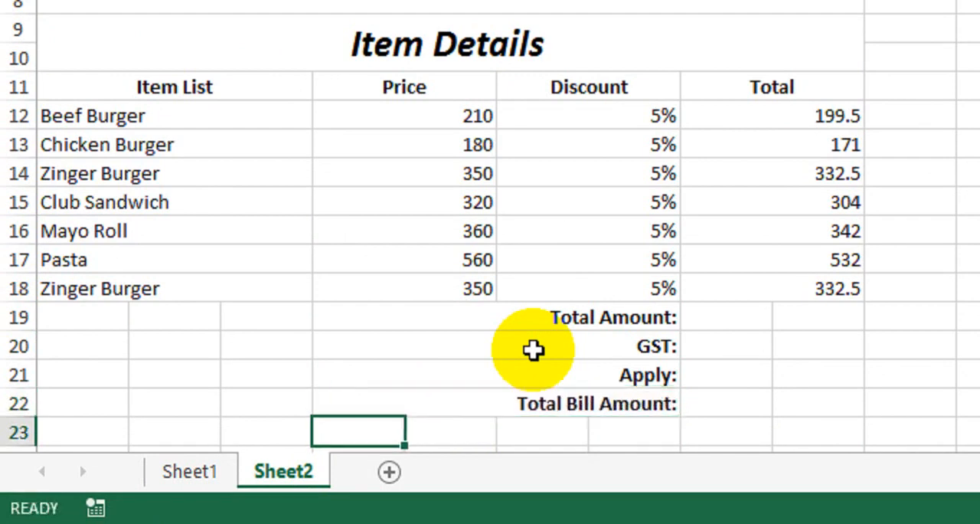
Merge columns H and I across in each of rows 19 to 22 beside the summary labels
drag(694, 319, 827, 317)
click(721, 72)
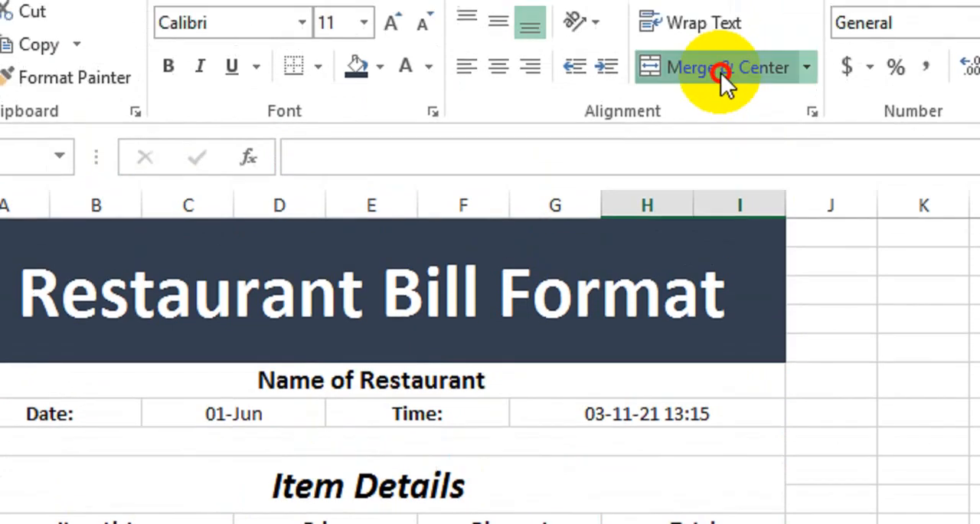
drag(691, 462, 691, 418)
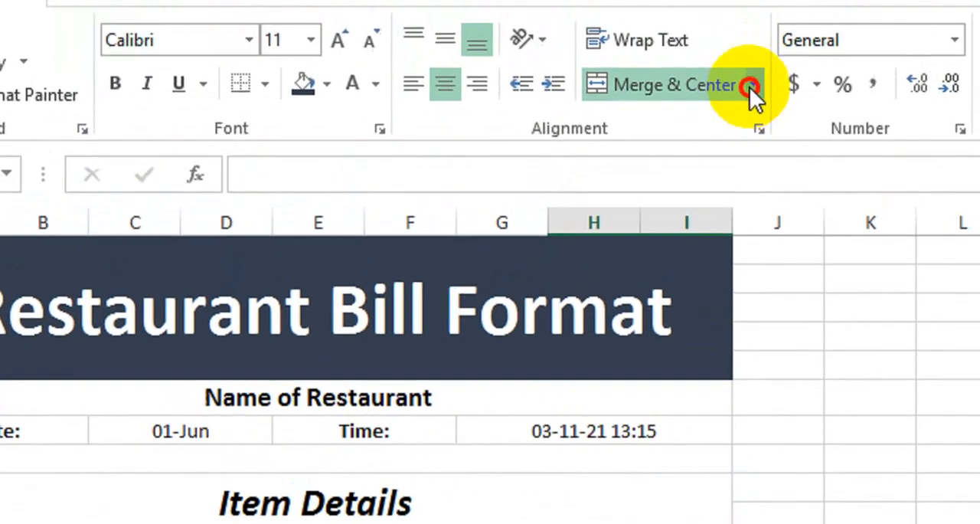
click(749, 95)
click(709, 203)
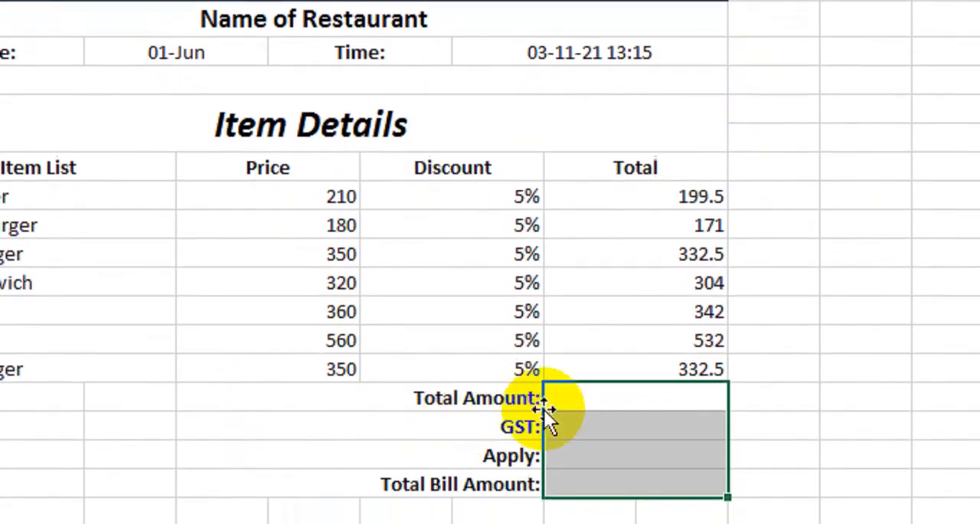
Sum the item totals beside the Total Amount label with =SUM(H12:I18)
click(569, 392)
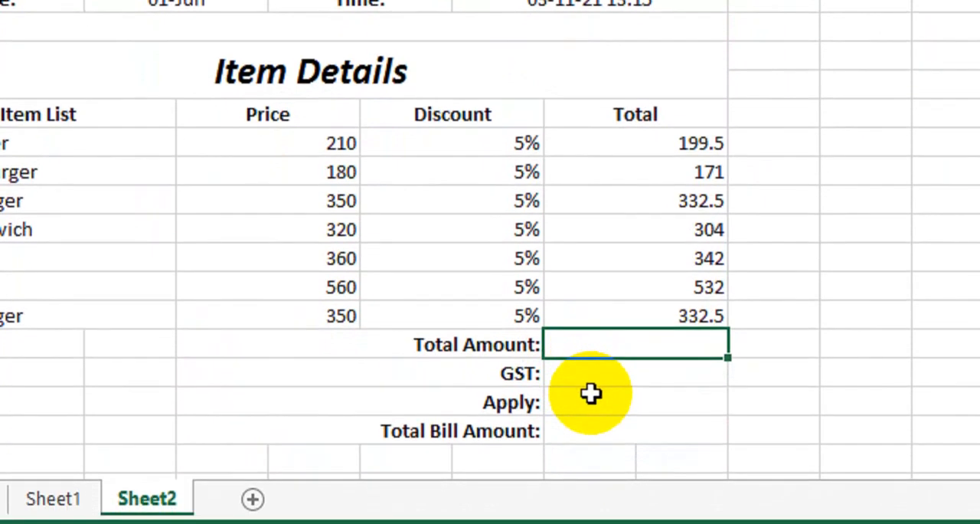
text(=sum)
key(Tab)
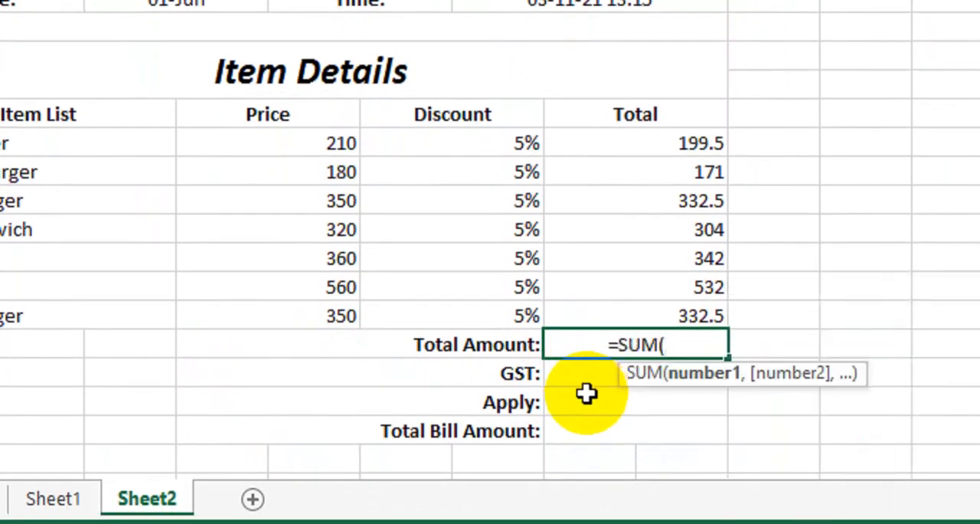
drag(612, 135, 612, 309)
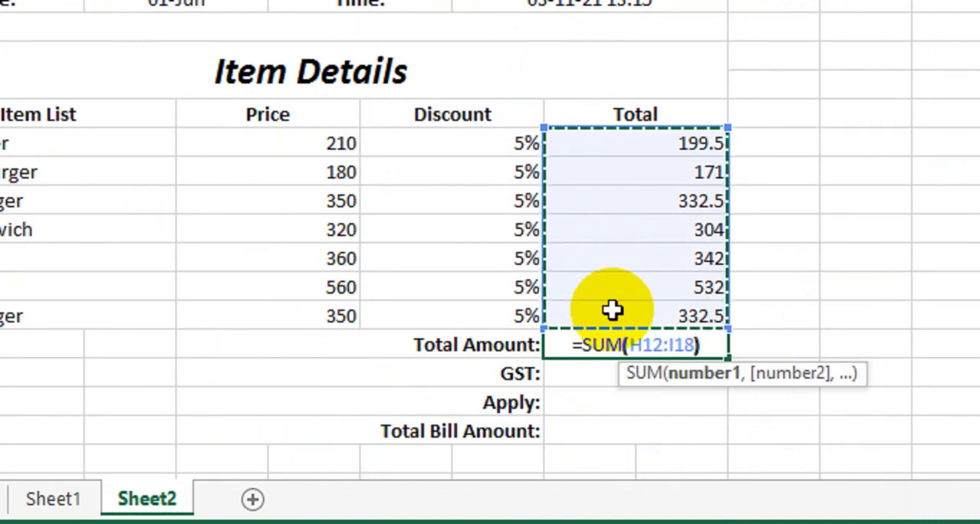
text())
key(Return)
Enter a GST rate of 13% beside its label and make the summary value cells bold and centred
drag(634, 343, 641, 387)
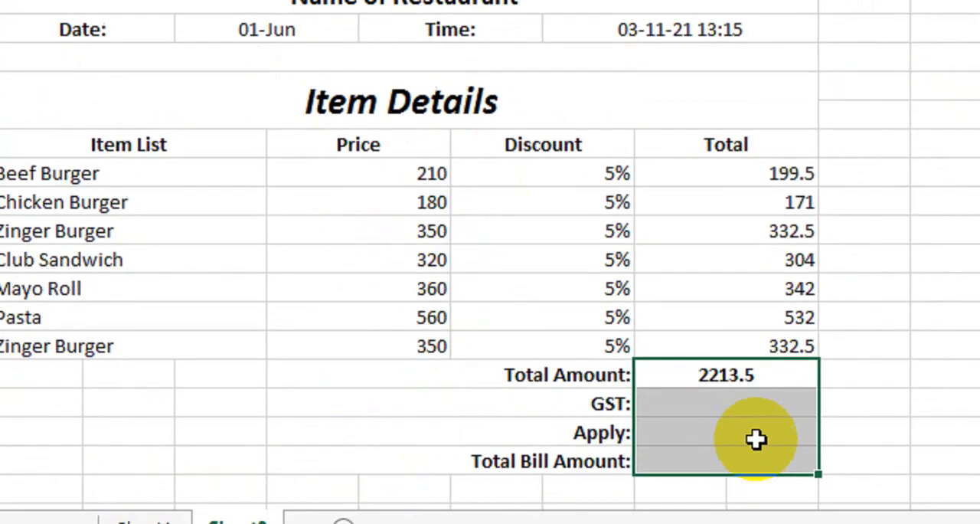
click(739, 396)
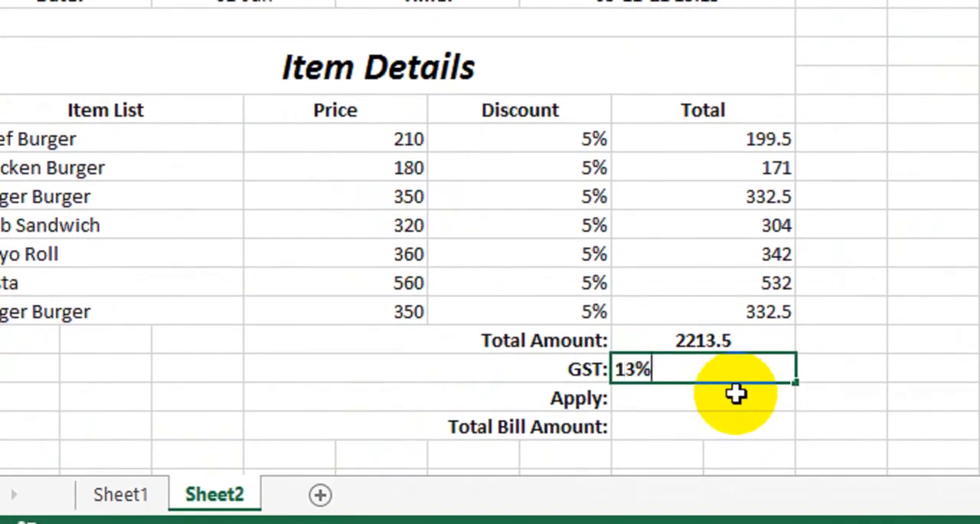
key(Return)
click(777, 369)
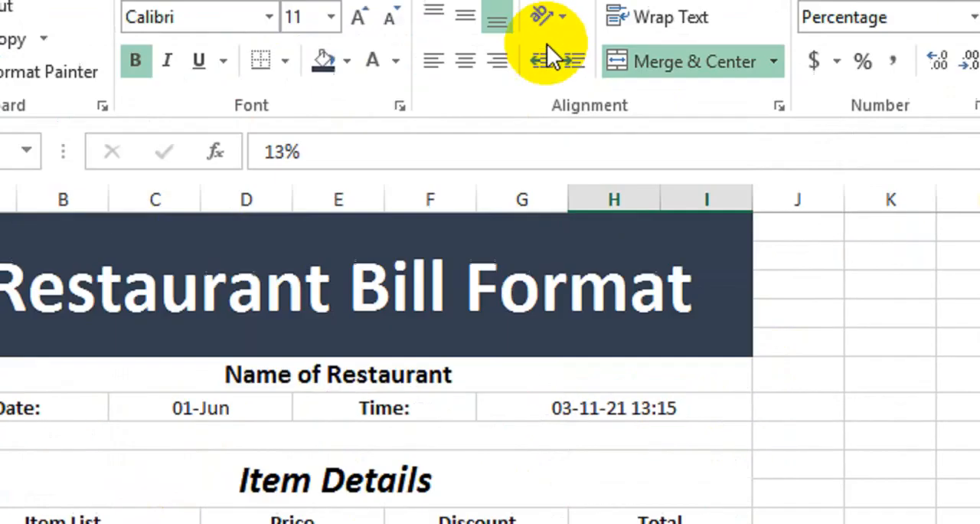
click(465, 121)
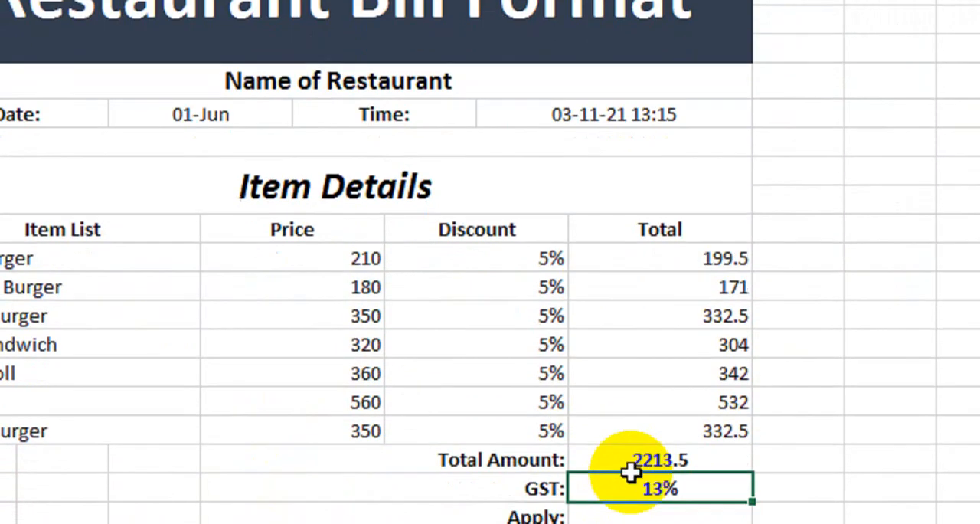
drag(635, 418, 635, 448)
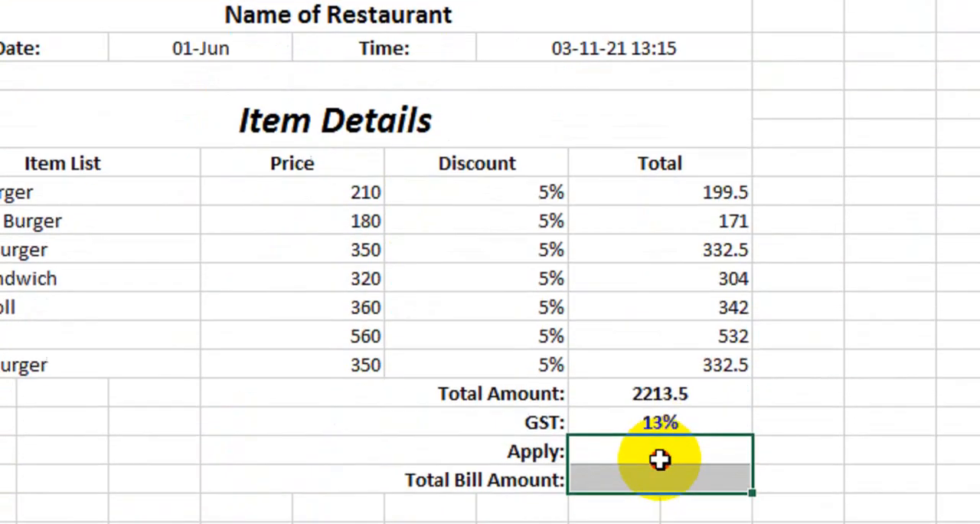
Calculate the GST amount beside the Apply label with =H19*H20
click(654, 406)
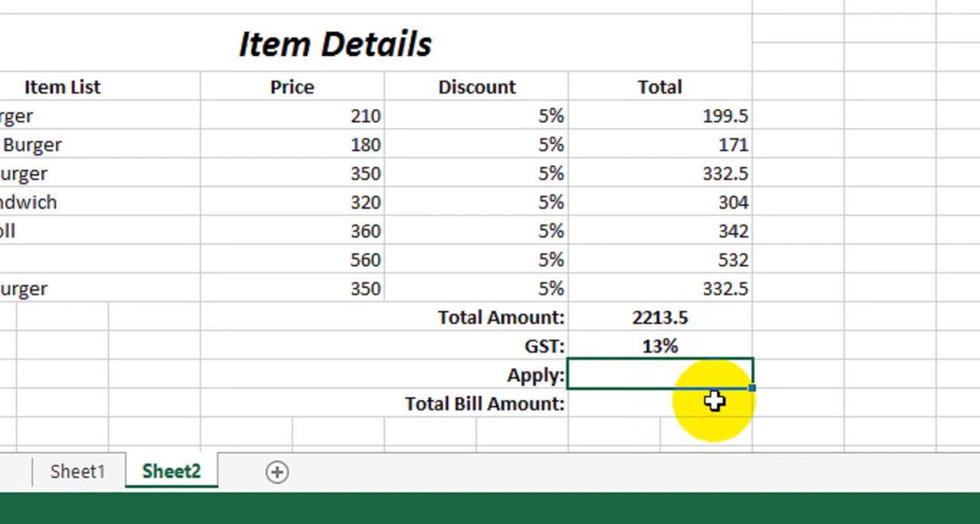
text(=)
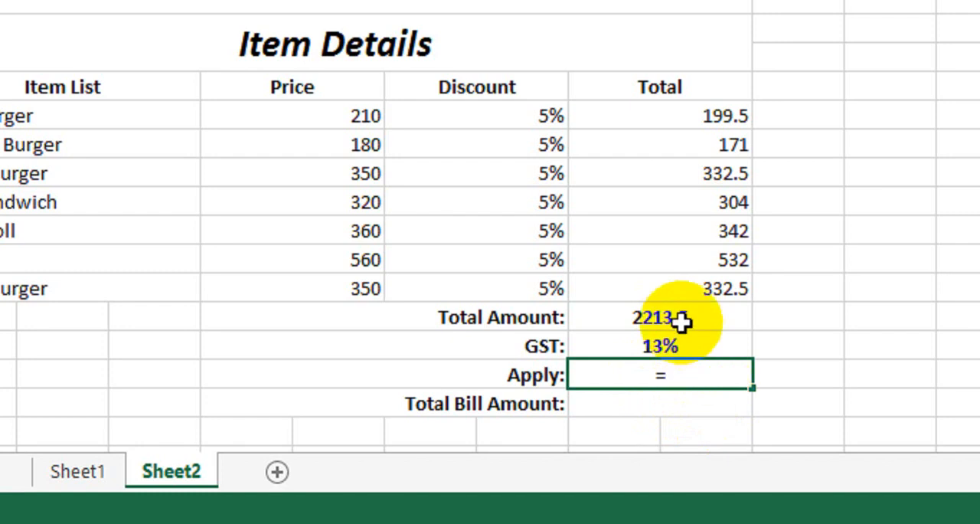
click(670, 317)
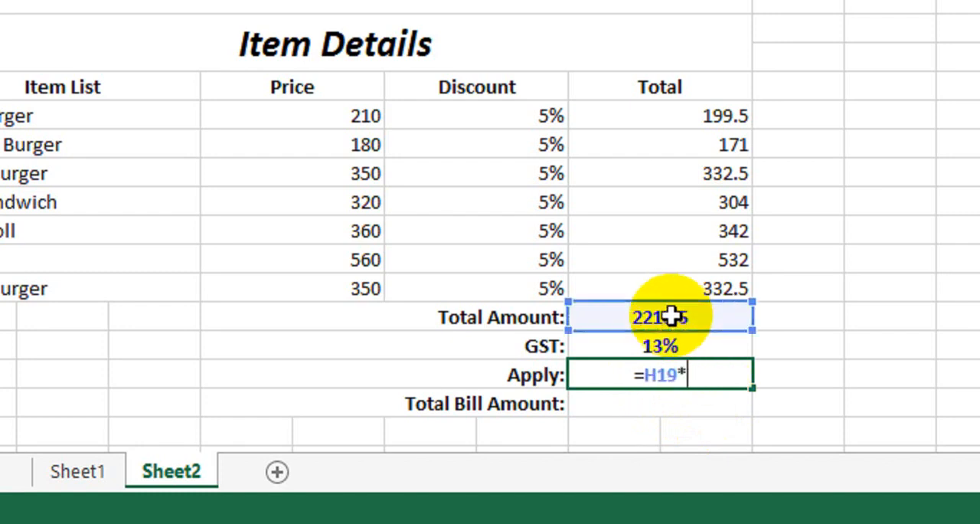
click(670, 346)
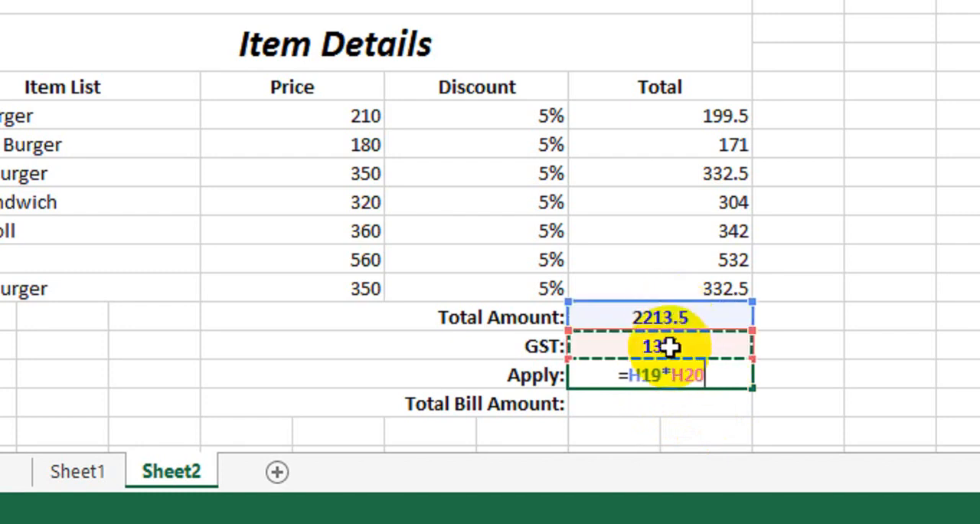
key(Return)
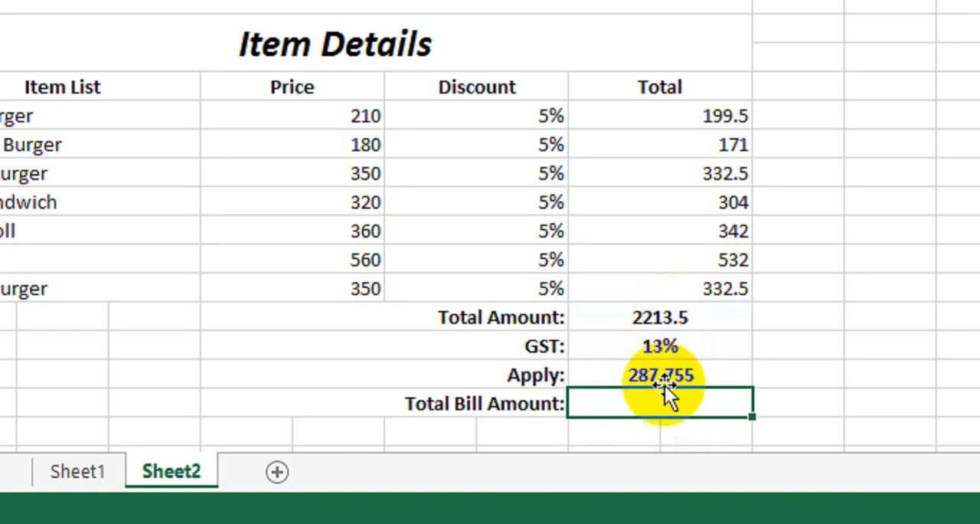
Calculate the total bill amount beside its label with =SUM(H19,H21), adding the total amount and the applied GST
click(693, 318)
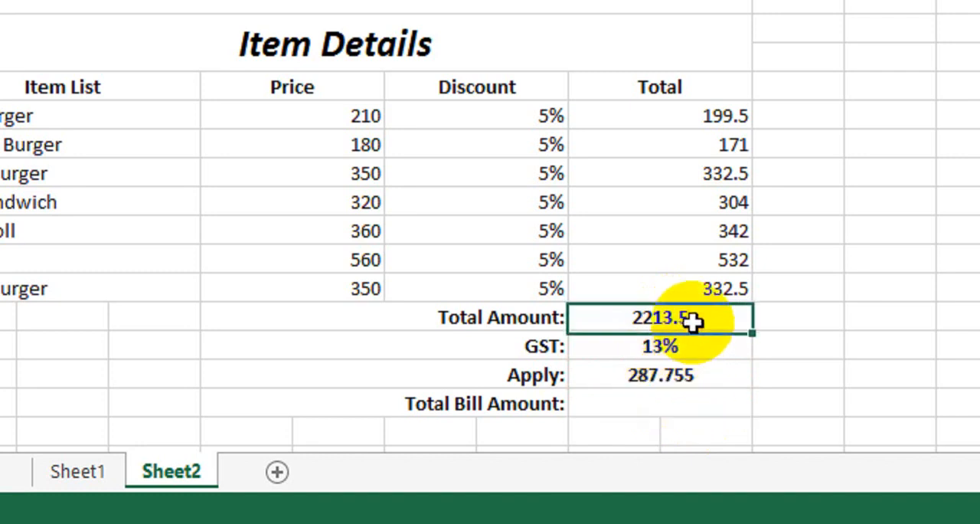
click(694, 345)
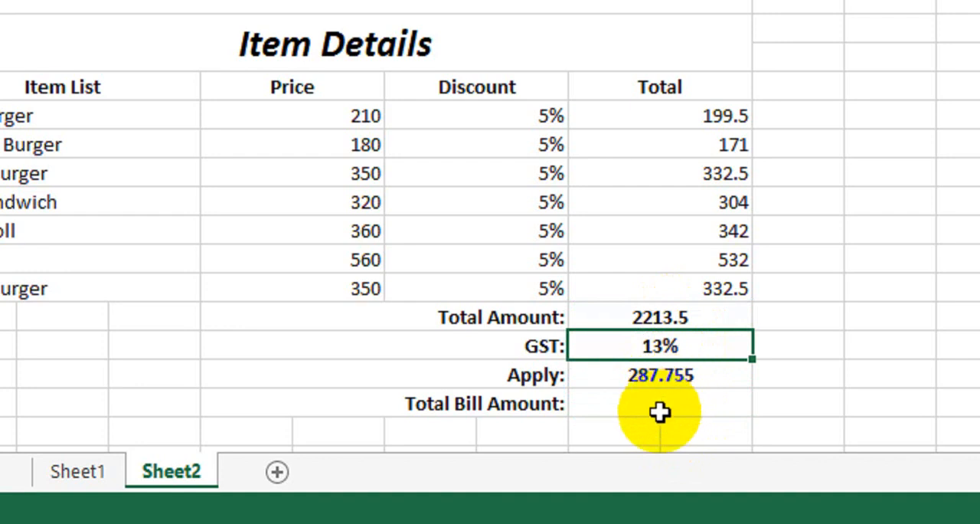
click(660, 408)
text(=sum)
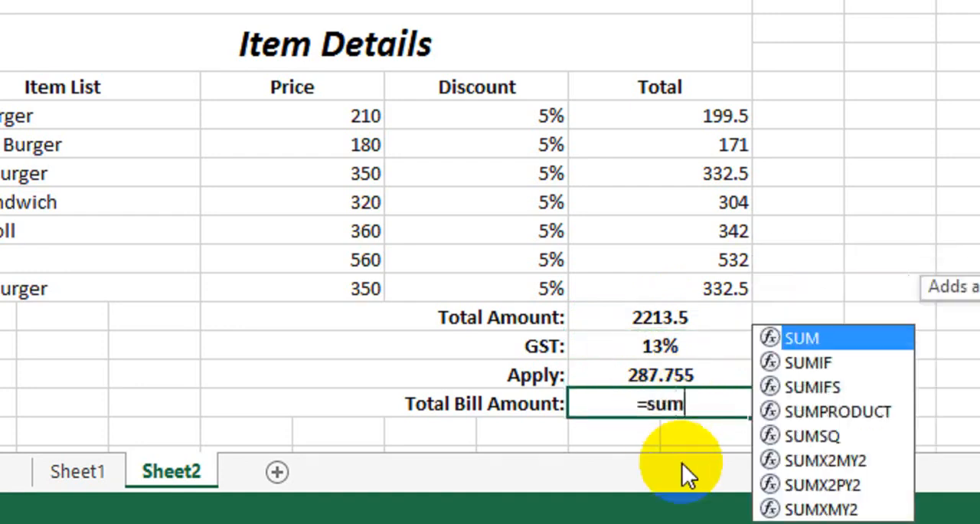
key(Tab)
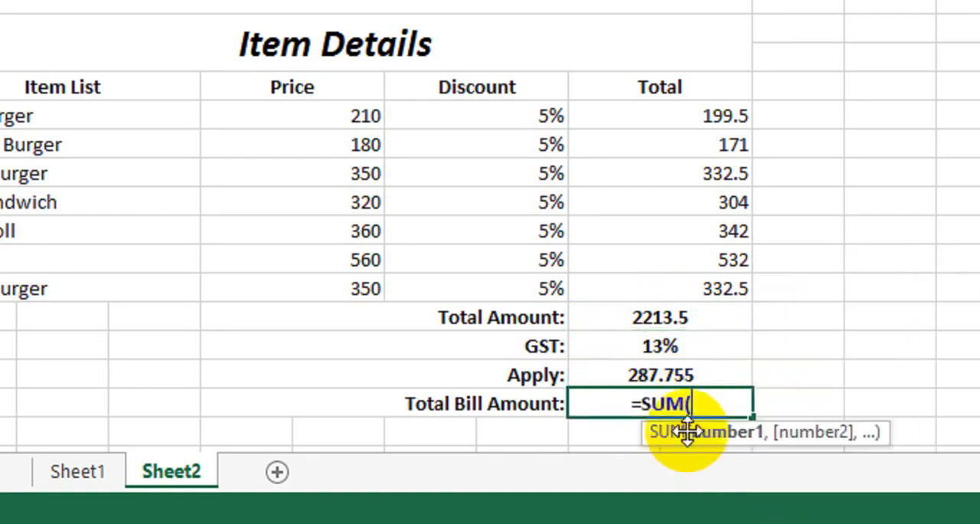
click(683, 328)
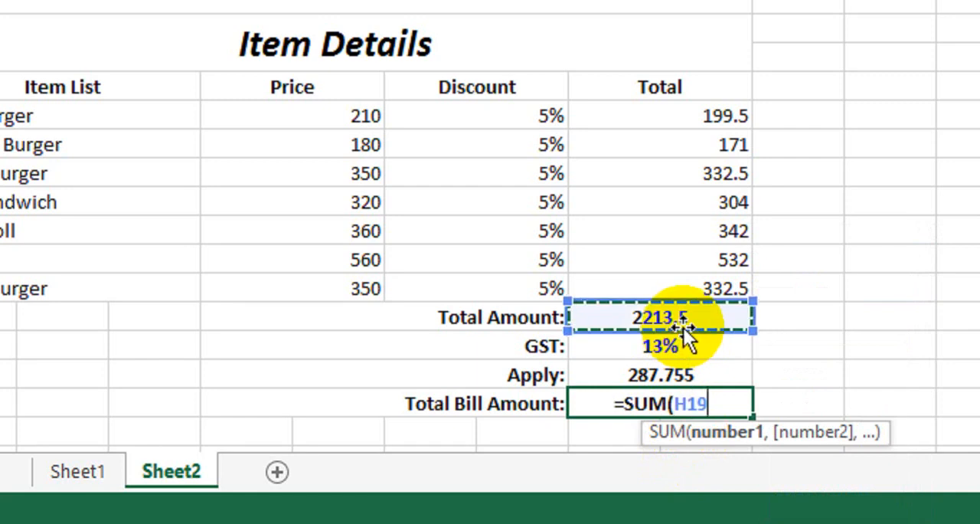
text(+)
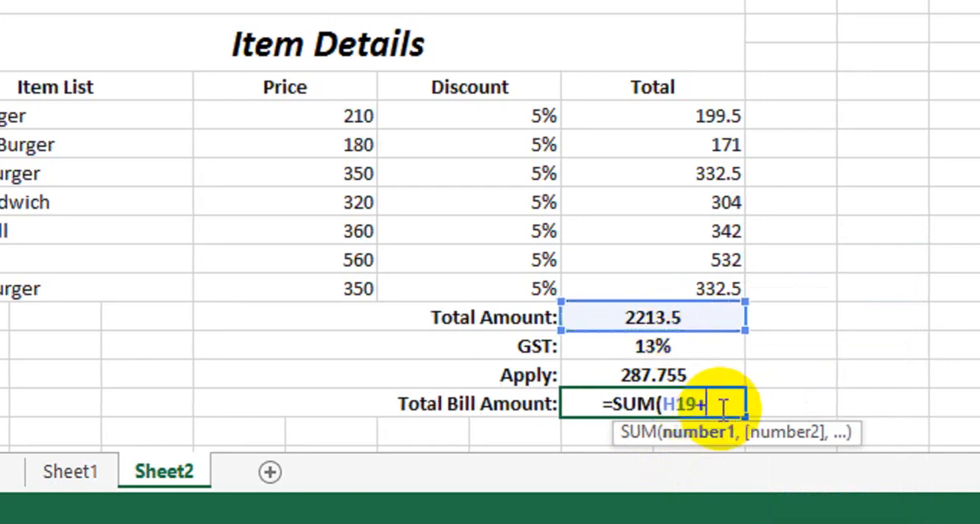
key(BackSpace)
text(,)
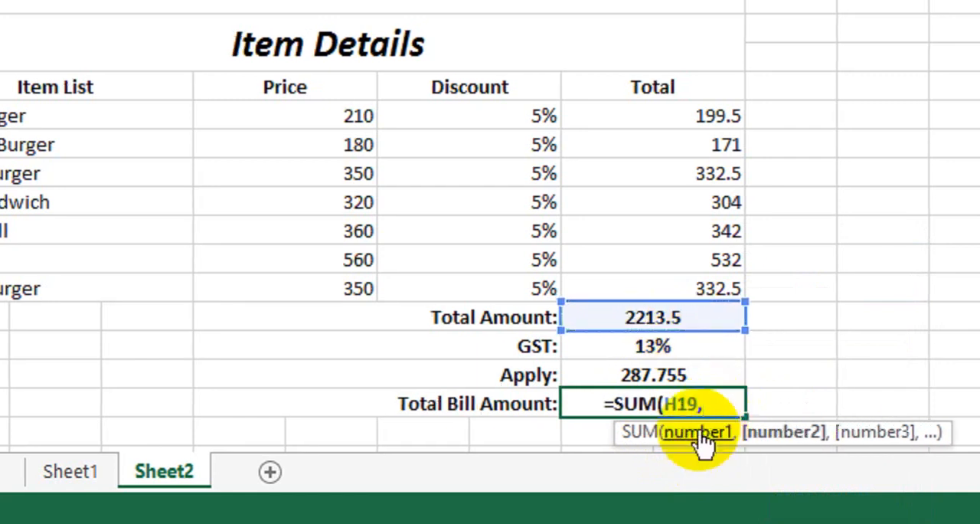
click(641, 375)
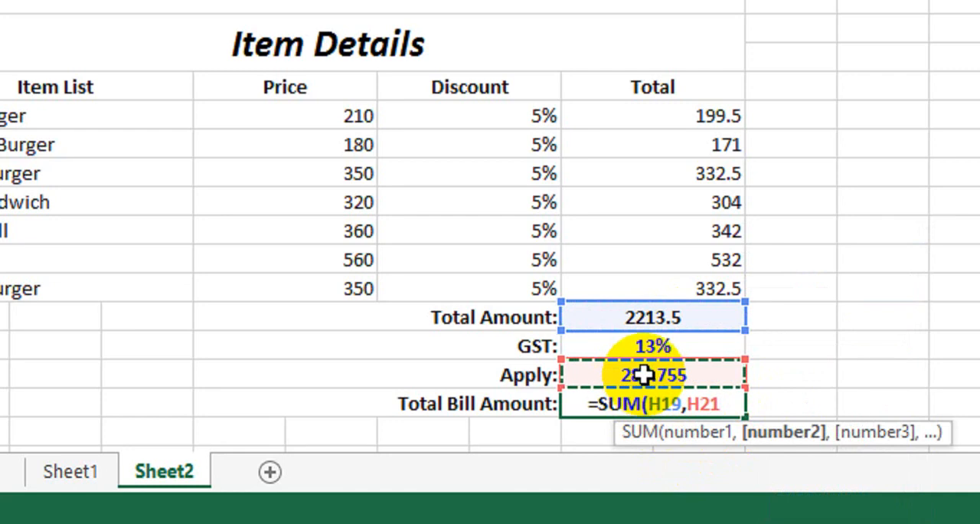
text())
key(Return)
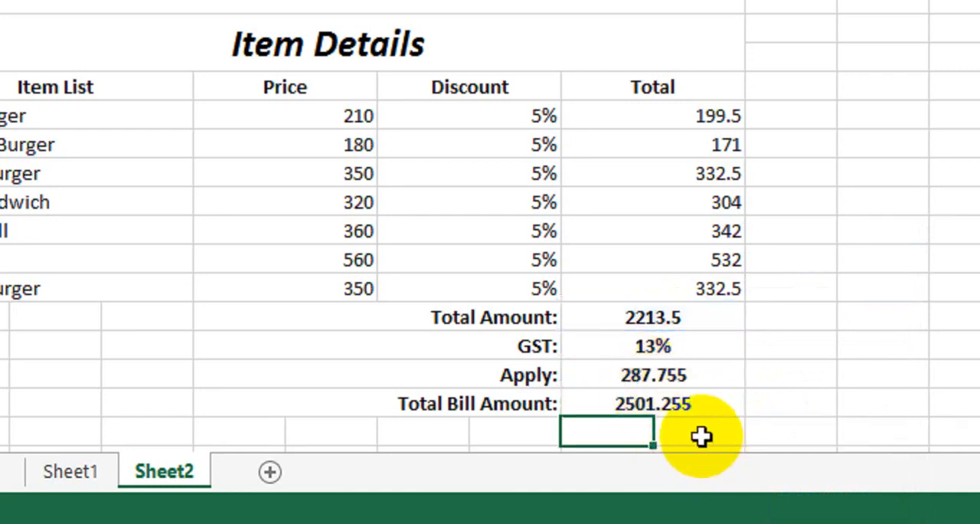
click(650, 404)
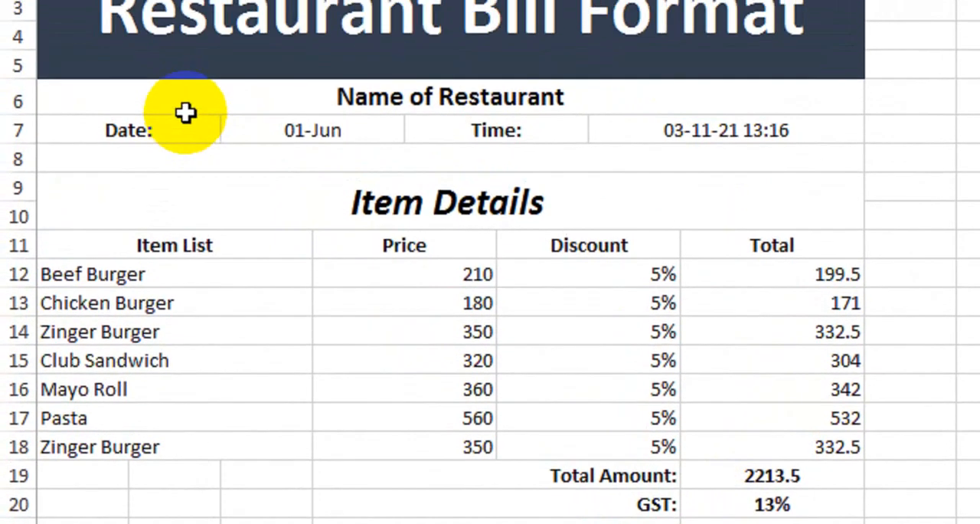
Apply all borders to the whole bill, range A1:I22
drag(185, 106, 507, 523)
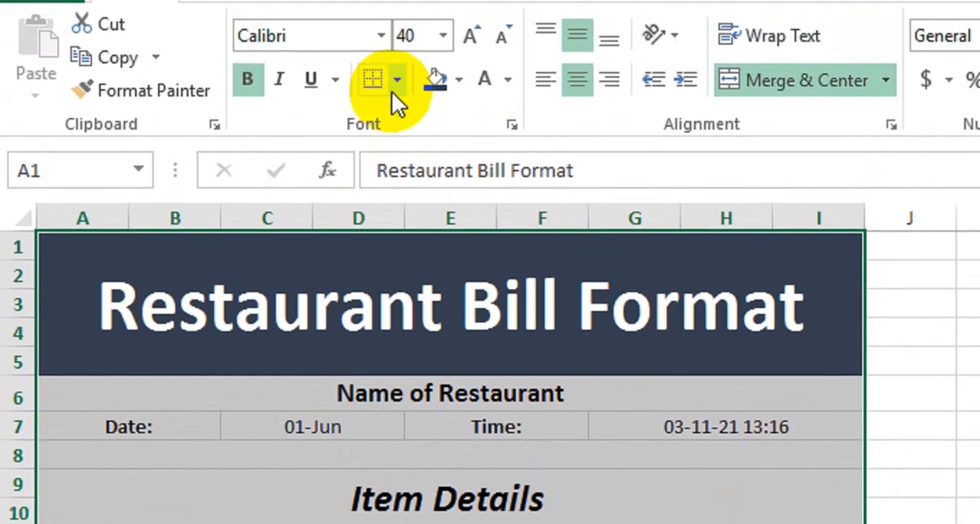
click(396, 83)
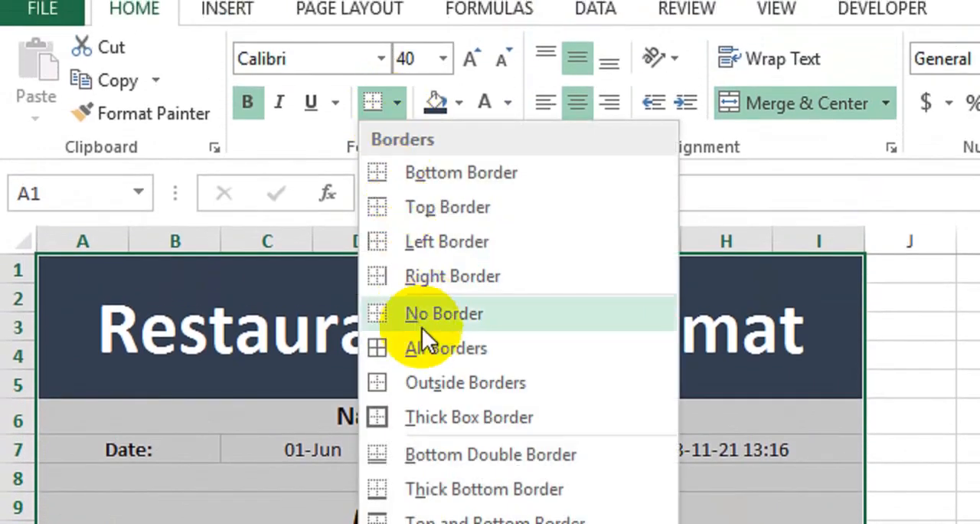
click(430, 330)
click(461, 449)
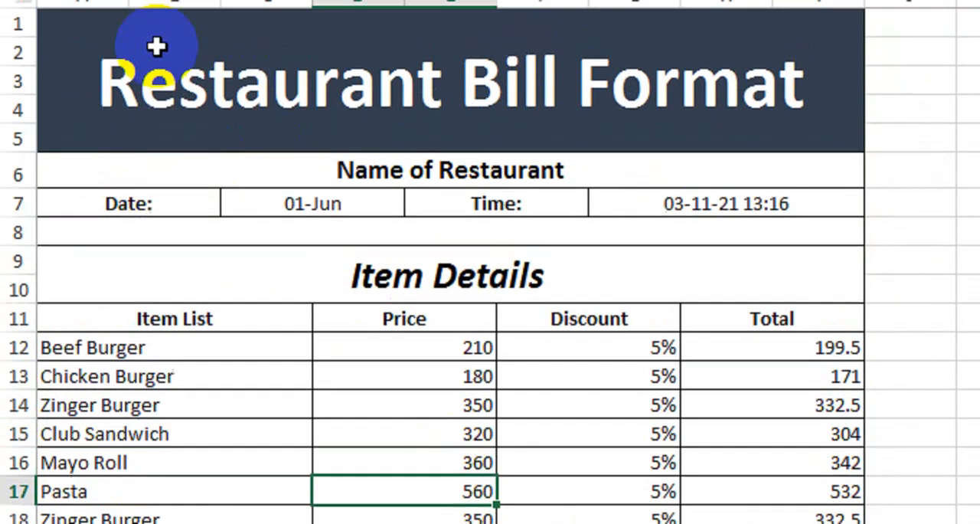
Try to add a thick box border around the whole bill, range A1:I22
drag(153, 1, 554, 523)
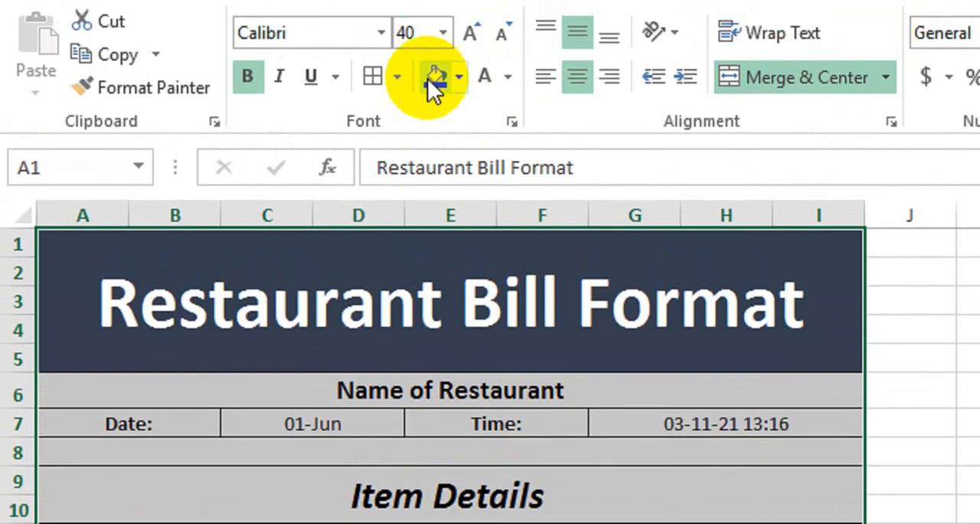
click(396, 74)
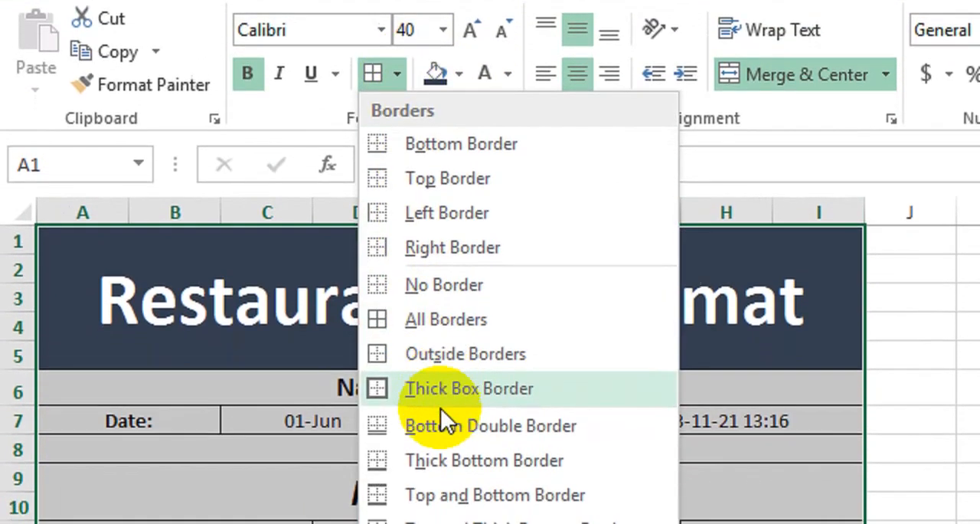
click(444, 433)
Clear all formatting and contents from the empty cells A19:C22 beside the summary block
mouse_move(353, 360)
mouse_down()
mouse_move(385, 420)
mouse_move(357, 373)
mouse_move(605, 437)
mouse_move(726, 419)
mouse_move(726, 404)
mouse_up()
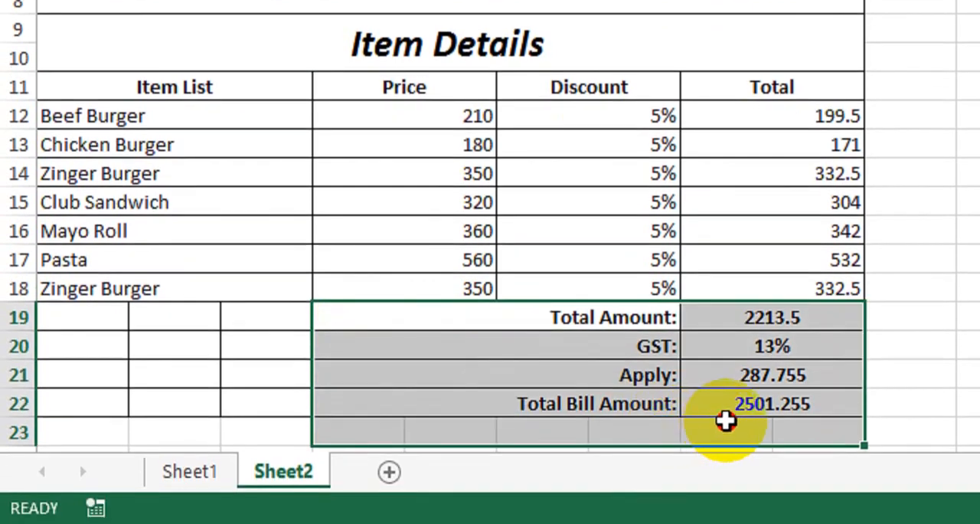
drag(263, 330, 96, 404)
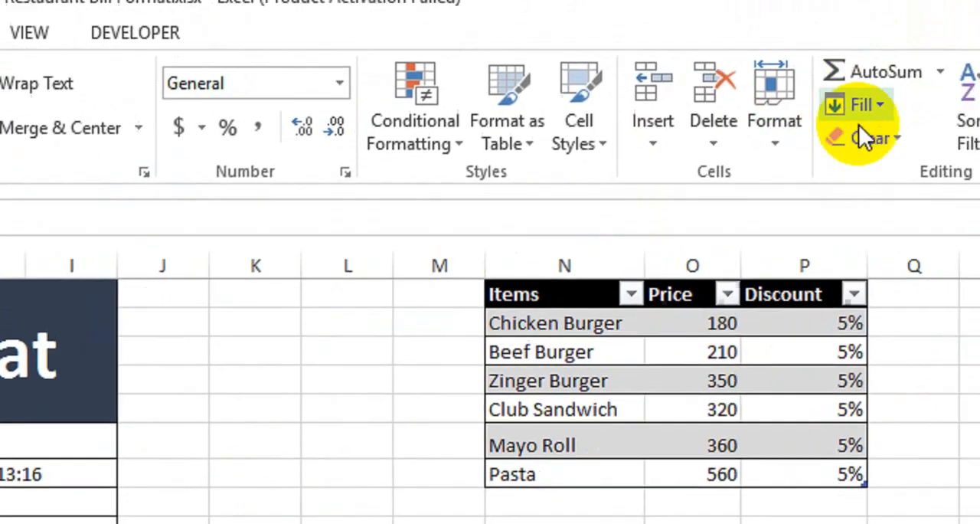
click(865, 136)
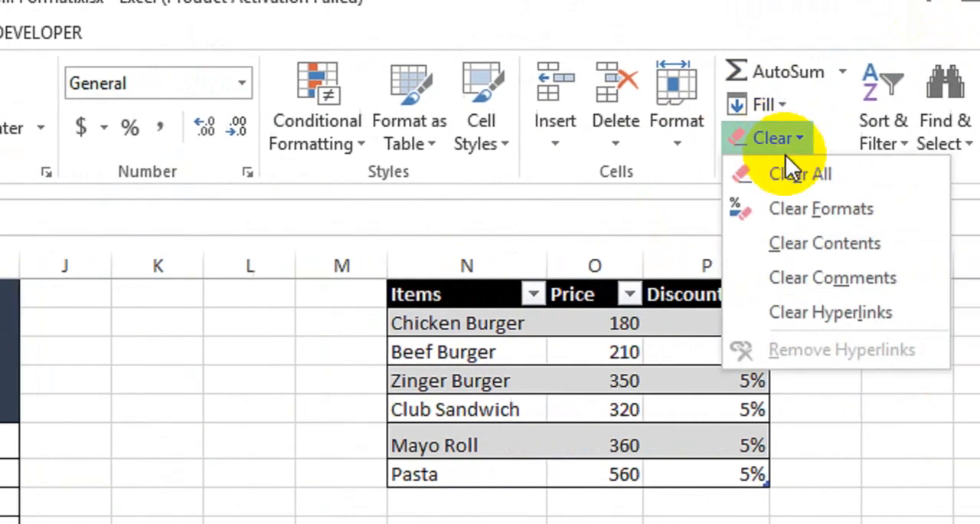
click(794, 173)
click(83, 464)
Put a thick box border around the summary block D19:I22 and another around the details section A6:I18
drag(134, 434, 539, 434)
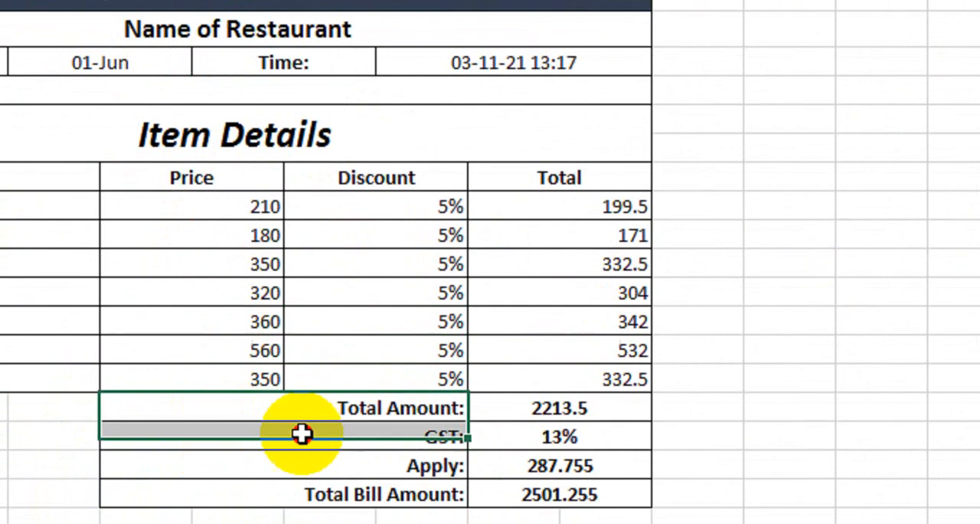
click(227, 81)
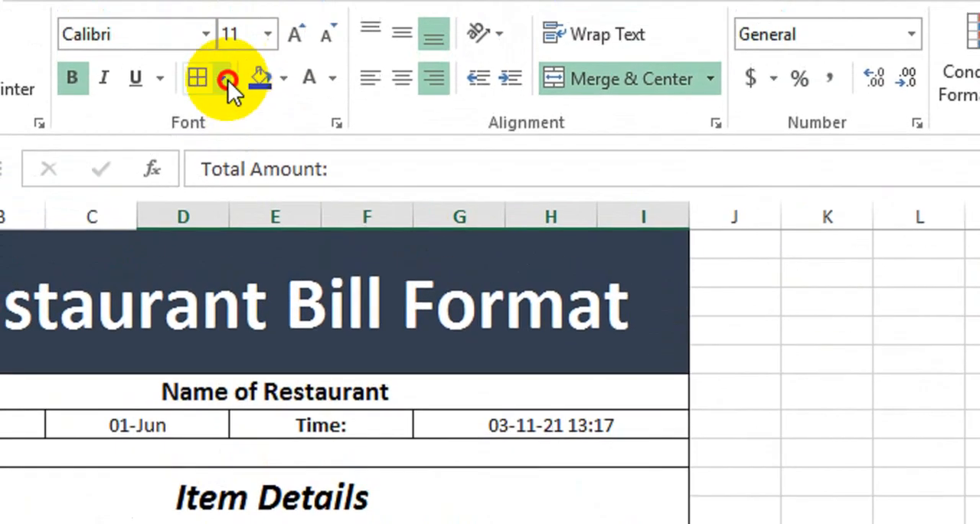
click(261, 402)
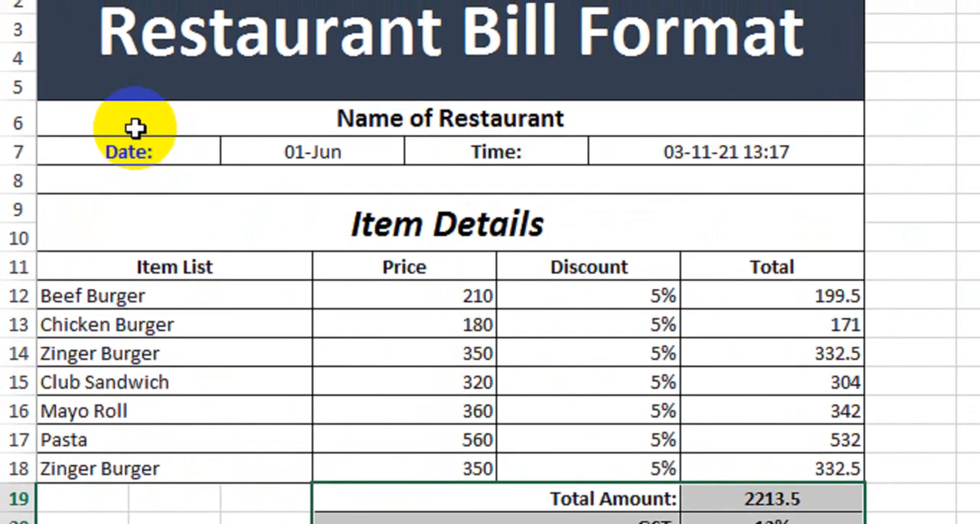
drag(135, 124, 636, 472)
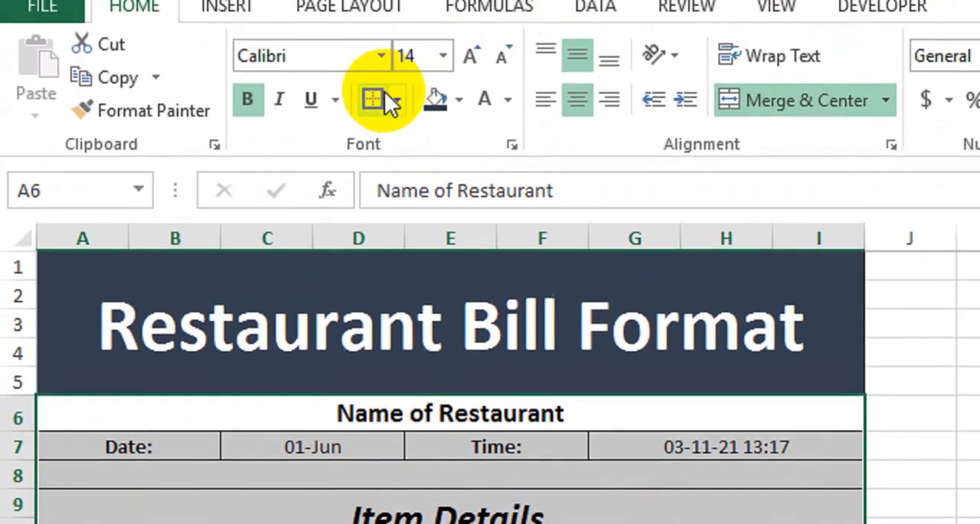
click(383, 95)
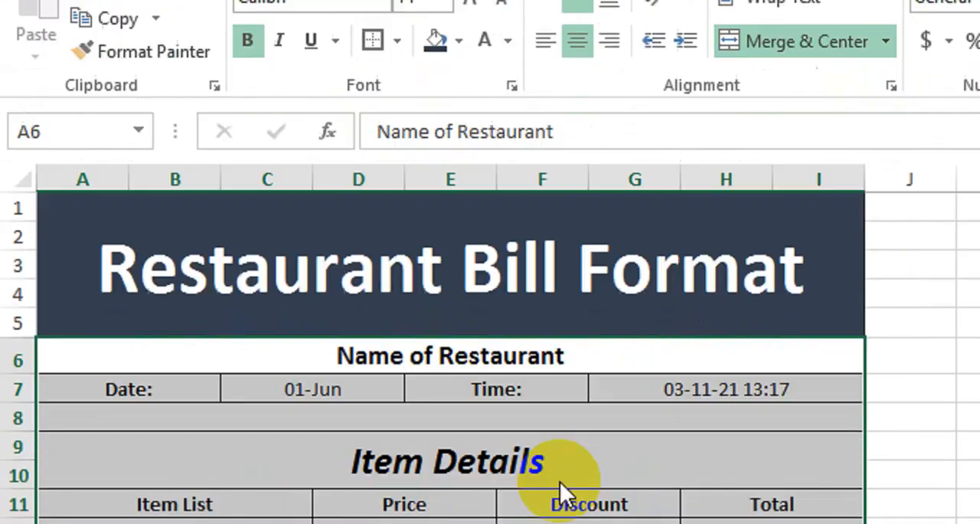
click(708, 464)
click(474, 398)
Fill the summary block D19:I22 and the Name of Restaurant row with the lightest blue-grey theme color
drag(474, 406, 722, 475)
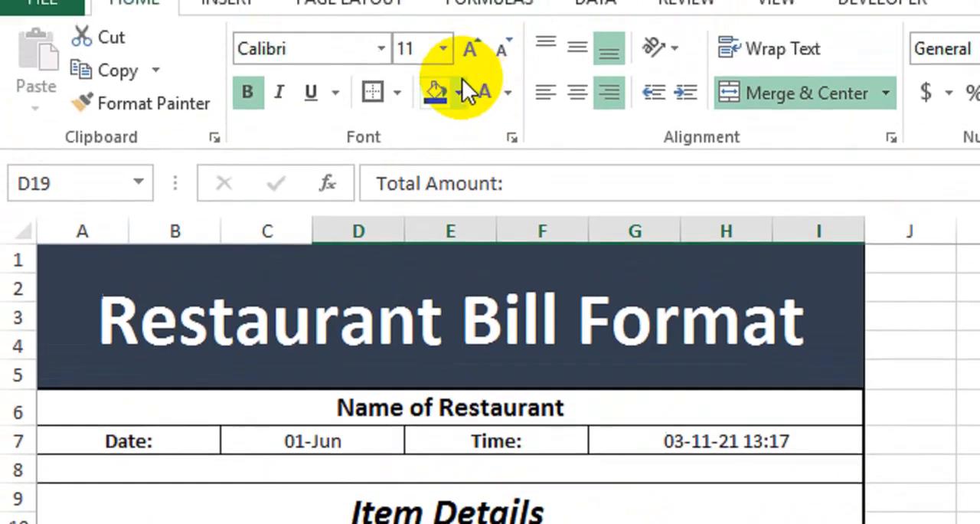
click(460, 92)
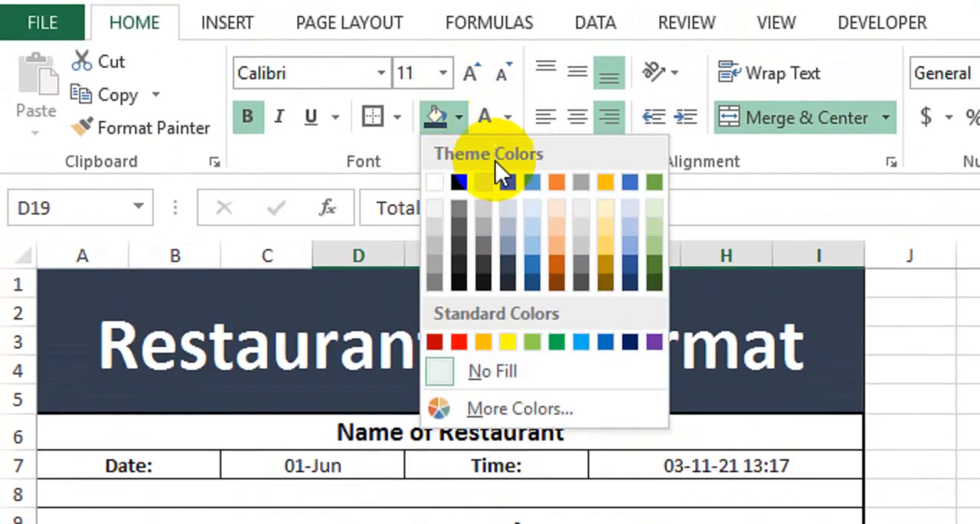
click(506, 206)
click(326, 432)
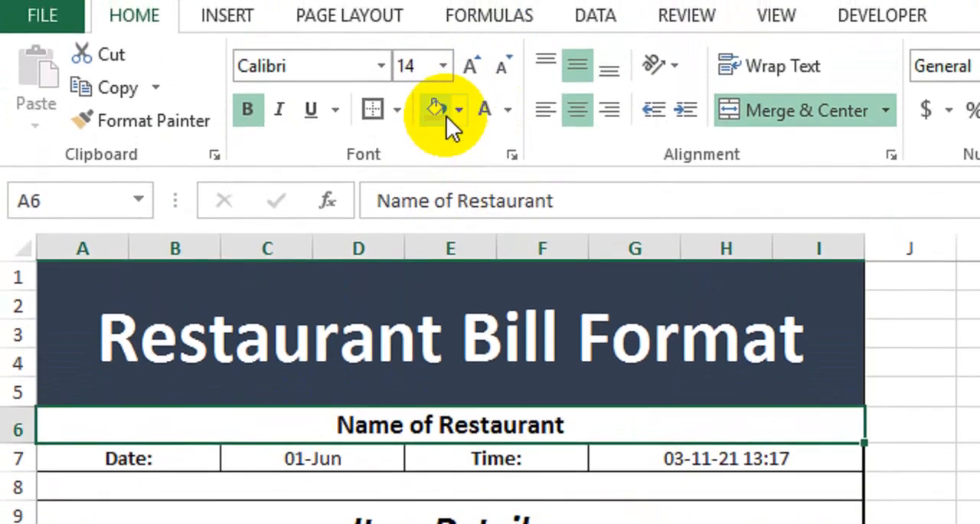
click(441, 119)
click(458, 284)
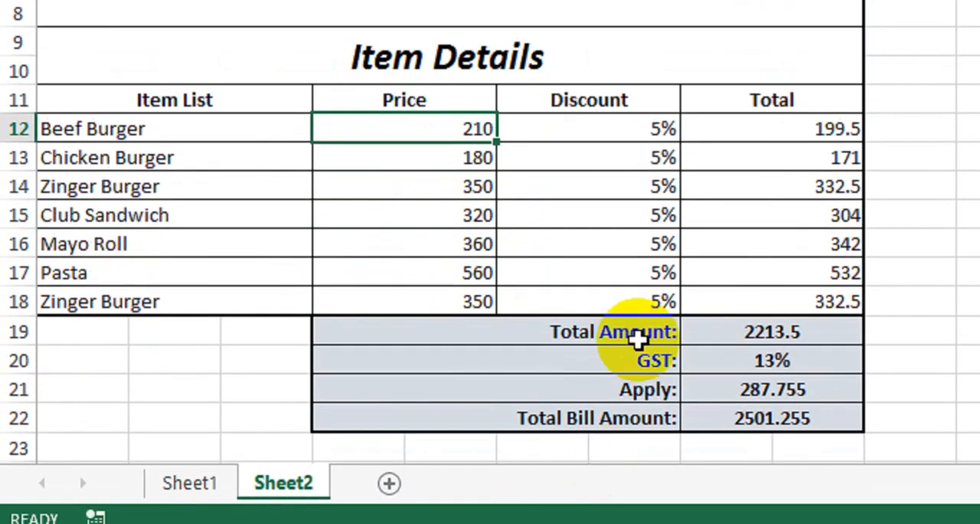